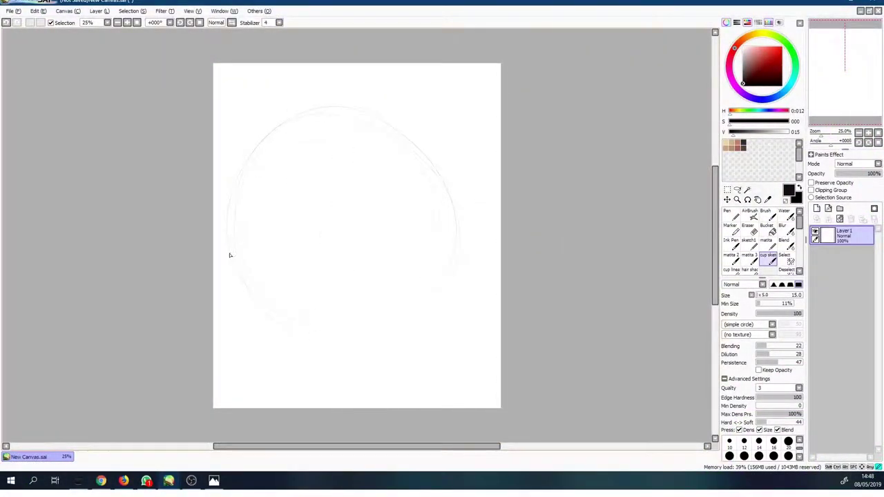
Step: Draw a large faint oval on Layer1 as the rough frame for the mermaid
mouse_move(377, 344)
left_mouse_down()
mouse_move(449, 279)
mouse_move(264, 163)
left_mouse_up()
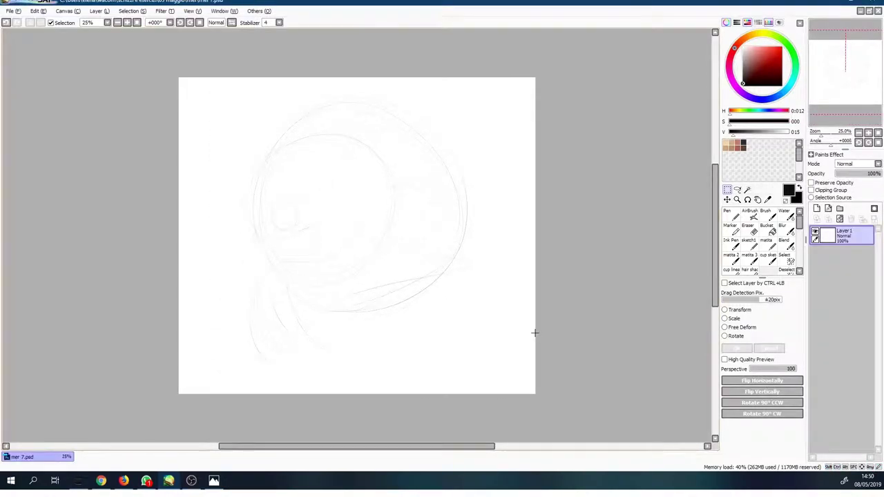
Step: Sketch the mermaid's hooked folded arms, raised arm outline and rounded shoulder with the sketch brush
key("Return")
scroll(419, 183, "up", 1)
scroll(280, 259, "up", 3)
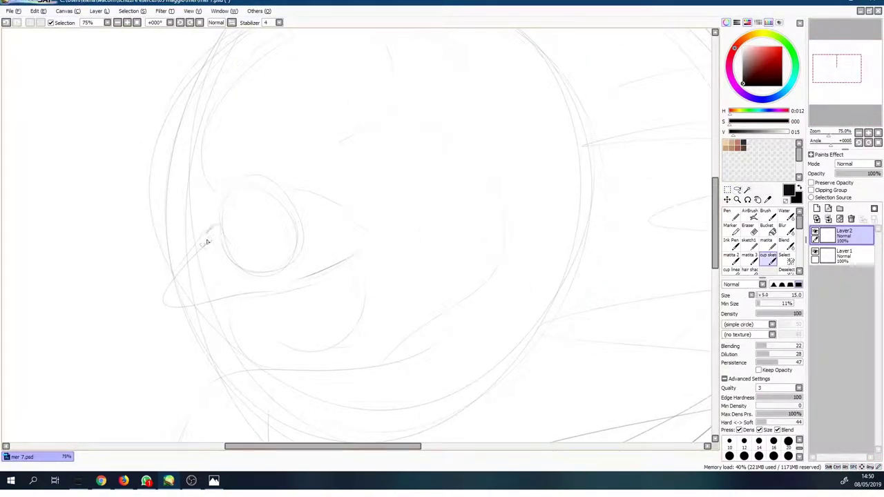
mouse_move(219, 224)
left_mouse_down()
mouse_move(181, 261)
mouse_move(160, 304)
mouse_move(259, 291)
left_mouse_up()
left_click_drag(176, 283, 214, 286)
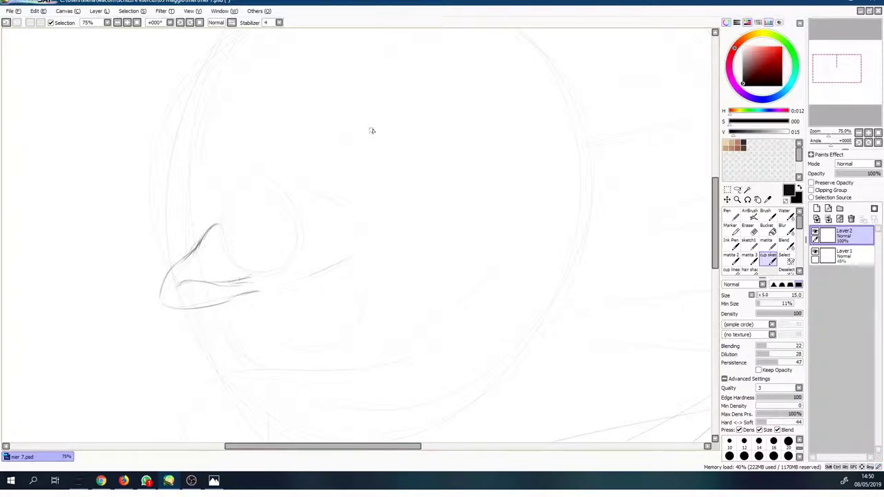
left_click_drag(278, 270, 250, 293)
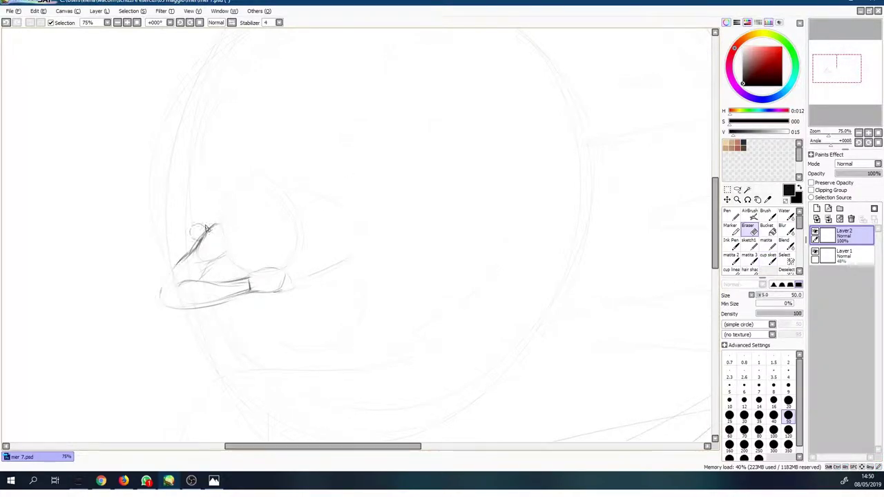
left_click_drag(235, 238, 199, 237)
left_click_drag(296, 231, 301, 204)
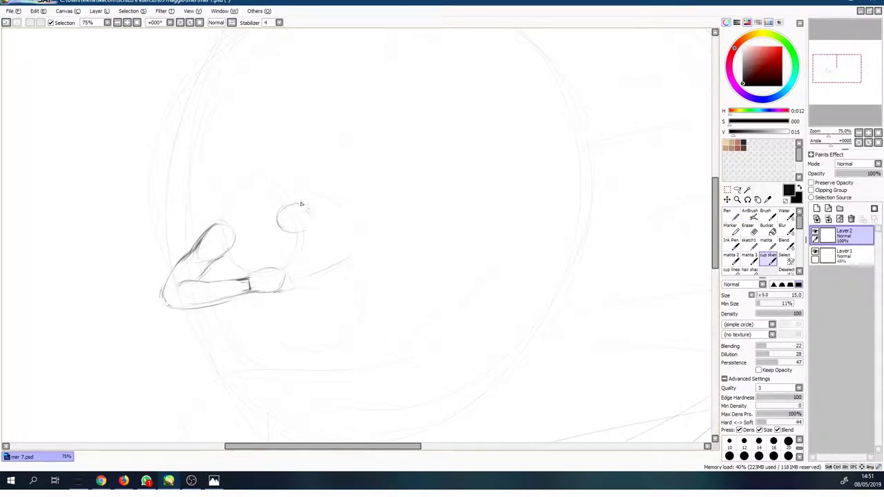
left_click_drag(297, 275, 301, 206)
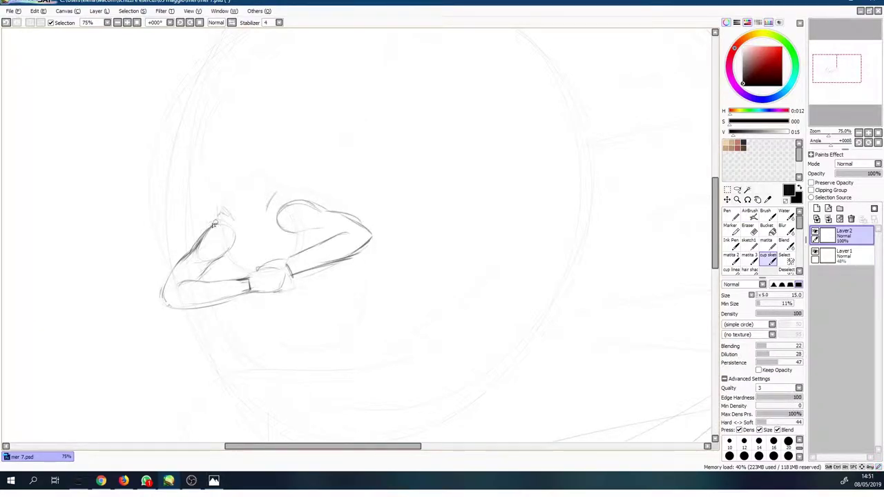
scroll(214, 224, "up", 2)
left_click_drag(291, 243, 277, 207)
Step: Zoom out, add a long sweeping tail stroke, and check Layer1 beneath before returning to Layer2
key("ctrl+minus")
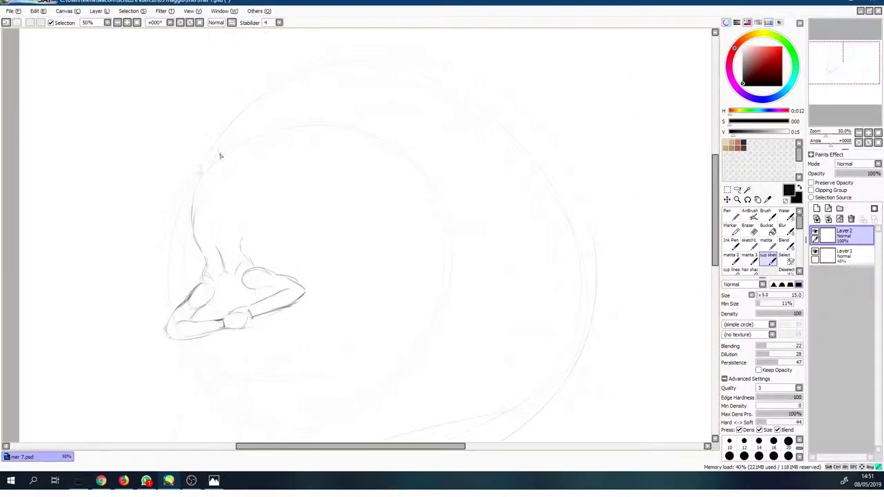
scroll(263, 243, "down", 5)
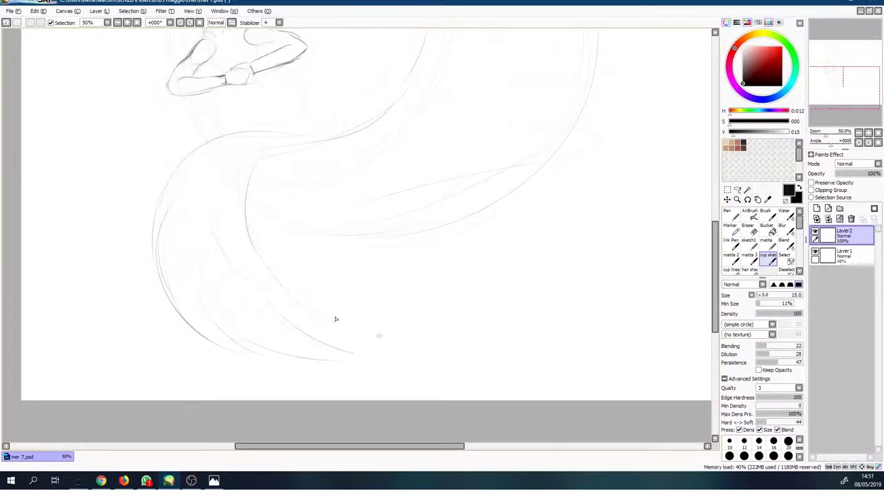
scroll(373, 317, "up", 5)
scroll(392, 314, "left", 2)
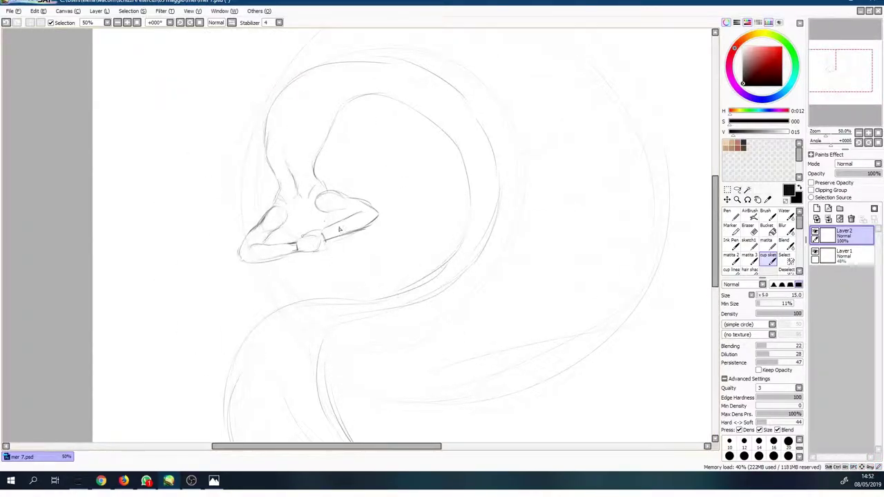
scroll(274, 132, "up", 2)
left_click_drag(386, 157, 422, 276)
scroll(404, 282, "down", 5)
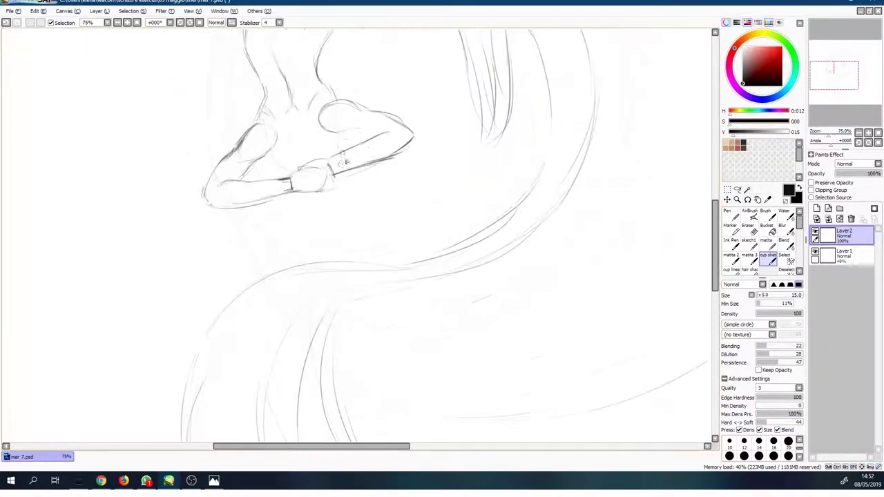
scroll(312, 245, "up", 2)
key("ctrl+minus")
left_click(843, 256)
left_click(839, 236)
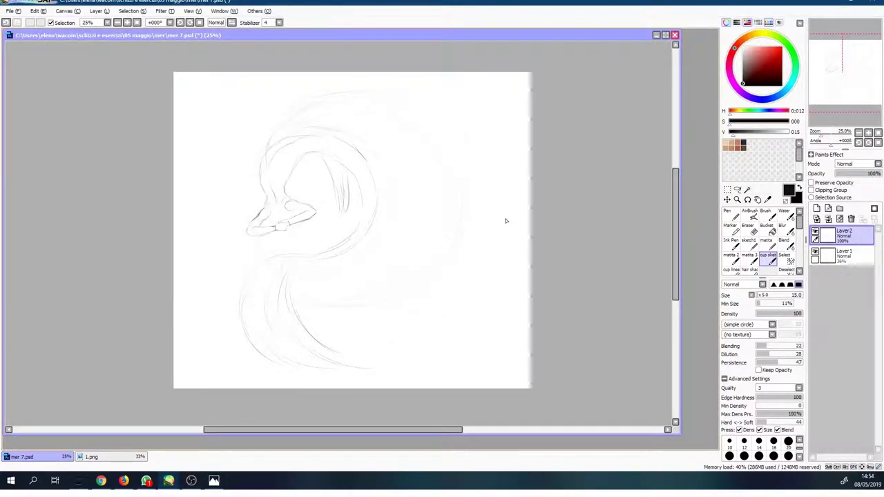
Step: Sketch lily pad loops, cloud shapes and a flower around the edges of the figure
left_click_drag(499, 123, 480, 130)
left_click_drag(523, 176, 511, 220)
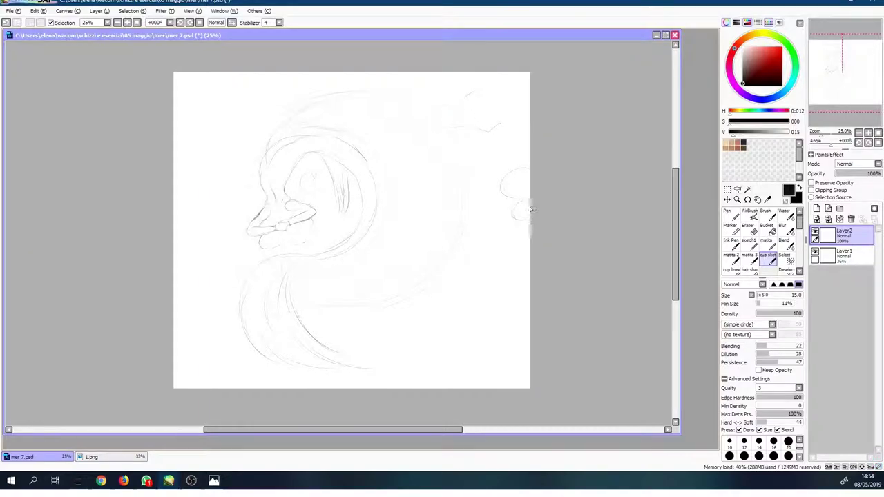
left_click_drag(478, 284, 491, 295)
left_click_drag(354, 330, 392, 347)
left_click_drag(192, 244, 219, 253)
left_click_drag(185, 118, 212, 147)
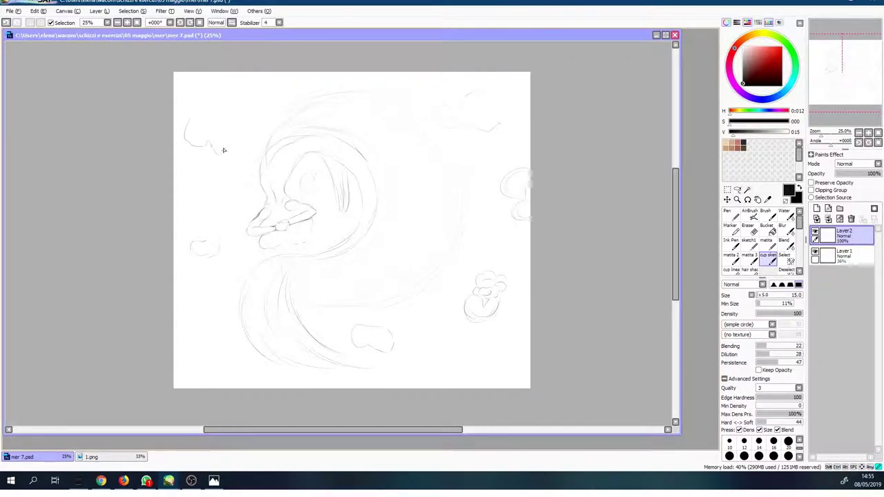
mouse_move(201, 312)
left_mouse_down()
mouse_move(223, 319)
mouse_move(225, 338)
mouse_move(222, 295)
left_mouse_up()
Step: Erase the dark circle around the head and resketch the face, hair and shoulder
left_click_drag(248, 93, 211, 217)
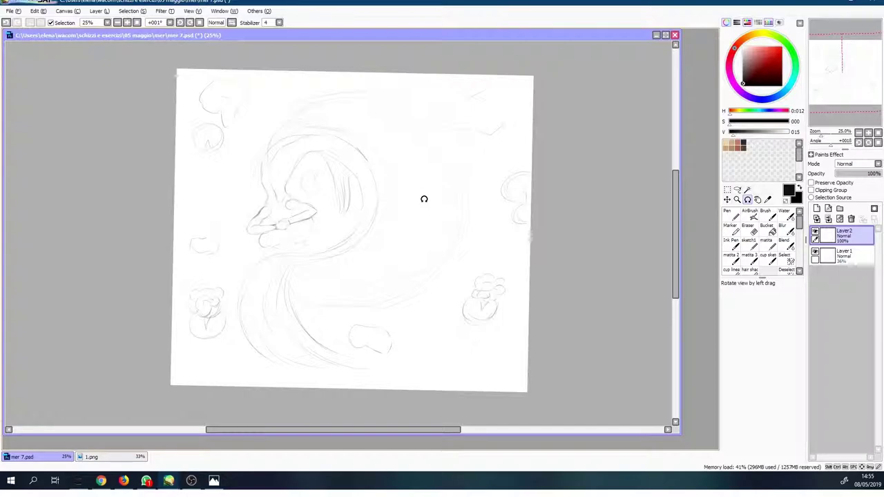
scroll(291, 221, "up", 1)
key("Delete")
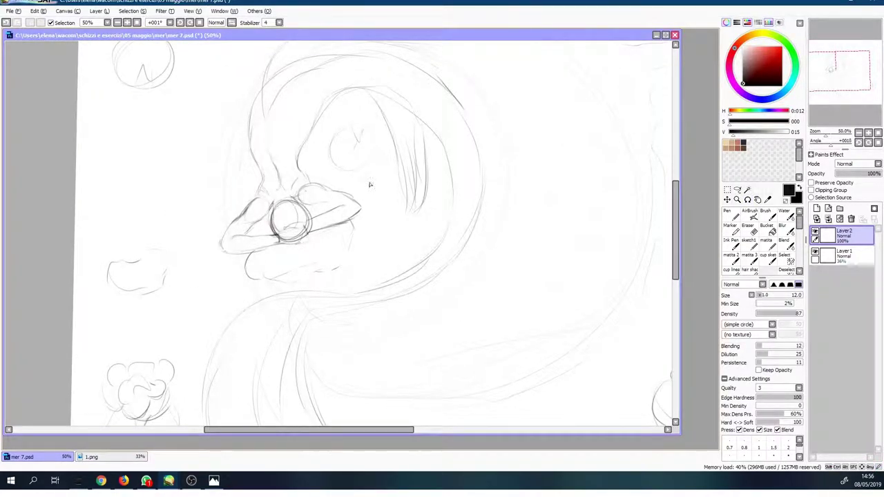
key("n")
scroll(428, 143, "down", 1)
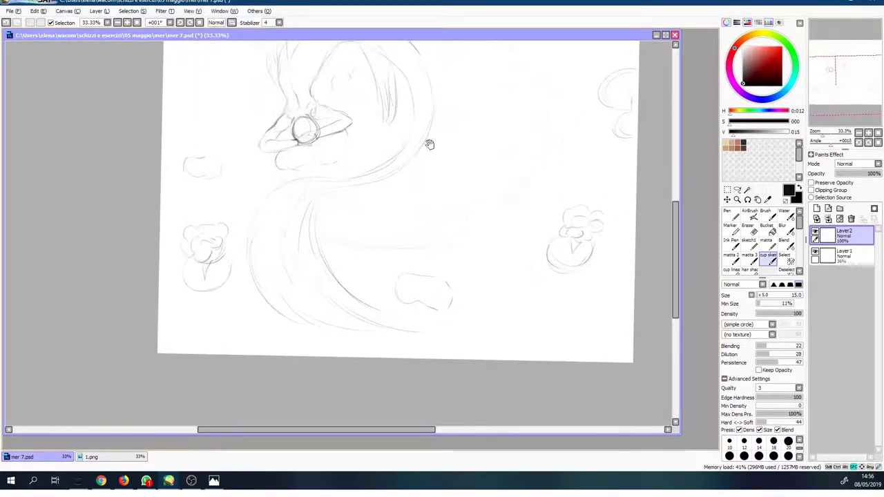
scroll(486, 156, "up", 2)
key("e")
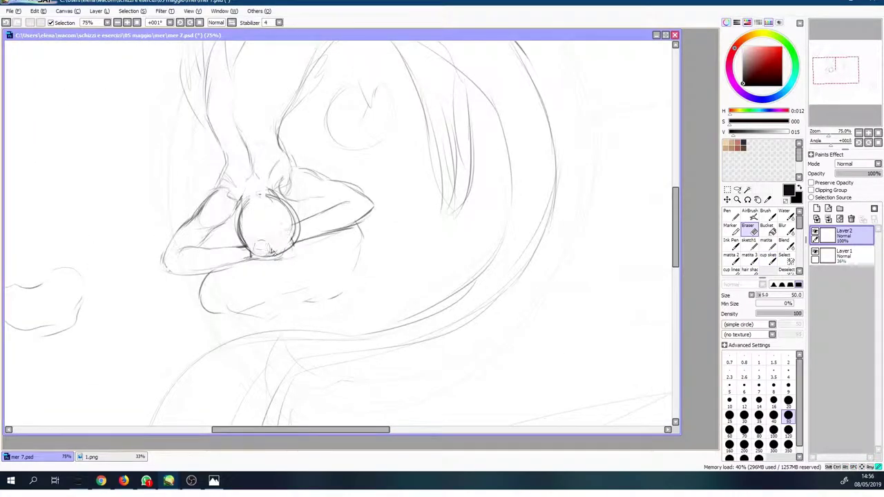
key("n")
left_click_drag(299, 248, 275, 232)
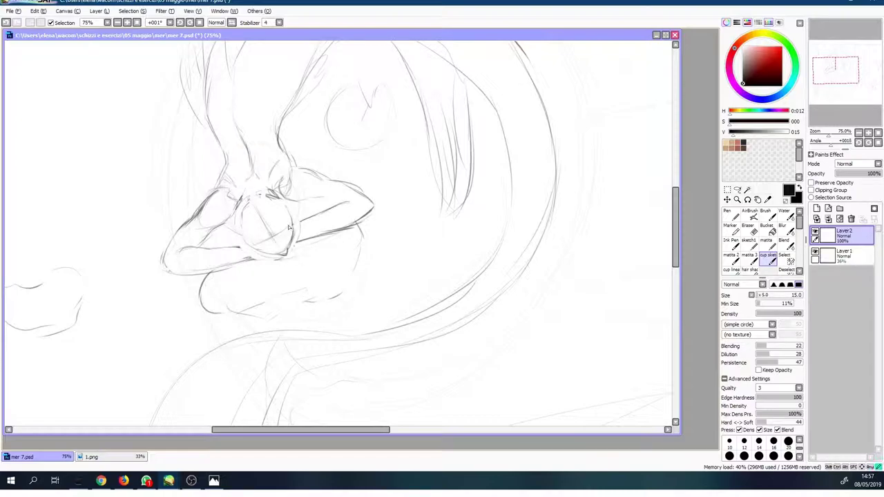
mouse_move(279, 239)
left_mouse_down()
mouse_move(207, 200)
mouse_move(232, 124)
left_mouse_up()
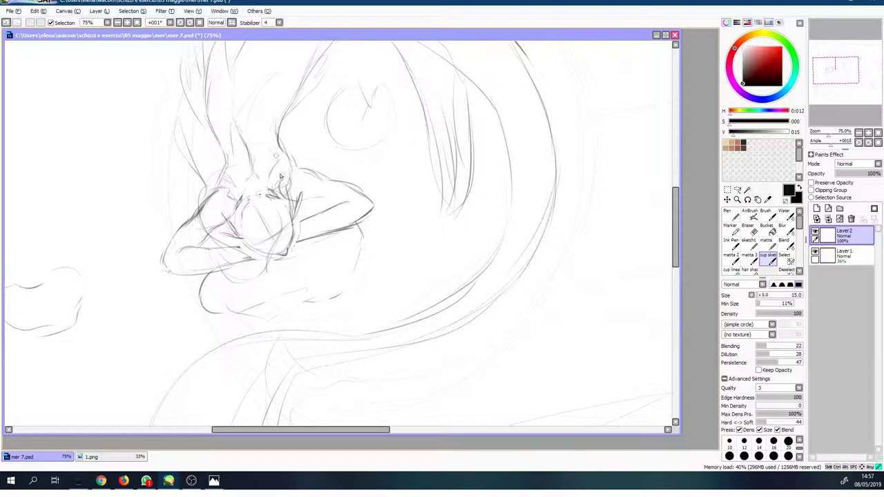
mouse_move(290, 221)
left_mouse_down()
mouse_move(346, 173)
mouse_move(275, 252)
left_mouse_up()
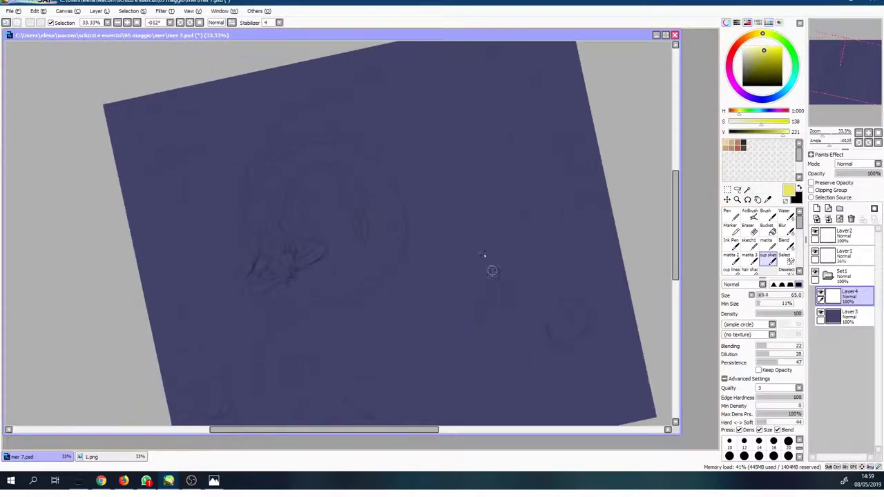
Step: Paint a large yellow crescent moon across the top of the canvas
left_click_drag(286, 109, 365, 78)
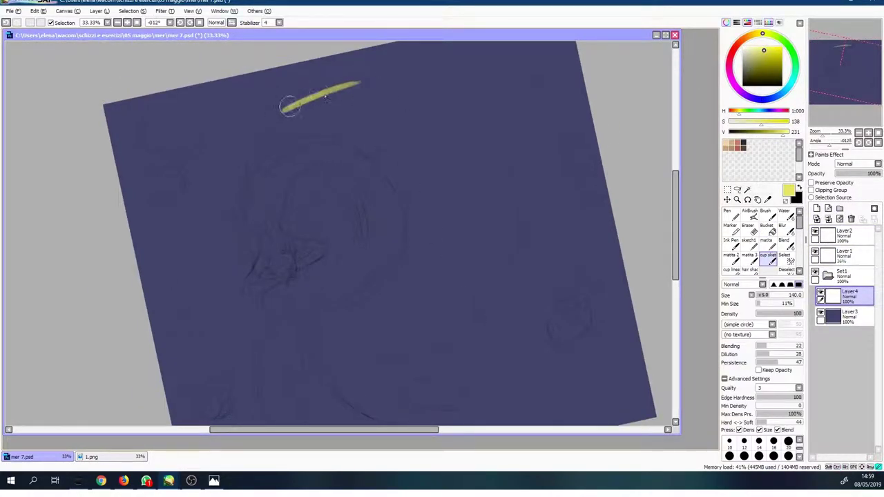
mouse_move(242, 166)
left_mouse_down()
mouse_move(373, 104)
mouse_move(408, 103)
left_mouse_up()
left_click_drag(290, 145, 440, 110)
mouse_move(467, 175)
left_mouse_down()
mouse_move(467, 183)
mouse_move(256, 141)
mouse_move(394, 134)
mouse_move(442, 163)
mouse_move(412, 194)
mouse_move(493, 217)
mouse_move(442, 345)
mouse_move(332, 325)
mouse_move(481, 307)
mouse_move(484, 228)
mouse_move(519, 164)
mouse_move(276, 117)
left_mouse_up()
key("Home")
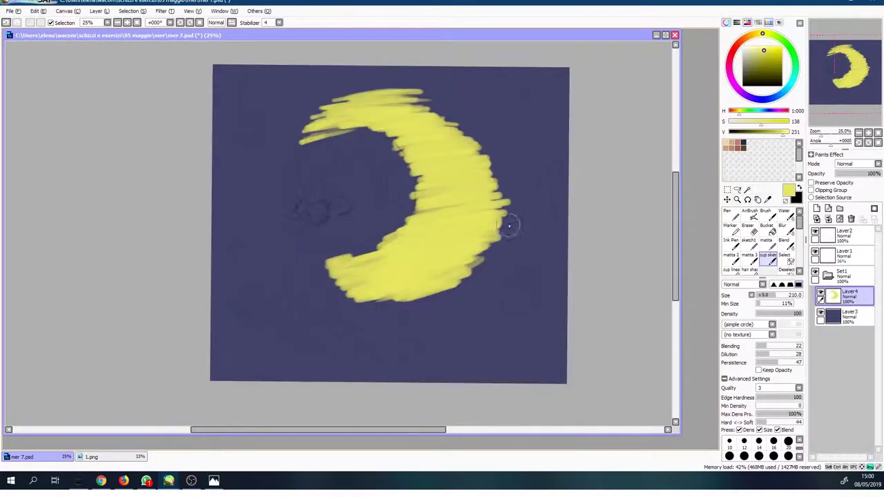
left_click_drag(509, 225, 325, 265)
mouse_move(324, 266)
left_mouse_down()
mouse_move(375, 138)
mouse_move(302, 135)
left_mouse_up()
left_click_drag(301, 135, 513, 74)
Step: Dab green lily pads around the pond edges and inside the moon's curve
left_click(730, 62)
left_click(754, 62)
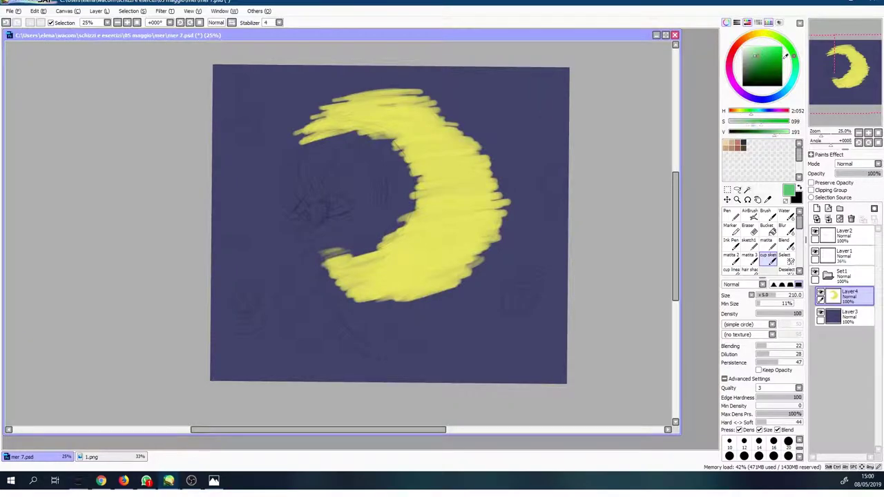
left_click(552, 180)
left_click(558, 203)
left_click(517, 301)
left_click(245, 319)
left_click(245, 131)
left_click(349, 175)
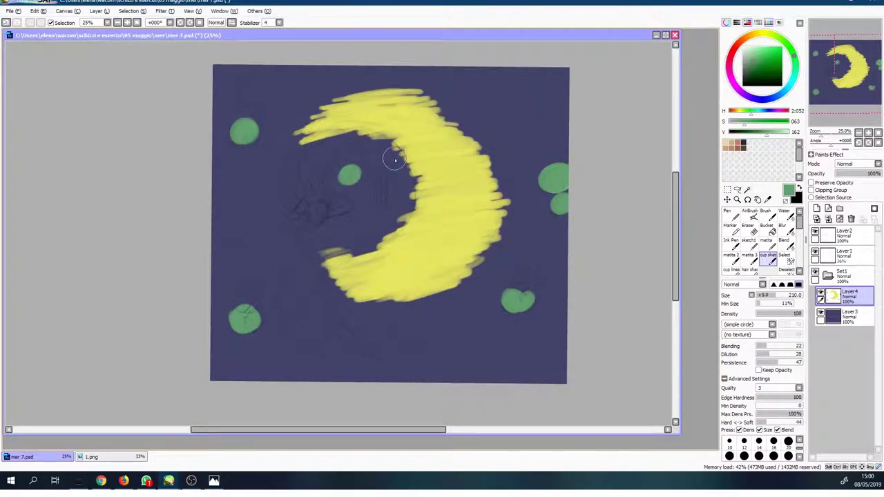
Step: Add purple flower dabs on the lily pads, brown rocks, and a brown band along the top
left_click(736, 87)
left_click(750, 64)
left_click(527, 278)
left_click(245, 296)
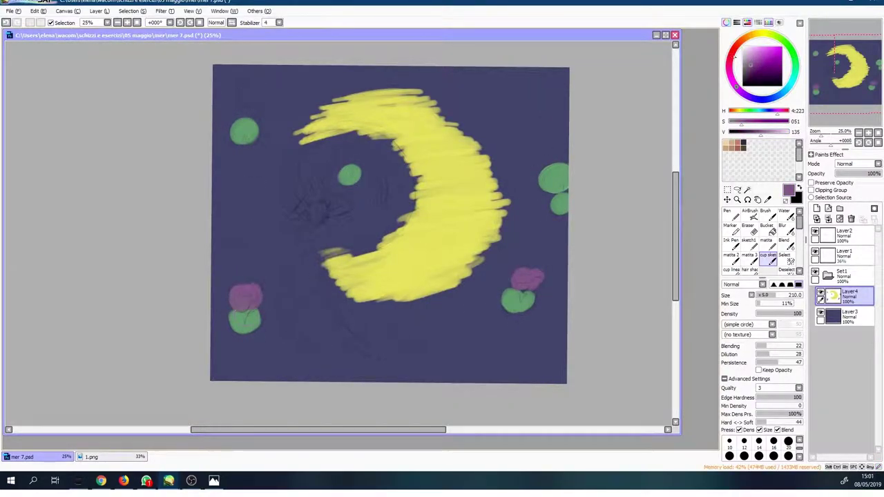
left_click_drag(494, 104, 532, 114)
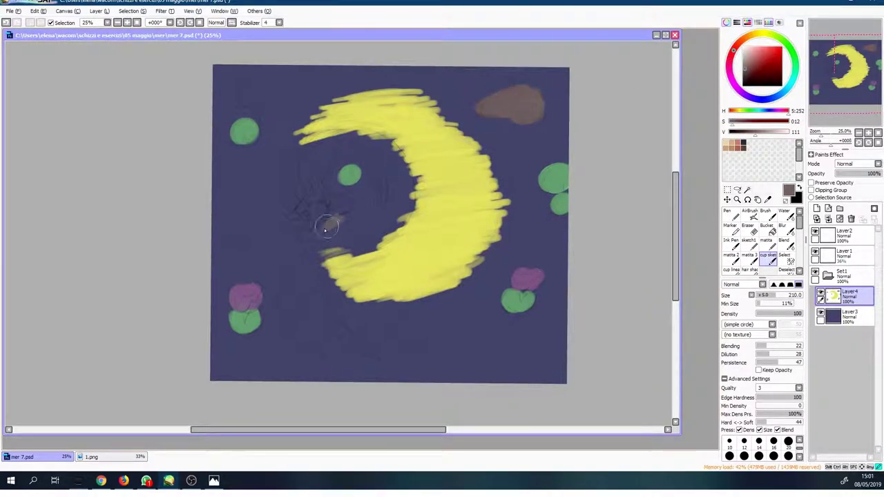
left_click(329, 224)
left_click(243, 239)
left_click(252, 90)
left_click_drag(263, 84, 260, 103)
left_click(412, 336)
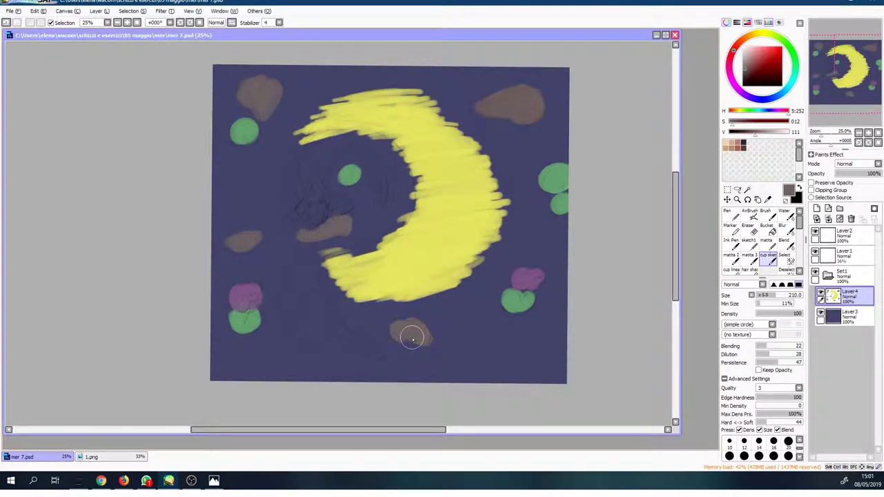
left_click_drag(543, 100, 217, 79)
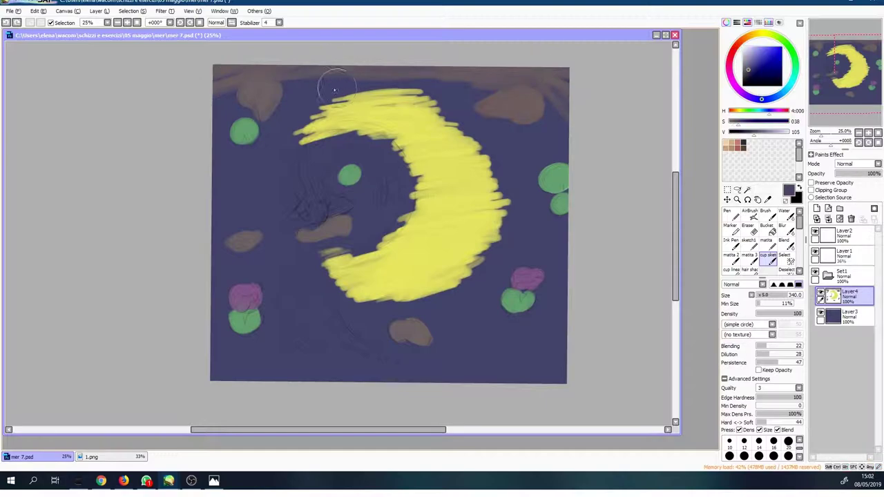
Step: Add more green lily pads to the central, bottom-left, bottom-right and left clusters
left_click(496, 325)
left_click(363, 184)
left_click(269, 329)
left_click(469, 319)
left_click(222, 144)
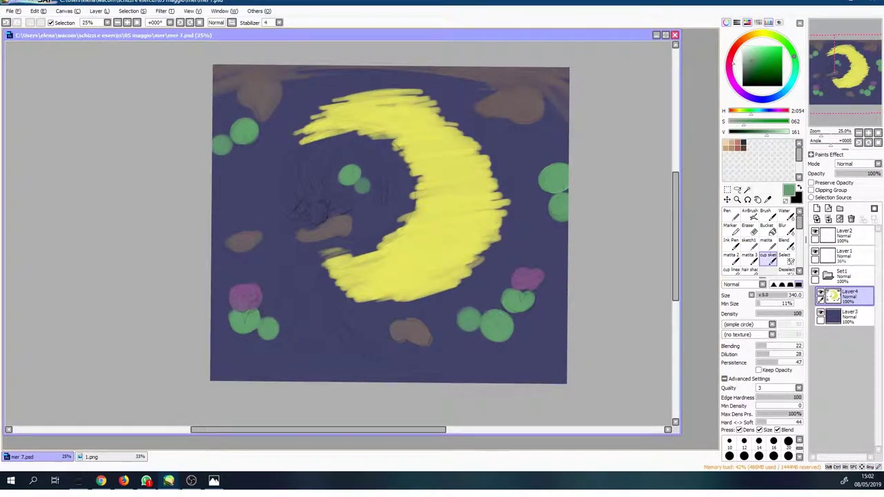
Step: Undo a stray pink stroke and dab pink flowers onto the lily pad clusters
left_click_drag(308, 158, 362, 138)
key("ctrl+z")
left_click(817, 209)
left_click(840, 317)
left_click(527, 353)
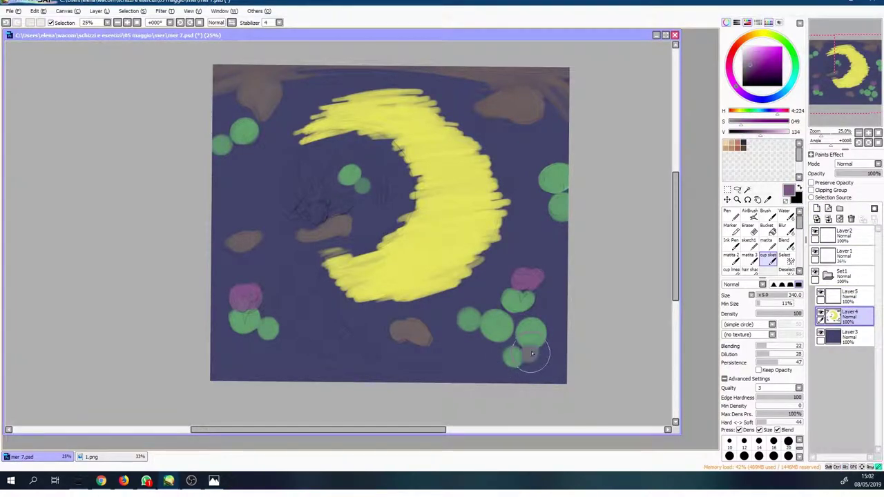
left_click(231, 147)
Step: Dab smaller green pads along the right edge, then paint an orange stroke inside the crescent
left_click(350, 175, "alt")
left_click(247, 351)
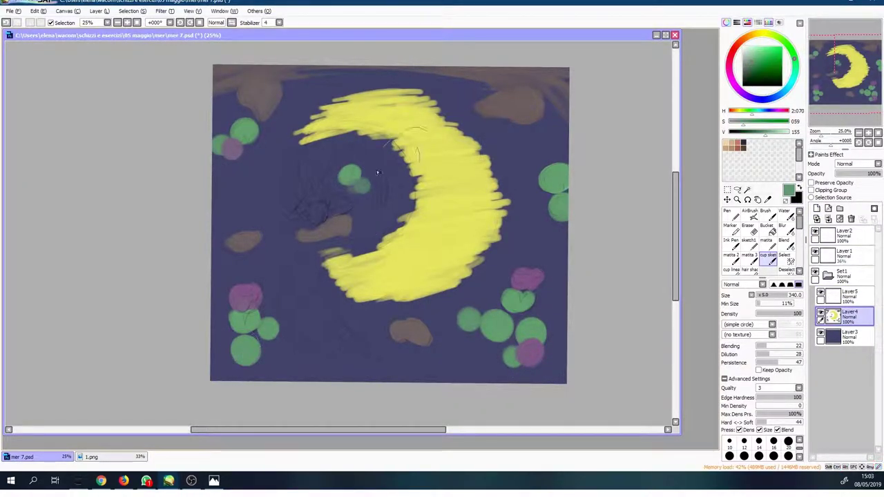
left_click(560, 243)
left_click(563, 275)
left_click(561, 302)
left_click(545, 306)
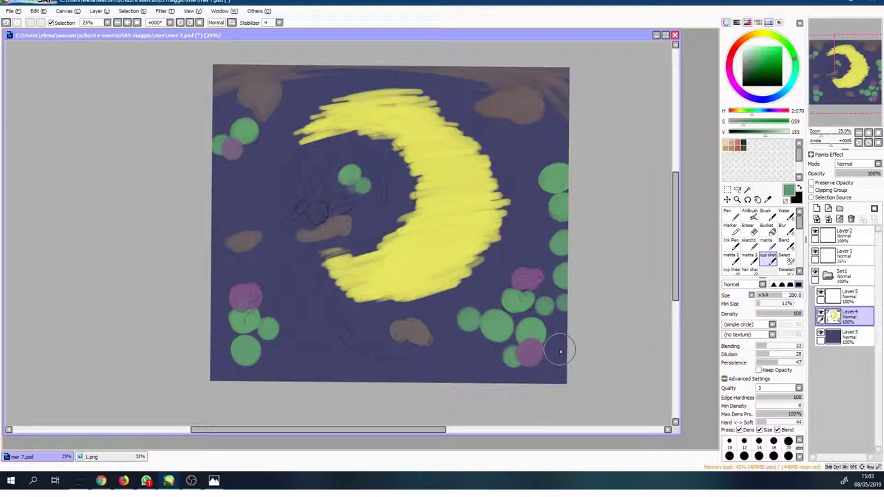
left_click(763, 37)
left_click_drag(312, 181, 340, 143)
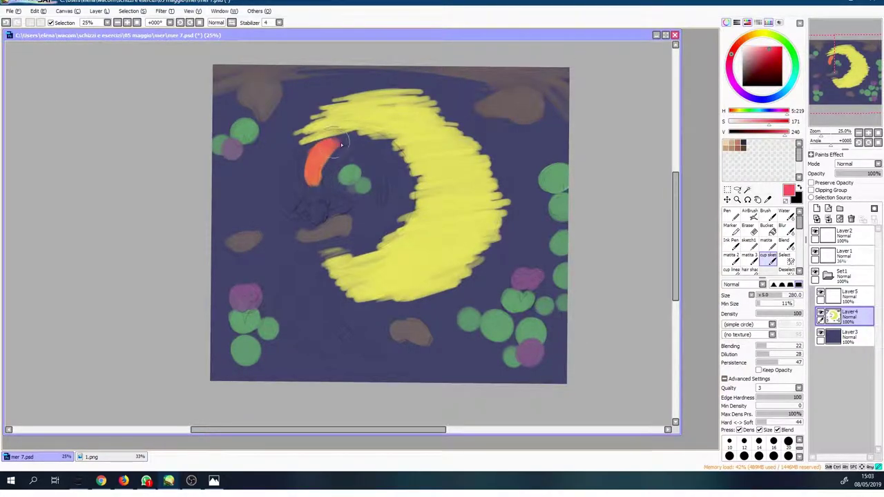
Step: On the layer above, paint the mermaid's orange body curling down inside the moon's crescent
key("ctrl+z")
left_click(848, 295)
mouse_move(307, 190)
left_mouse_down()
mouse_move(356, 134)
mouse_move(398, 149)
mouse_move(409, 228)
mouse_move(290, 284)
left_mouse_up()
left_click(750, 39)
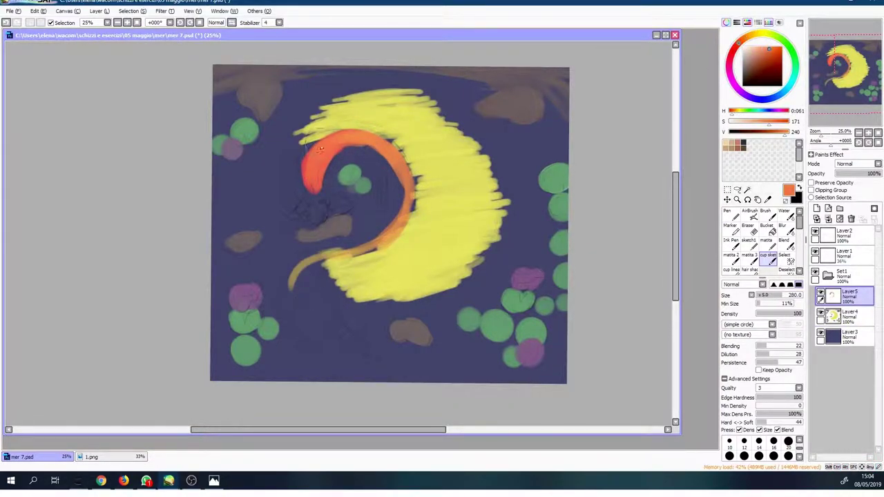
mouse_move(297, 221)
left_mouse_down()
mouse_move(338, 200)
mouse_move(345, 207)
left_mouse_up()
Step: Paint a broad light-orange tail with a fin extending toward the bottom
left_click(764, 53)
mouse_move(373, 363)
left_mouse_down()
mouse_move(330, 277)
mouse_move(376, 365)
left_mouse_up()
left_click_drag(370, 148, 383, 196)
left_click_drag(307, 135, 297, 183)
left_click_drag(338, 248, 290, 311)
left_click_drag(297, 318, 372, 368)
Step: Paint the mermaid's head area pale cyan and create a new layer folder, Set2
left_click(791, 82)
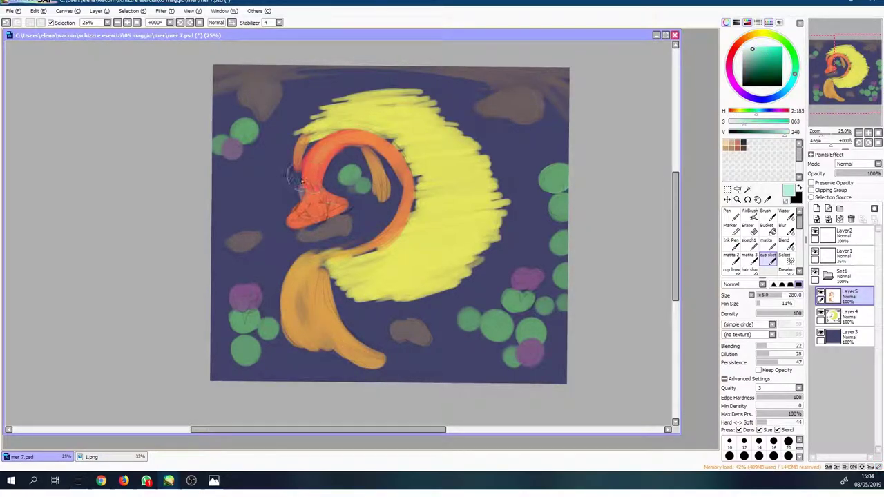
mouse_move(304, 186)
left_mouse_down()
mouse_move(331, 204)
mouse_move(328, 211)
left_mouse_up()
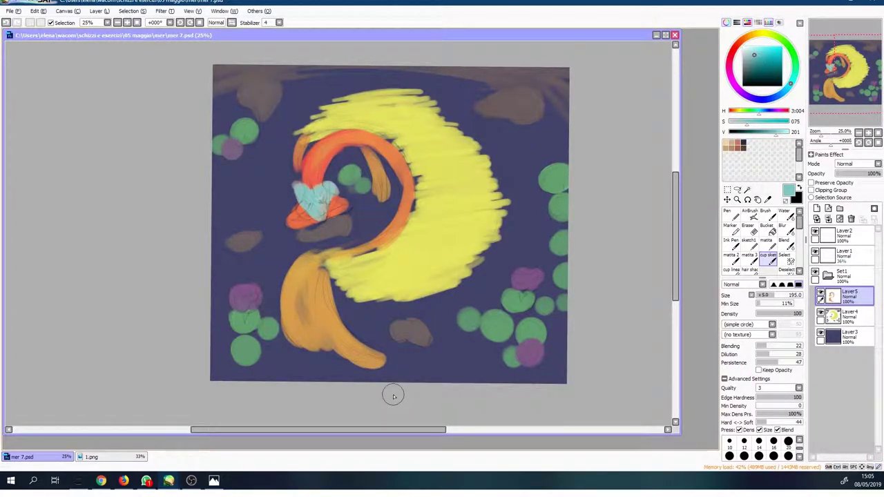
left_click(817, 209)
Step: On a new Layer6 in black, outline the first two green lily pads with notch and vein lines
left_click(743, 143)
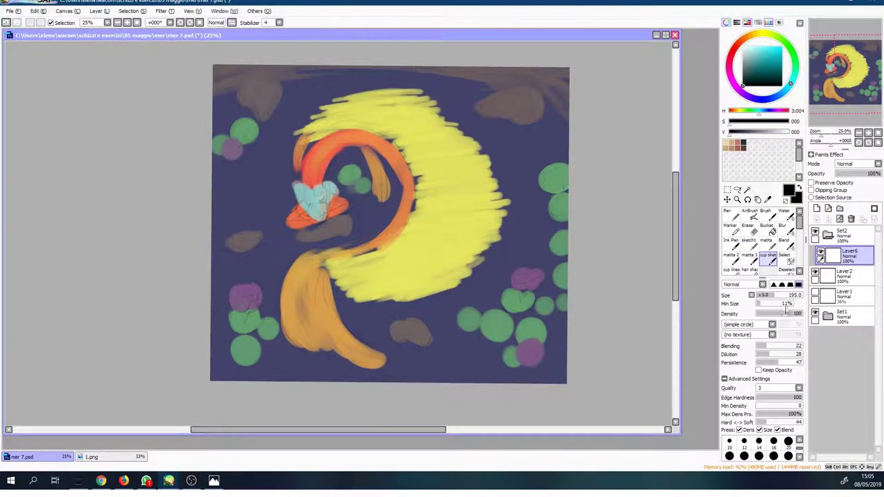
left_click(788, 441)
scroll(359, 166, "up", 5)
left_click_drag(328, 124, 342, 254)
mouse_move(342, 147)
left_mouse_down()
mouse_move(371, 127)
mouse_move(346, 254)
mouse_move(450, 264)
left_mouse_up()
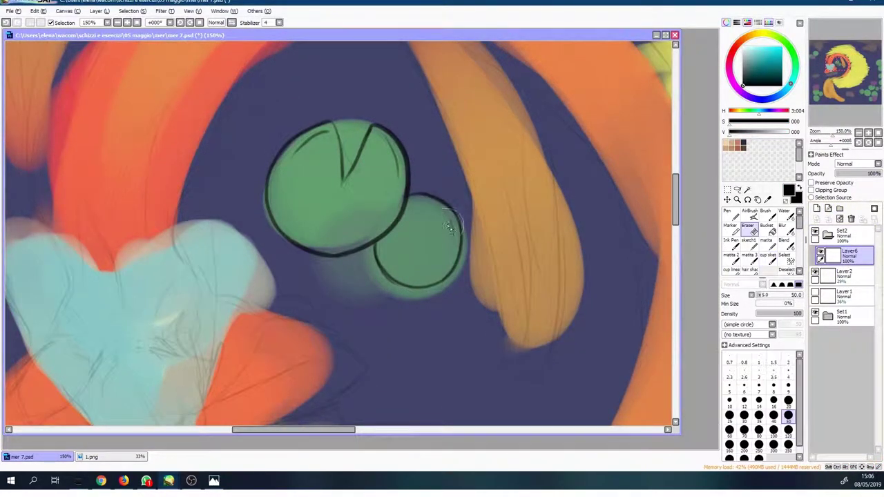
left_click_drag(300, 151, 338, 199)
Step: Ink outlines and vein lines around the remaining nearby lily pads, including the middle one
scroll(360, 187, "down", 2)
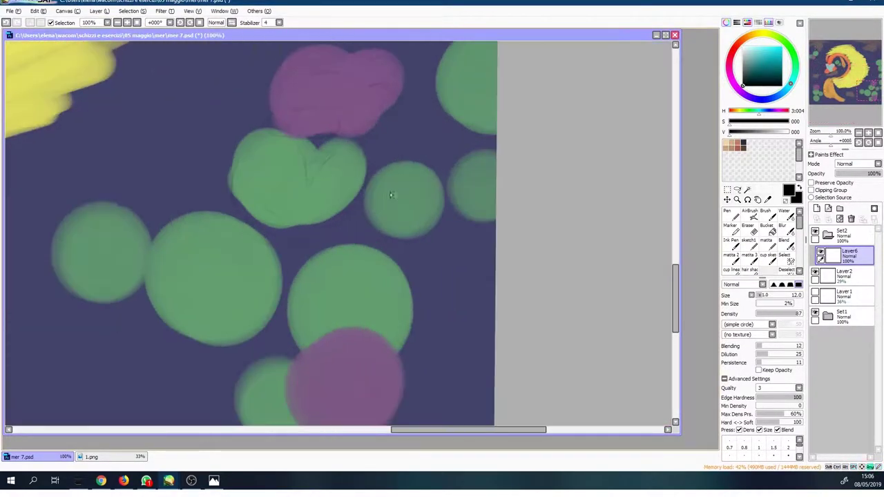
left_click_drag(406, 163, 407, 165)
left_click_drag(494, 149, 463, 162)
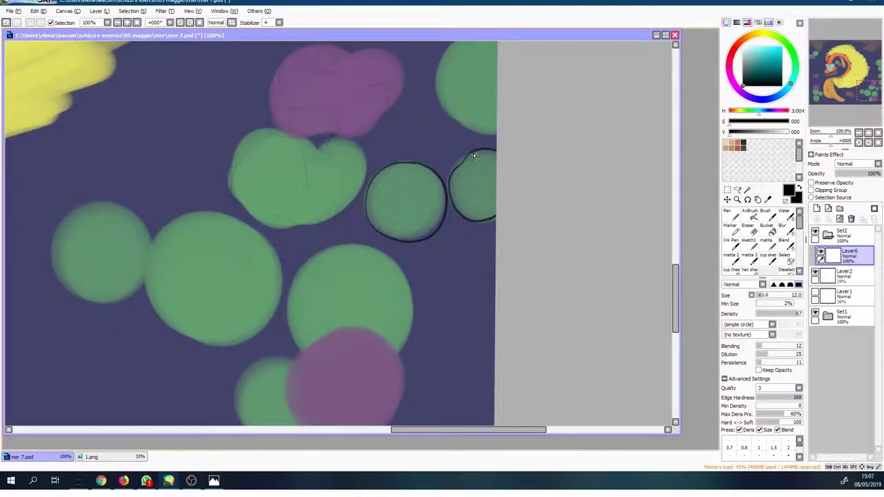
scroll(403, 279, "up", 3)
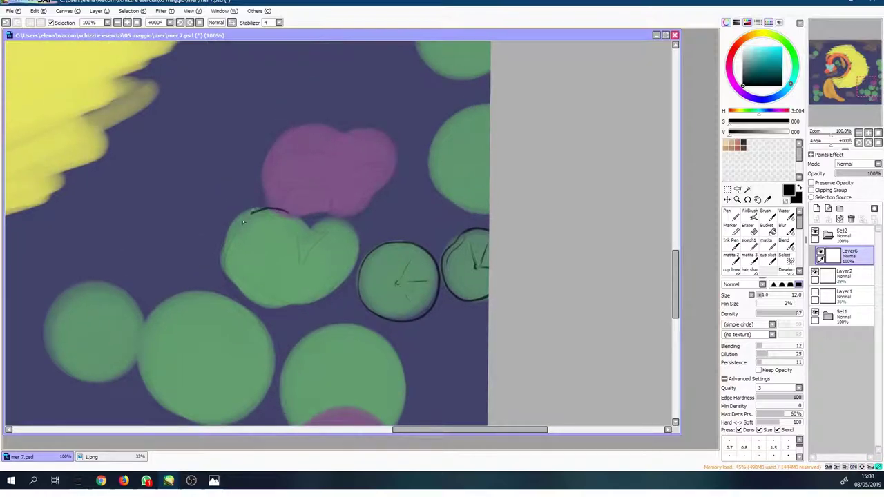
mouse_move(345, 211)
left_mouse_down()
mouse_move(297, 314)
mouse_move(356, 235)
left_mouse_up()
left_click_drag(297, 228, 314, 263)
scroll(366, 171, "up", 2)
left_click_drag(361, 168, 359, 268)
left_click_drag(296, 231, 323, 246)
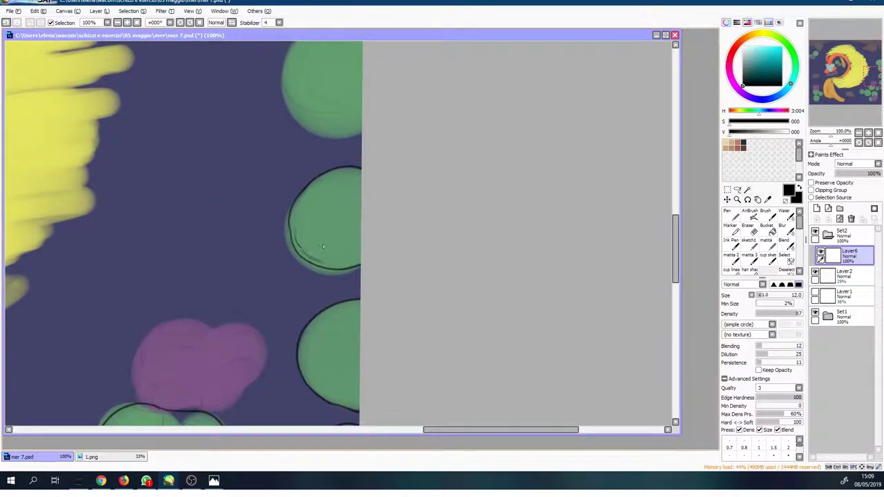
scroll(349, 210, "down", 5)
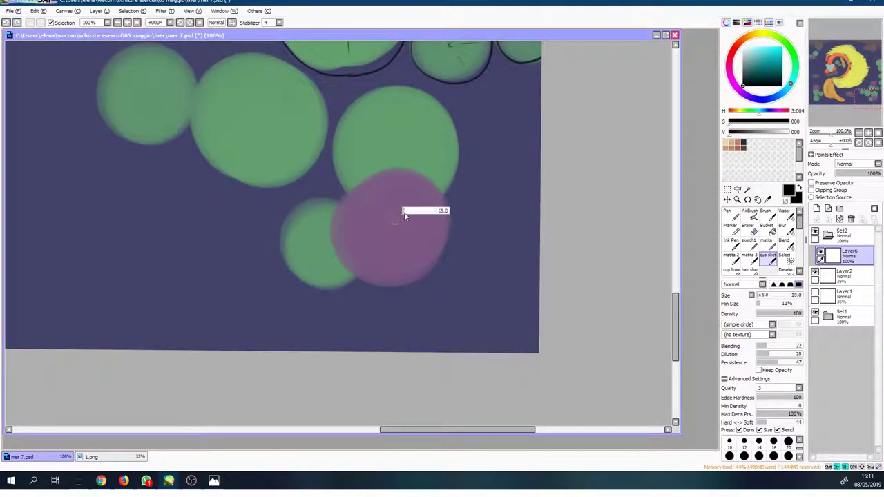
Step: At brush size 20, outline the central, left and top lily pads with veins
left_click_drag(405, 216, 382, 221)
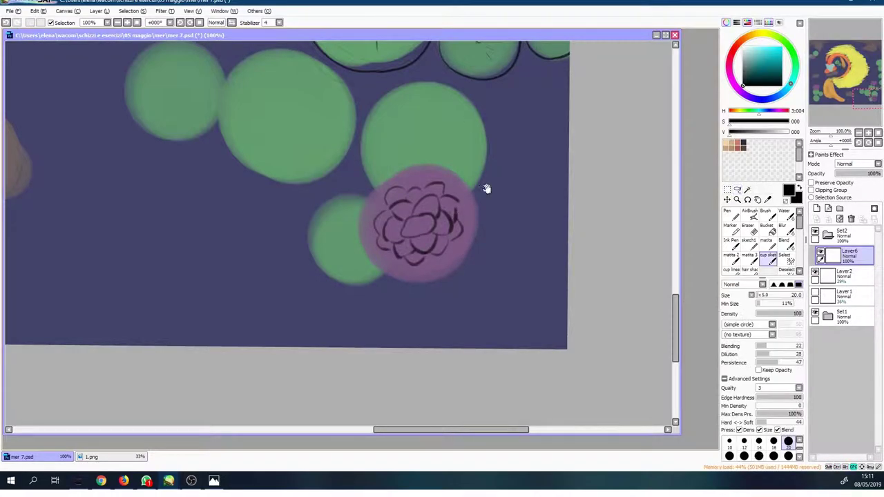
left_click_drag(486, 188, 476, 257)
left_click_drag(421, 151, 451, 268)
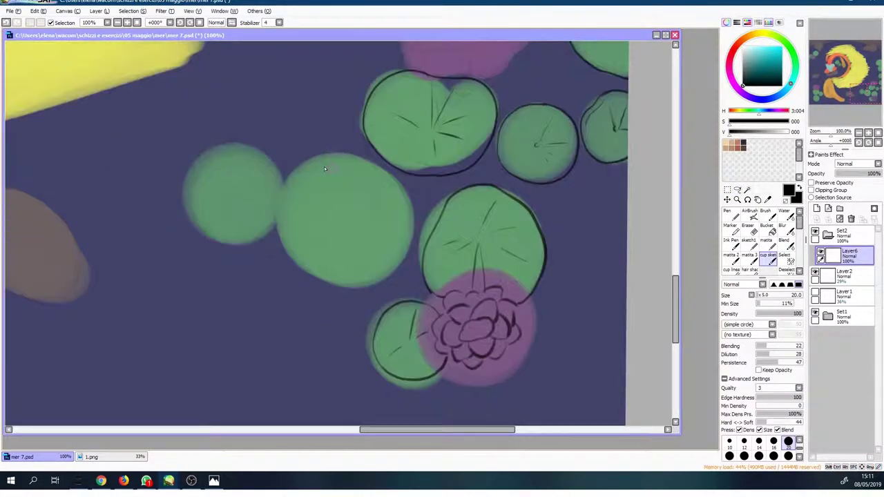
left_click_drag(324, 167, 408, 242)
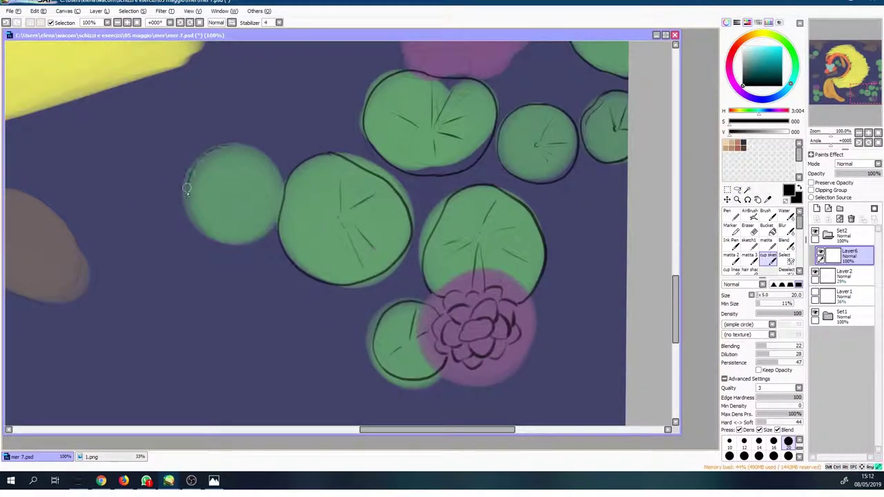
left_click_drag(186, 188, 223, 143)
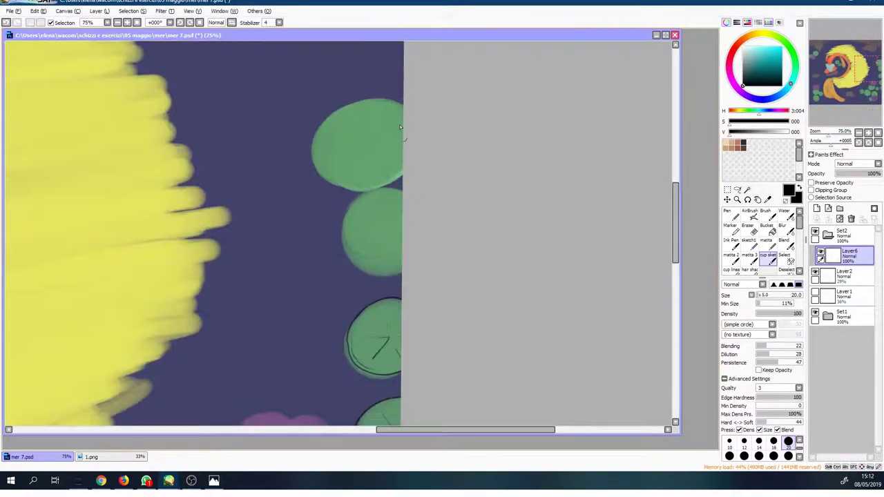
mouse_move(400, 124)
left_mouse_down()
mouse_move(369, 173)
mouse_move(394, 275)
left_mouse_up()
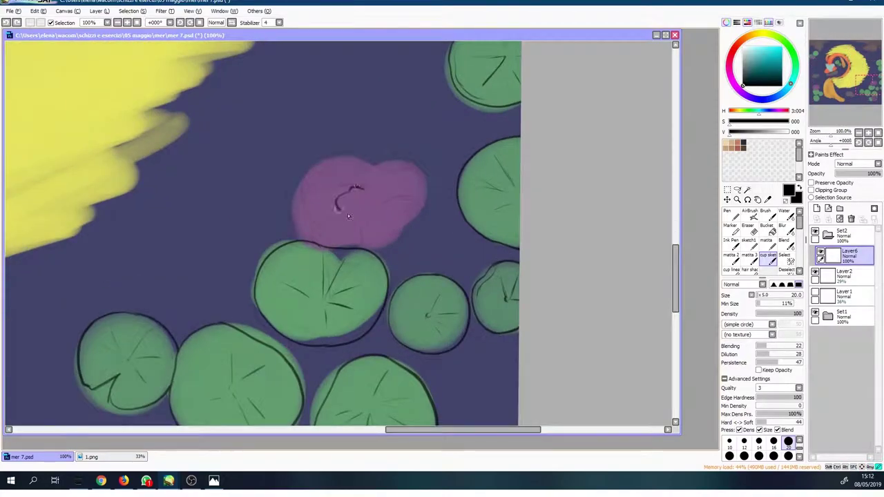
Step: Draw layered petal lines on the pink blobs to turn them into water lilies
left_click_drag(325, 172, 359, 228)
left_click_drag(359, 162, 376, 228)
left_click_drag(304, 173, 321, 224)
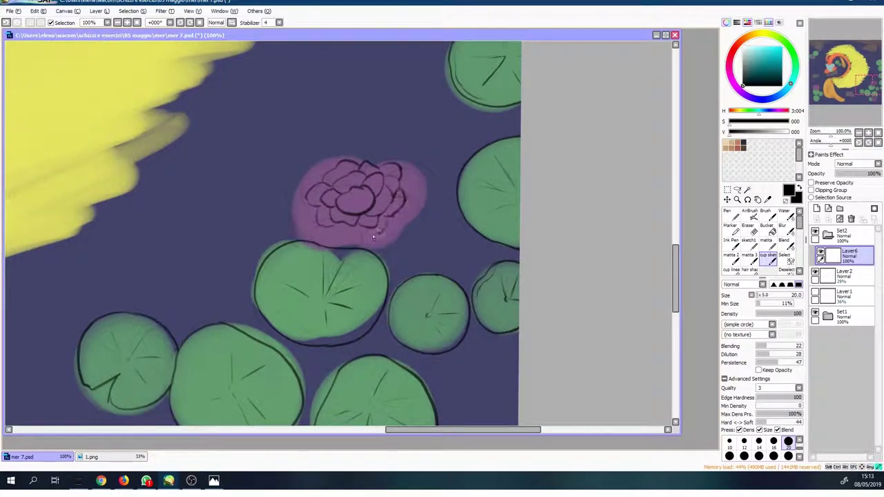
left_click_drag(387, 166, 380, 235)
scroll(410, 183, "down", 4)
scroll(410, 183, "up", 4)
scroll(392, 268, "down", 4)
scroll(290, 214, "up", 4)
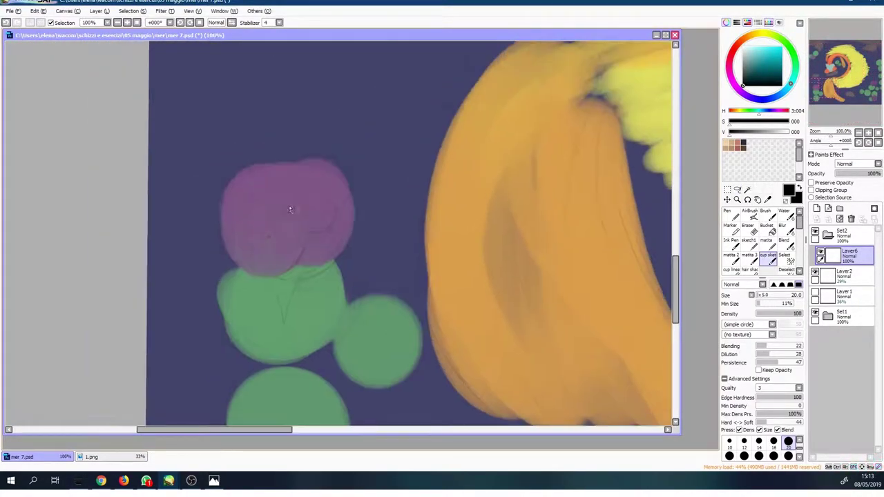
mouse_move(304, 197)
left_mouse_down()
mouse_move(326, 210)
mouse_move(331, 291)
left_mouse_up()
Step: Outline the green pads below the flower, the right pad with veins, and the lower lily pad
scroll(304, 235, "down", 2)
left_click_drag(378, 254, 379, 290)
left_click_drag(331, 207, 327, 284)
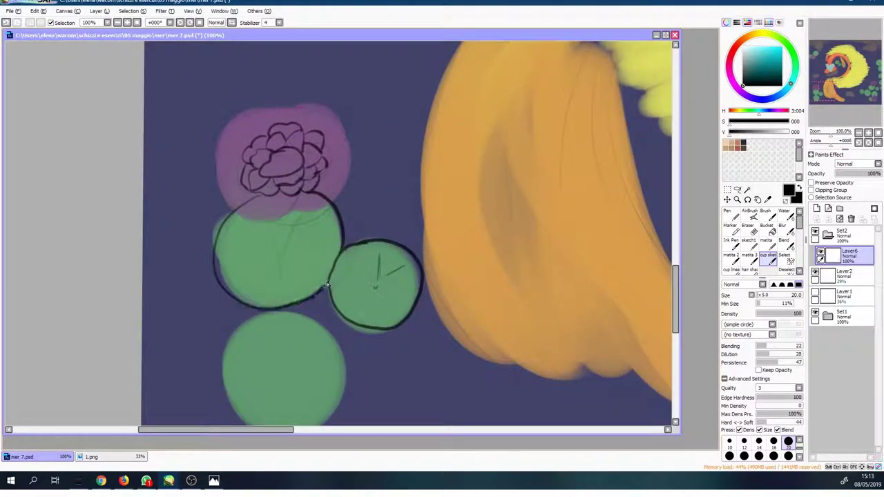
scroll(303, 232, "down", 1)
left_click_drag(235, 200, 345, 290)
left_click_drag(284, 172, 345, 197)
scroll(311, 207, "down", 1)
Step: Draw the last water lily flower inside the lower-left pink blob
scroll(311, 208, "down", 2)
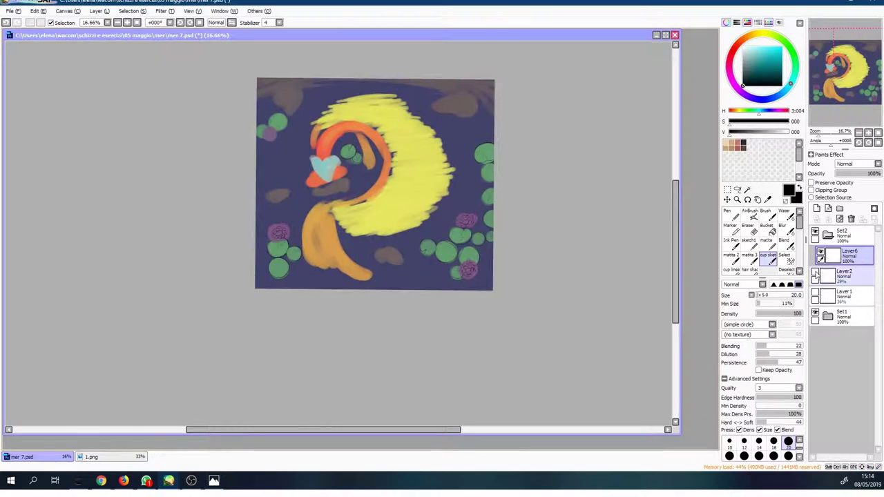
scroll(277, 262, "up", 3)
mouse_move(272, 248)
left_mouse_down()
mouse_move(297, 273)
mouse_move(302, 232)
mouse_move(317, 241)
mouse_move(228, 280)
left_mouse_up()
Step: Outline the left brown rock in black, adding inner detail and a small rock beside it
scroll(311, 256, "down", 3)
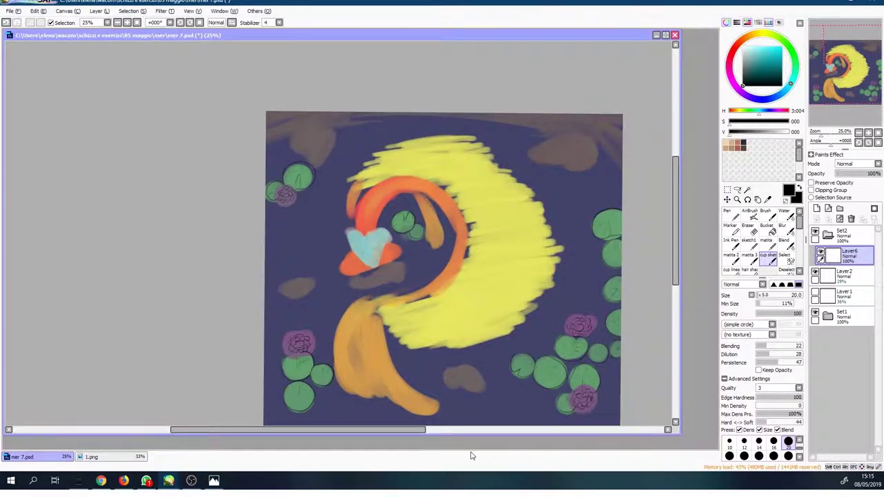
scroll(303, 283, "up", 1)
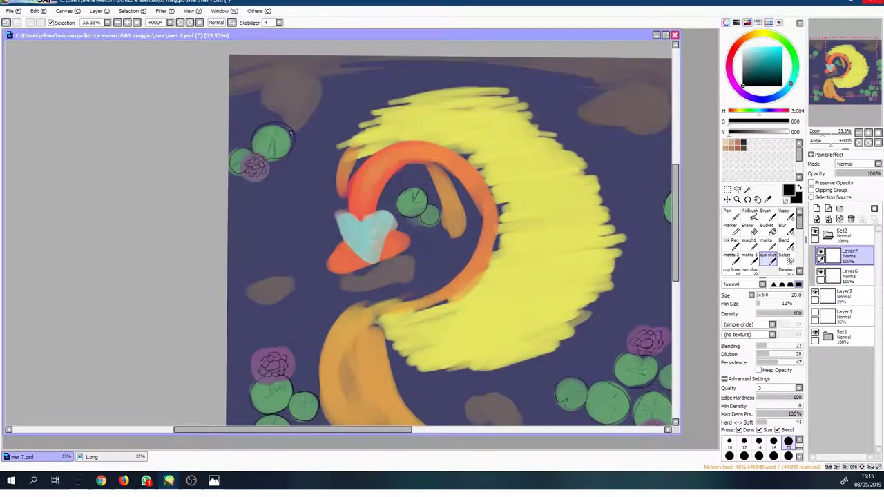
scroll(304, 283, "up", 2)
left_click_drag(386, 217, 315, 227)
left_click_drag(302, 282, 383, 221)
scroll(345, 207, "up", 1)
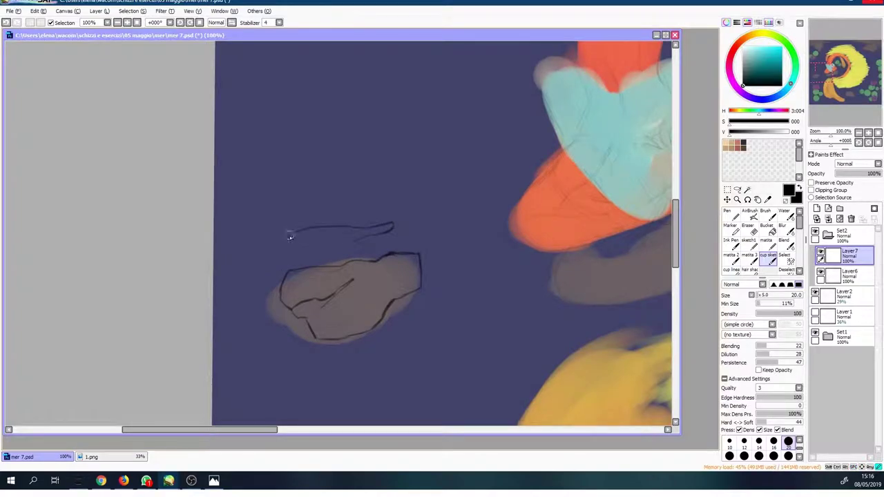
left_click_drag(283, 256, 359, 231)
scroll(345, 134, "up", 5)
left_click_drag(328, 140, 386, 325)
left_click_drag(442, 200, 390, 318)
left_click_drag(352, 145, 439, 190)
left_click_drag(299, 178, 295, 245)
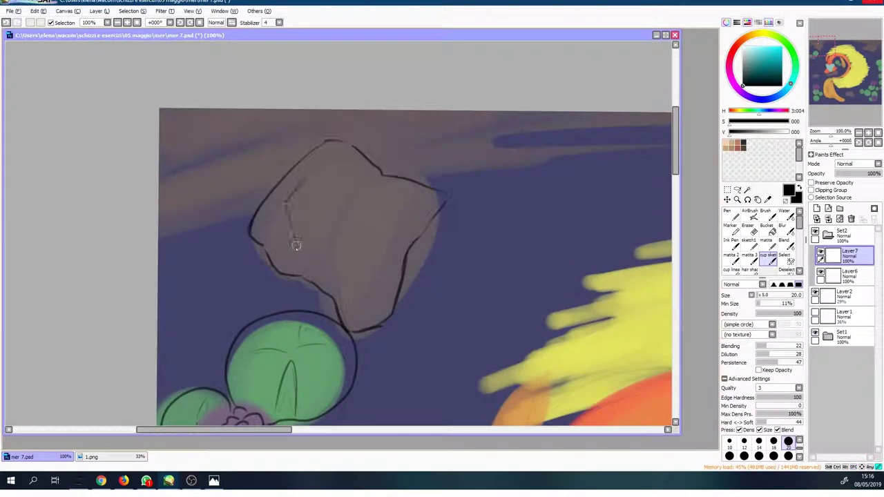
scroll(380, 270, "up", 2)
scroll(380, 270, "right", 2)
left_click_drag(436, 228, 428, 230)
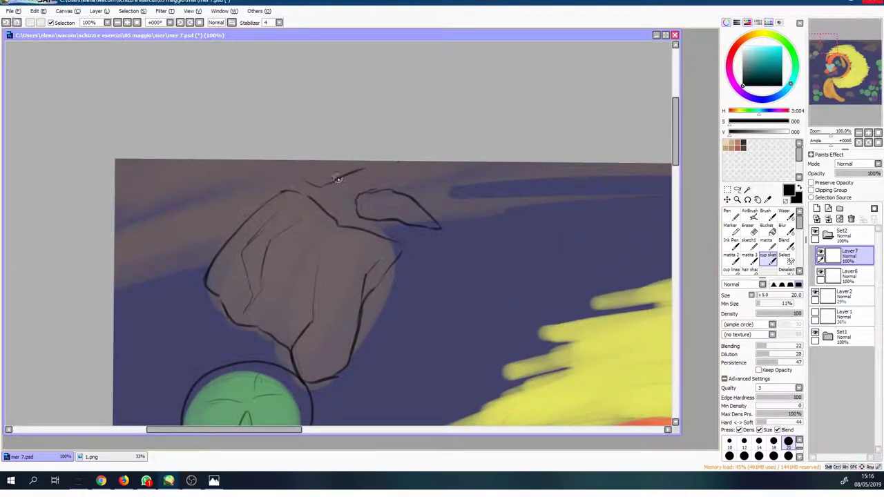
Step: Outline the top-right brown rock and a smaller detailed rock above it
mouse_move(467, 134)
left_mouse_down()
mouse_move(267, 222)
mouse_move(483, 300)
left_mouse_up()
left_click_drag(484, 301, 543, 161)
left_click_drag(429, 173, 565, 198)
left_click_drag(373, 181, 519, 149)
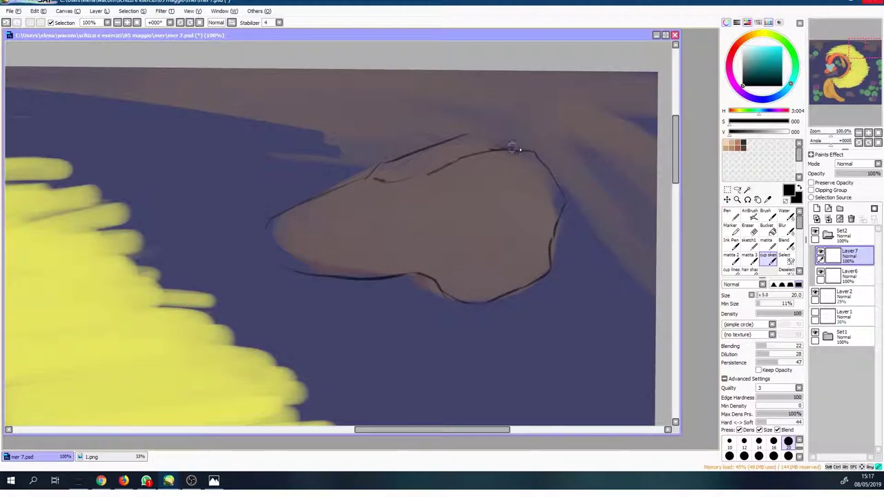
scroll(515, 149, "up", 2)
scroll(515, 149, "right", 2)
left_click_drag(435, 147, 476, 200)
mouse_move(504, 207)
left_mouse_down()
mouse_move(528, 221)
mouse_move(562, 213)
left_mouse_up()
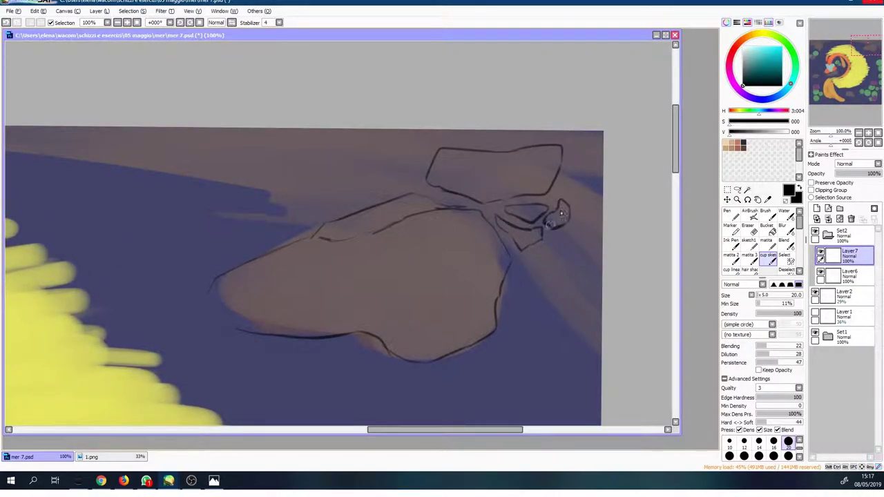
Step: Outline the rock near the mermaid and the grey rock beneath her, then add Layer8
scroll(565, 247, "down", 3)
scroll(562, 286, "down", 1)
scroll(395, 233, "up", 3)
mouse_move(432, 191)
left_mouse_down()
mouse_move(397, 245)
mouse_move(518, 261)
left_mouse_up()
left_click_drag(435, 192, 501, 208)
scroll(454, 272, "up", 5)
scroll(394, 191, "left", 3)
mouse_move(278, 263)
left_mouse_down()
mouse_move(332, 311)
mouse_move(442, 214)
left_mouse_up()
left_click_drag(294, 249, 435, 217)
left_click_drag(454, 231, 483, 216)
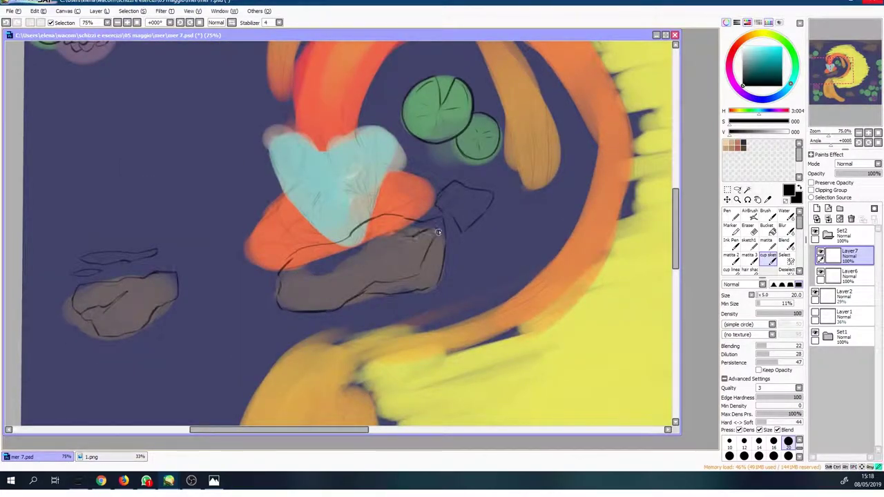
scroll(437, 232, "down", 3)
left_click(817, 209)
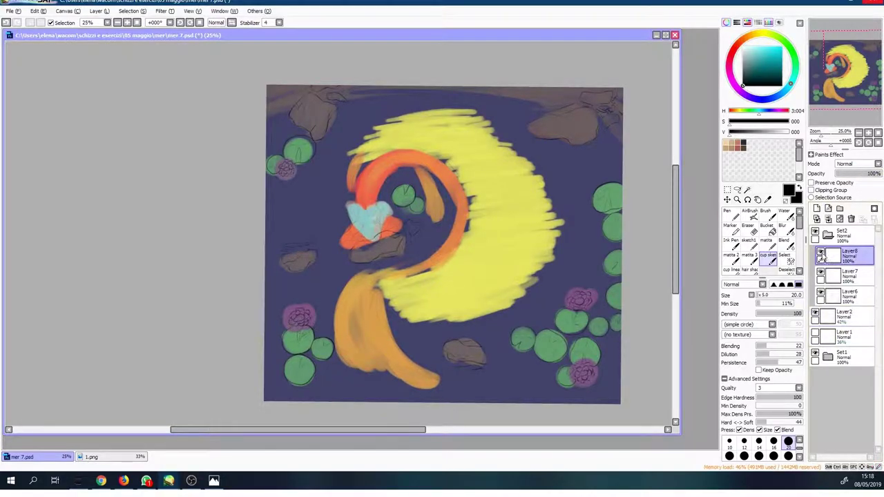
Step: Hide the colour layers and ink the mermaid's back and hip contours on Layer8
scroll(382, 166, "up", 2)
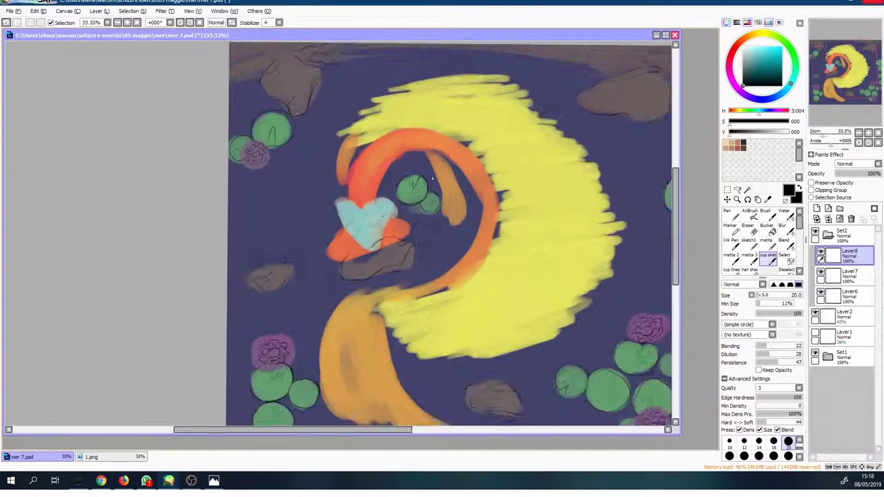
scroll(382, 166, "up", 2)
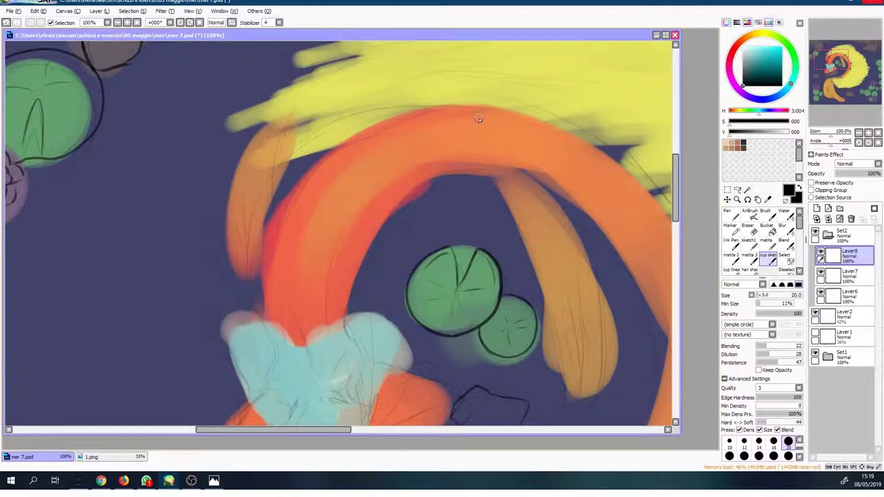
scroll(478, 118, "down", 3)
left_click(816, 353)
scroll(380, 236, "up", 1)
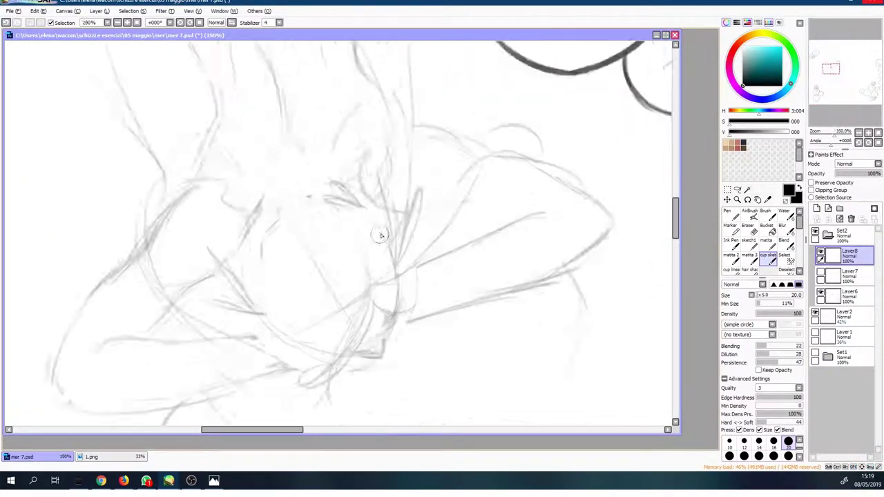
scroll(381, 236, "down", 1)
mouse_move(407, 217)
left_mouse_down()
mouse_move(377, 332)
mouse_move(255, 354)
left_mouse_up()
left_click_drag(424, 297, 483, 225)
left_click_drag(455, 250, 486, 222)
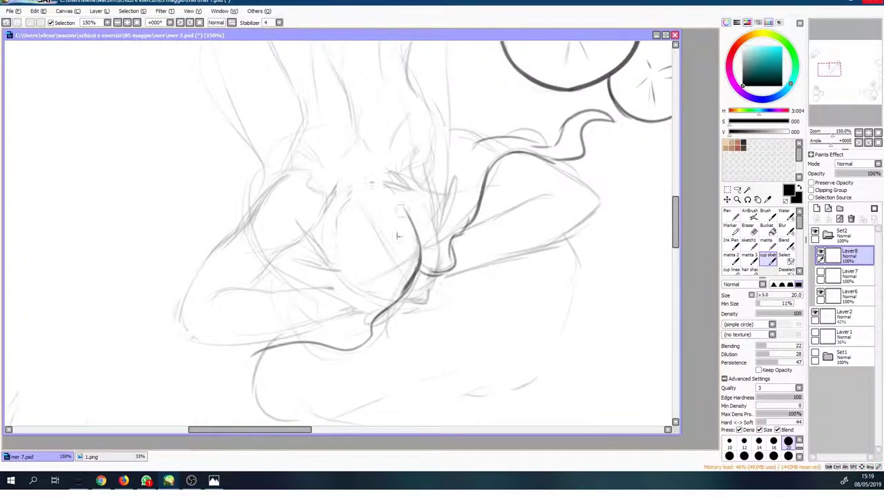
Step: Ink the figure's contours, the left hair curl and wavy central hair strands
left_click_drag(274, 270, 219, 186)
left_click_drag(276, 173, 240, 272)
left_click_drag(473, 228, 439, 300)
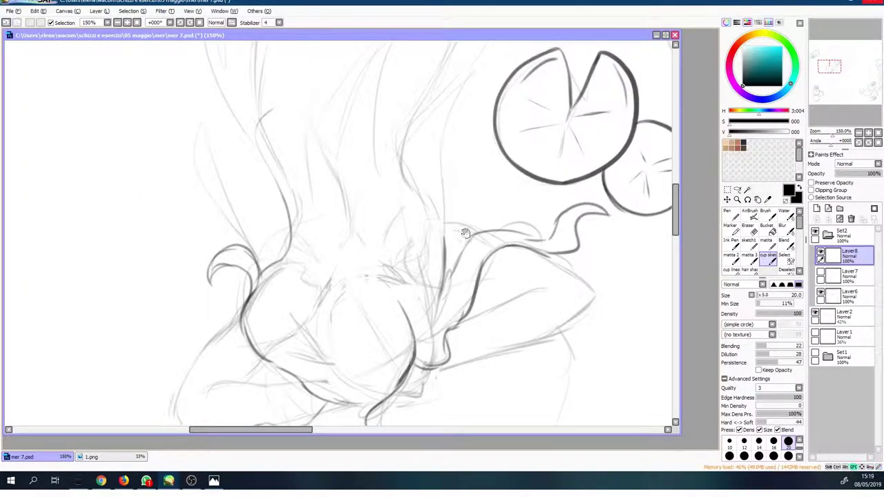
left_click_drag(387, 207, 333, 262)
mouse_move(353, 125)
left_mouse_down()
mouse_move(373, 268)
mouse_move(430, 193)
mouse_move(431, 304)
left_mouse_up()
left_click_drag(413, 166, 400, 325)
left_click_drag(431, 200, 407, 279)
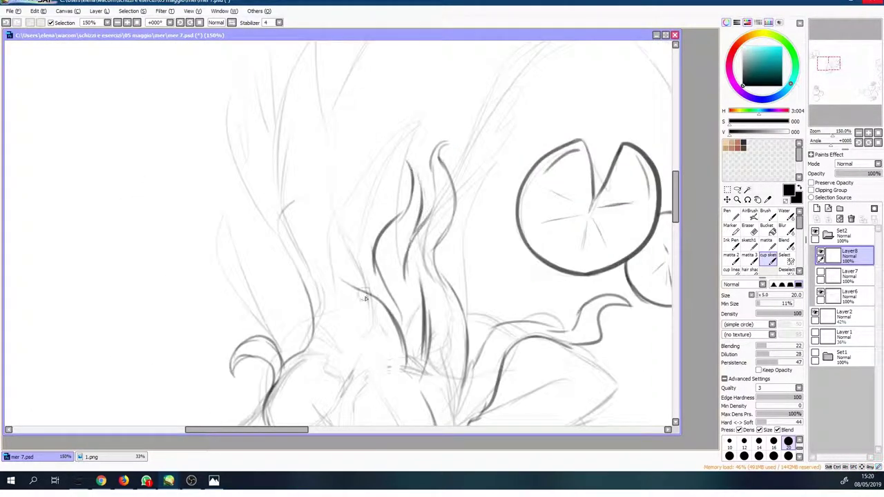
left_click_drag(310, 233, 304, 322)
Step: Ink the face lines and flowing hair strands, then add Layer9
scroll(304, 322, "down", 3)
scroll(472, 333, "up", 2)
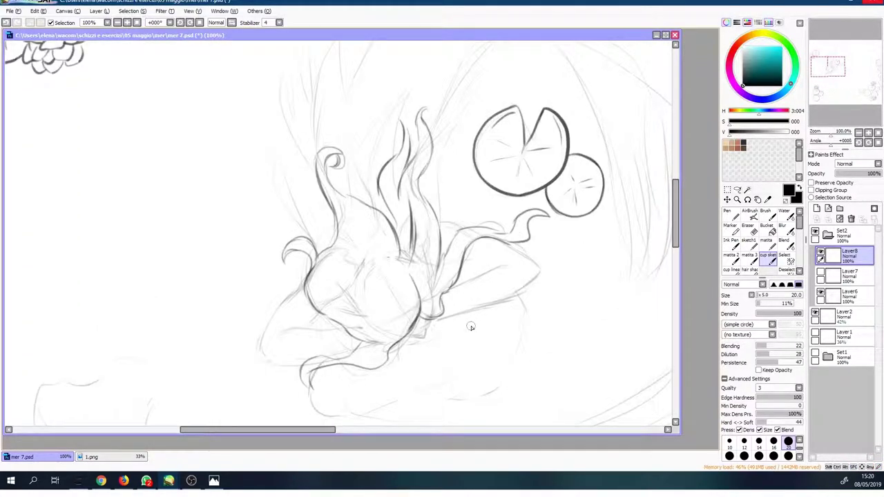
scroll(371, 297, "up", 2)
mouse_move(292, 230)
left_mouse_down()
mouse_move(304, 273)
mouse_move(339, 279)
left_mouse_up()
left_click_drag(311, 156, 354, 304)
left_click_drag(298, 119, 339, 195)
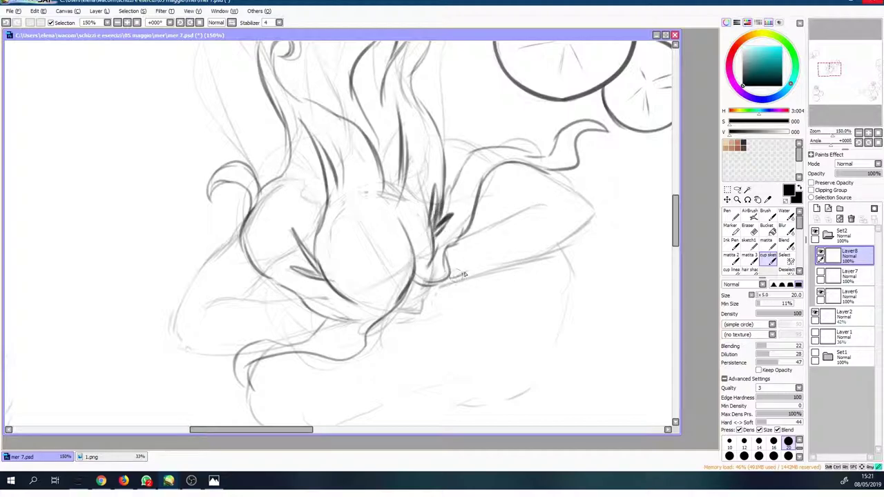
left_click_drag(509, 183, 567, 165)
left_click_drag(553, 171, 488, 208)
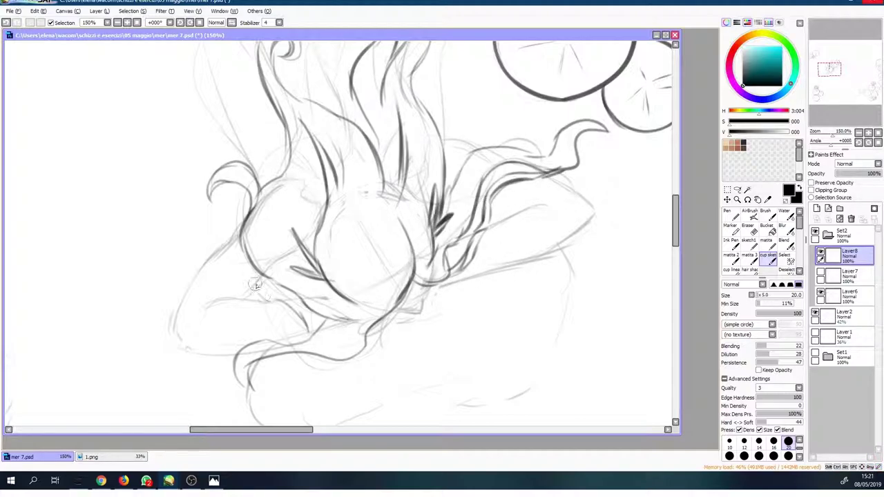
scroll(256, 284, "down", 3)
left_click(816, 208)
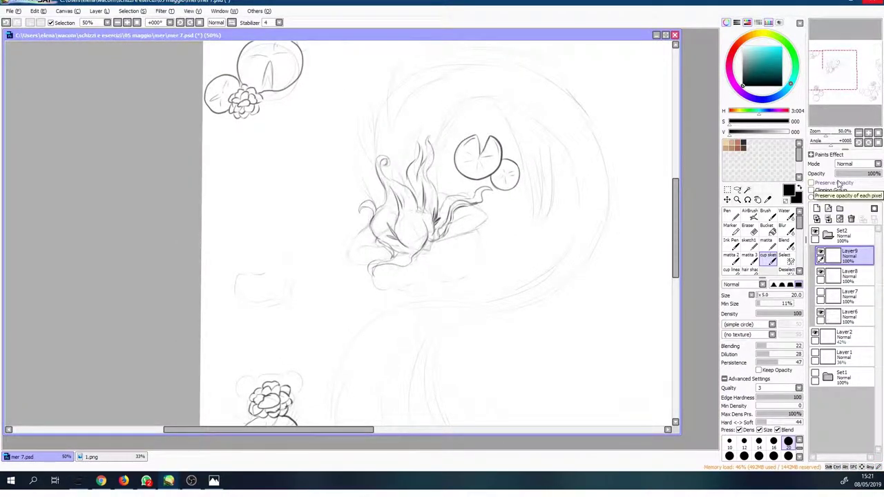
Step: Rotate the canvas and ink the mermaid's outer arm contour on Layer9
scroll(441, 280, "up", 2)
scroll(441, 280, "up", 1)
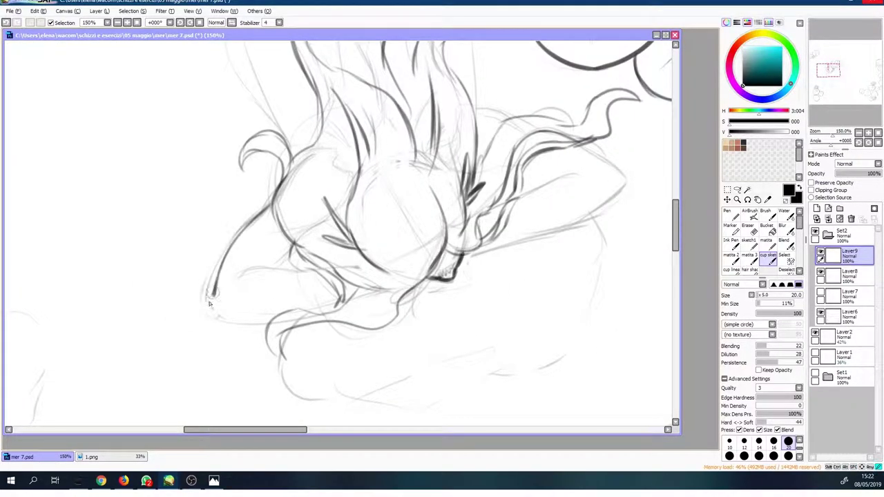
left_click_drag(451, 263, 423, 304)
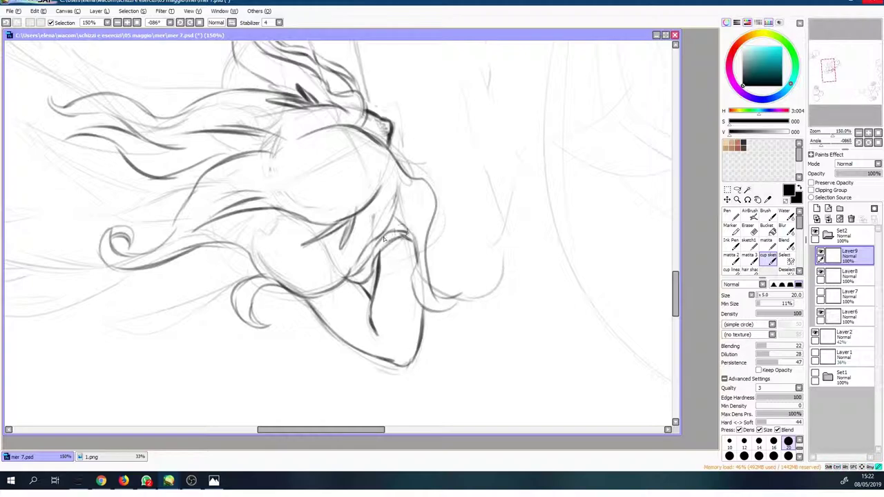
mouse_move(384, 239)
left_mouse_down()
mouse_move(336, 332)
mouse_move(313, 164)
left_mouse_up()
left_click_drag(412, 208, 302, 308)
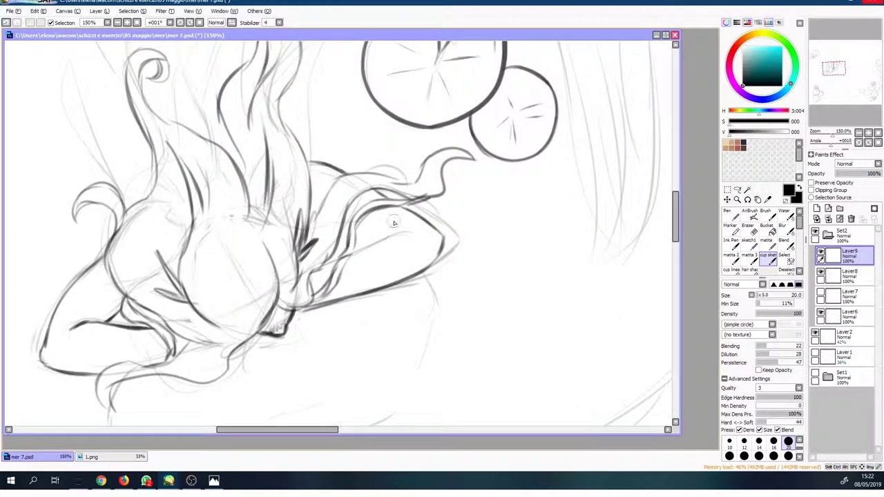
left_click_drag(97, 264, 387, 202)
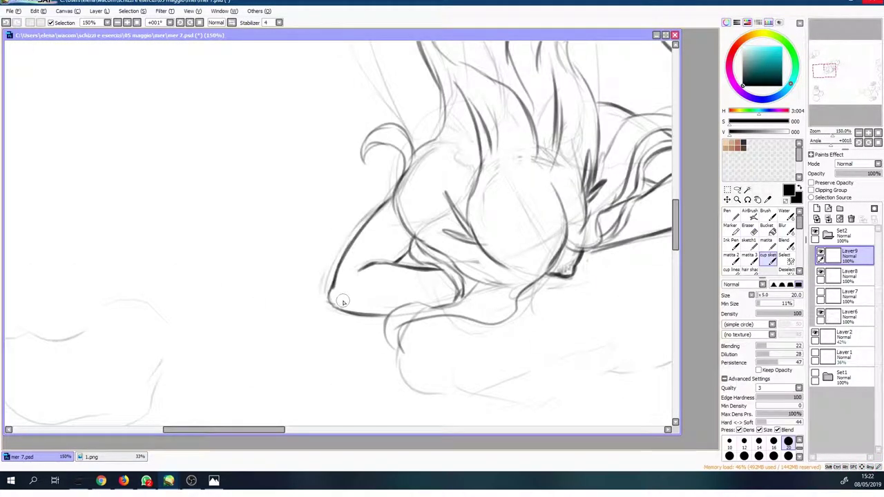
Step: Ink the big tail arc, the long lower tail curve and the tail end
scroll(342, 306, "down", 2)
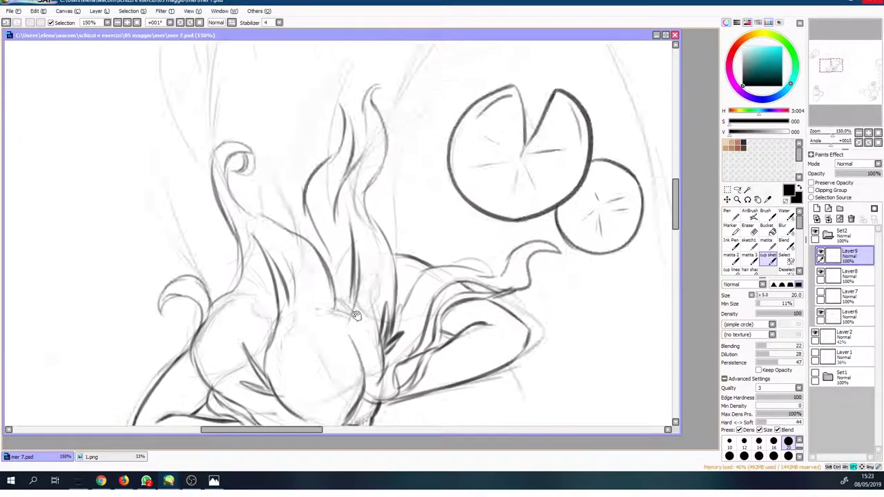
scroll(342, 306, "down", 1)
scroll(342, 306, "up", 1)
left_click_drag(281, 240, 205, 212)
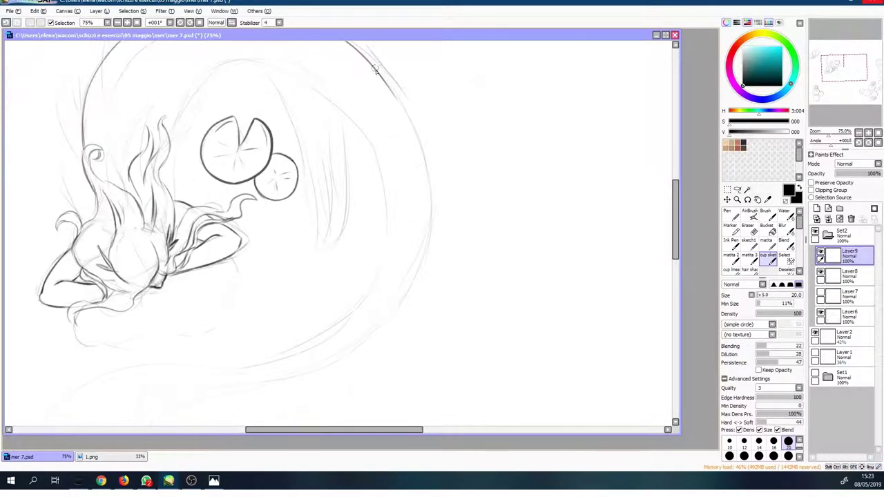
left_click_drag(559, 39, 457, 232)
scroll(256, 239, "down", 2)
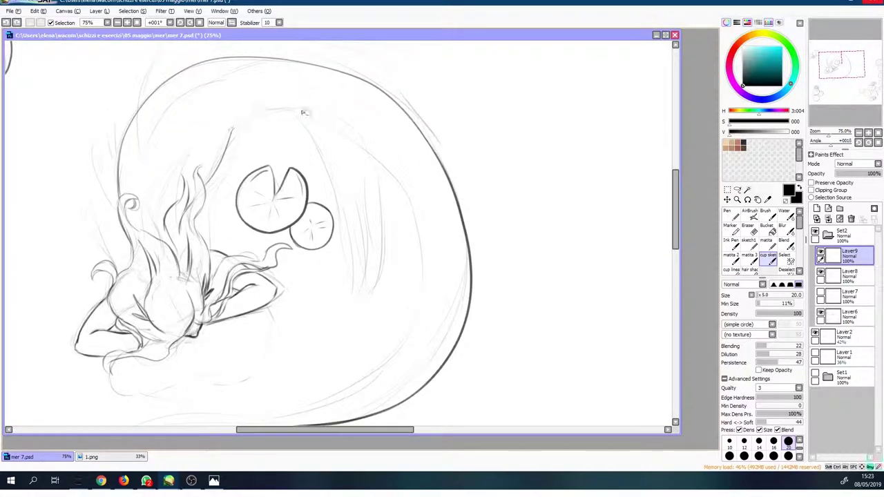
mouse_move(306, 112)
left_mouse_down()
mouse_move(446, 215)
mouse_move(352, 203)
mouse_move(218, 259)
left_mouse_up()
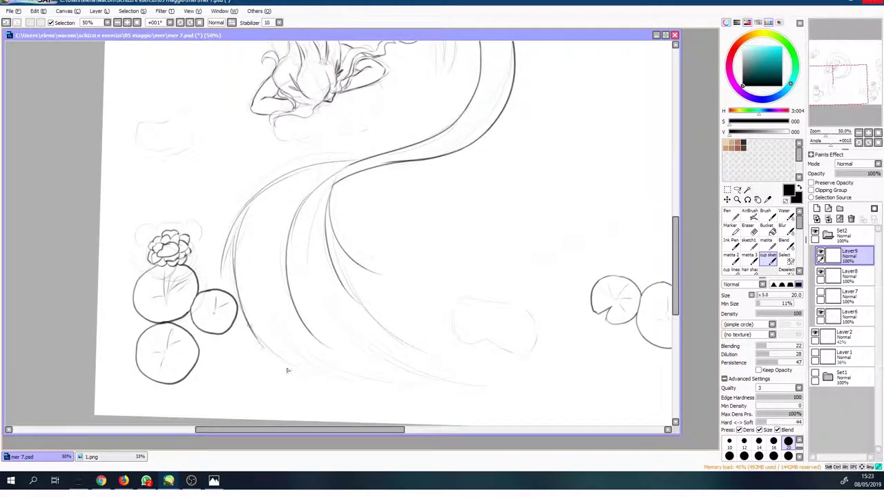
left_click_drag(253, 330, 426, 399)
left_click_drag(368, 270, 424, 290)
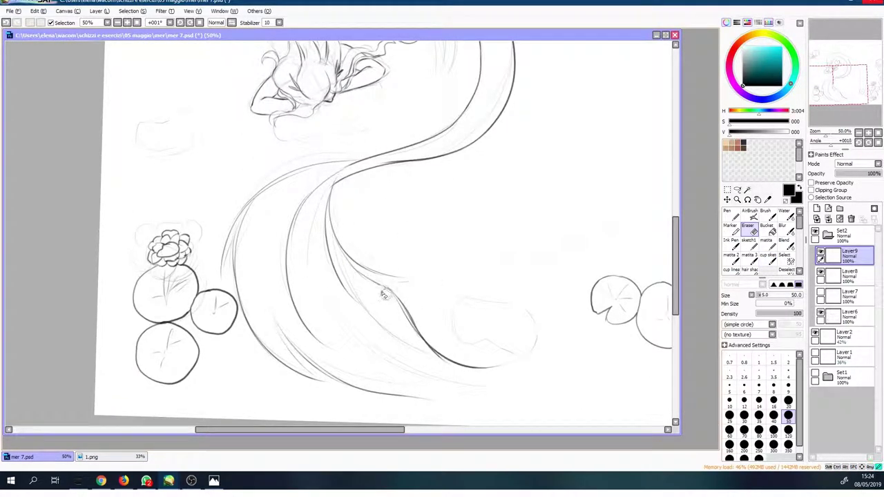
left_click_drag(342, 255, 304, 174)
scroll(303, 174, "up", 2)
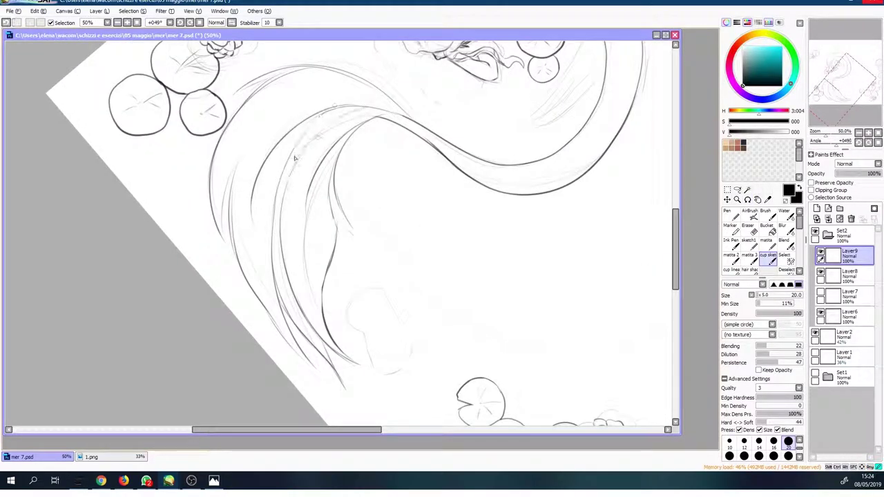
mouse_move(247, 105)
left_mouse_down()
mouse_move(295, 179)
mouse_move(317, 322)
left_mouse_up()
Step: Clean up stray lines by toggling between the Eraser and the brush
key("Delete")
scroll(300, 279, "up", 2)
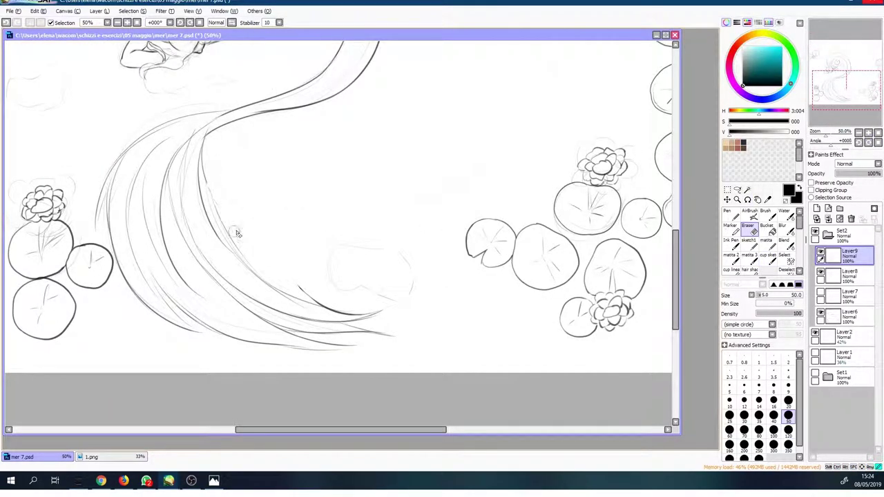
key("b")
left_click_drag(444, 203, 387, 359)
scroll(179, 75, "up", 1)
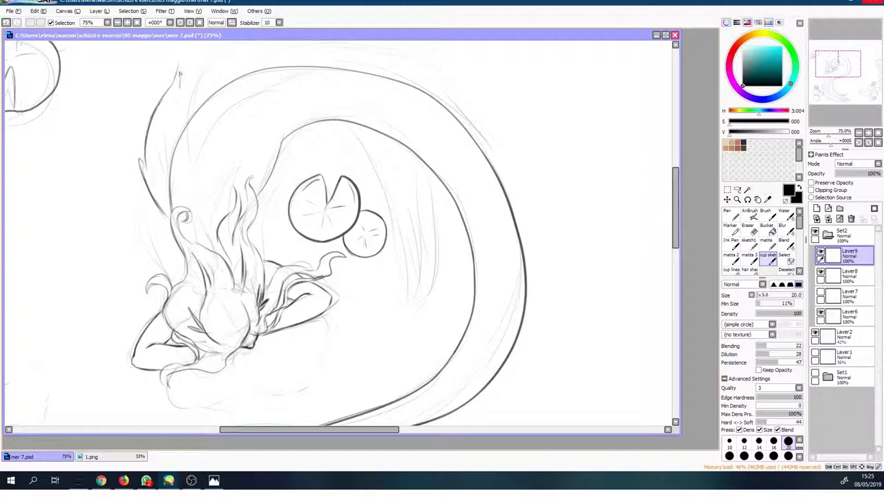
key("e")
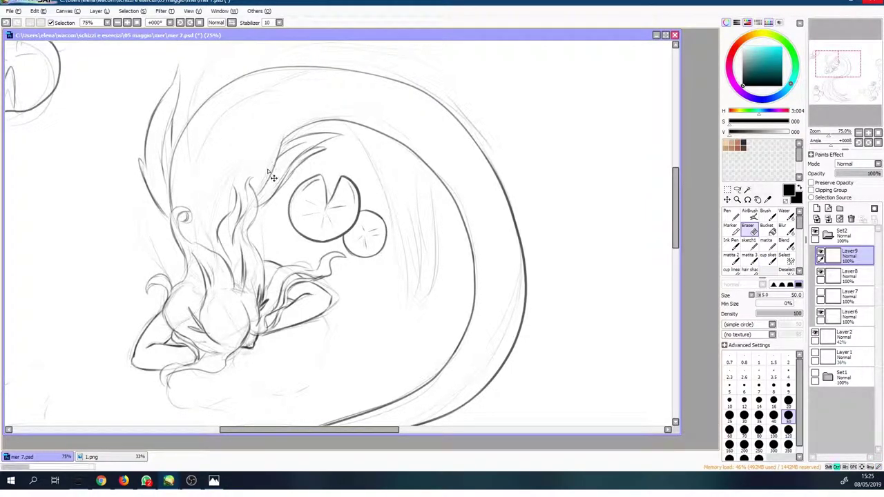
left_click_drag(273, 178, 273, 211)
key("b")
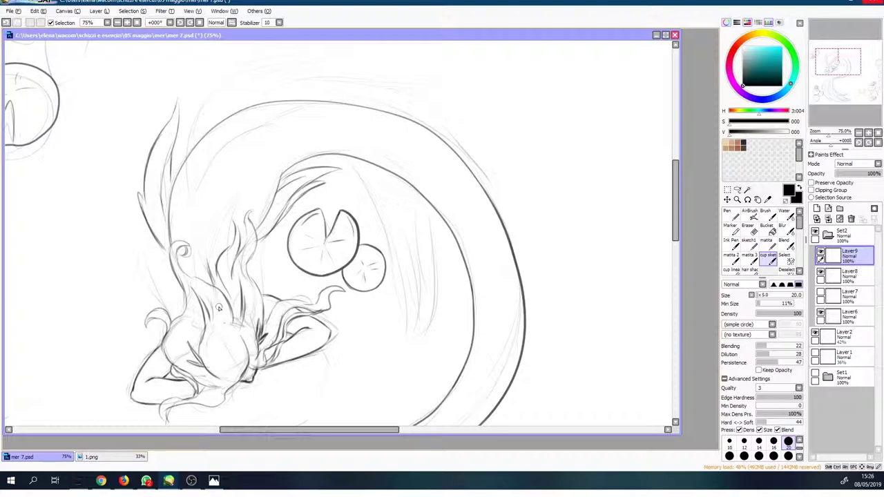
Step: Add hair strands beside the lily pads, then turn the Set1 colour folder back on
left_click_drag(233, 182, 272, 135)
mouse_move(208, 249)
left_mouse_down()
mouse_move(240, 170)
mouse_move(194, 54)
left_mouse_up()
left_click_drag(359, 173, 428, 69)
scroll(429, 223, "down", 2)
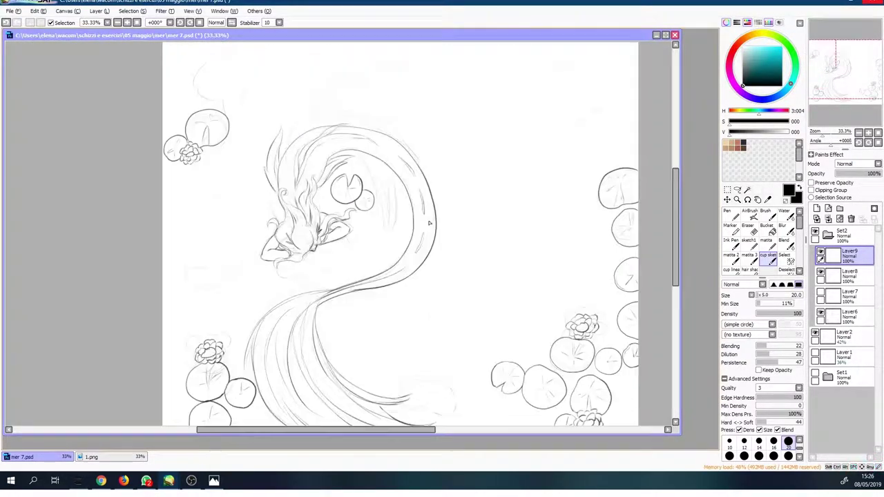
scroll(315, 202, "up", 3)
key("e")
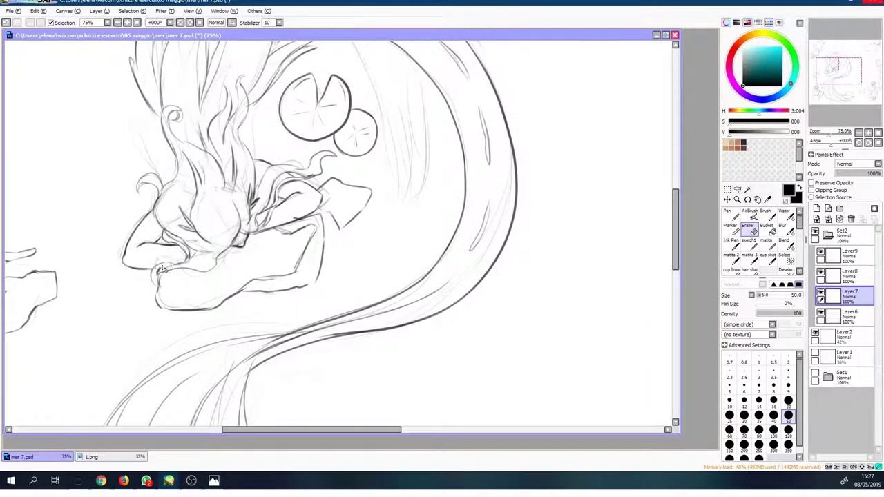
scroll(162, 269, "down", 2)
scroll(414, 207, "down", 1)
left_click(815, 376)
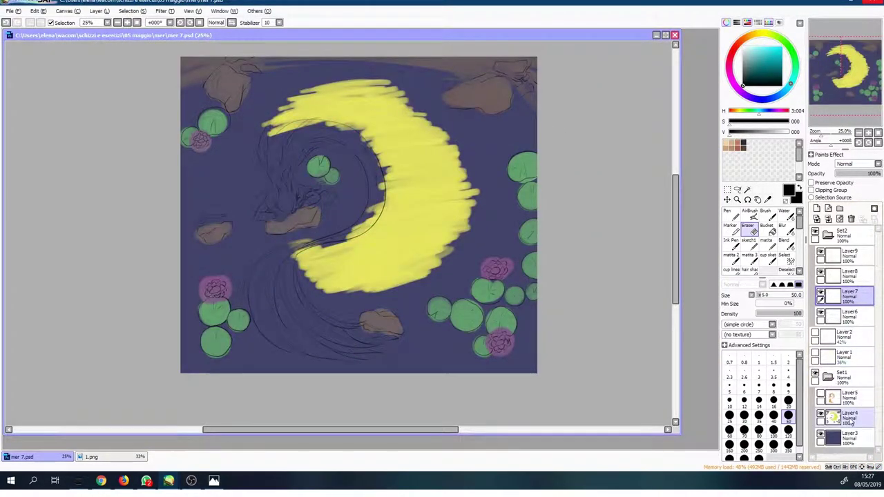
Step: Select the coloured paint layer and pick the lily pad green
left_click(833, 418)
scroll(531, 155, "up", 3)
key("n")
left_click(528, 154, "alt")
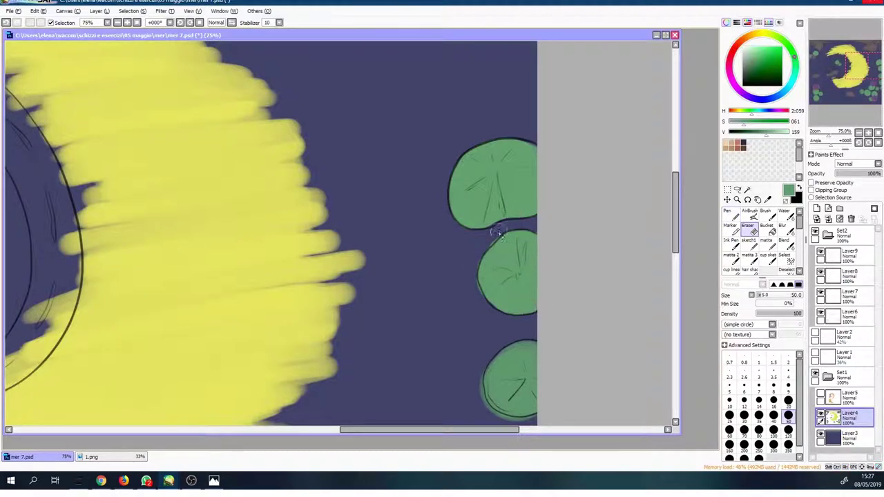
Step: Try erasing the lower-right lily pads inside a colour selection, then undo it
key("w")
scroll(400, 235, "down", 2)
scroll(484, 255, "up", 1)
key("n")
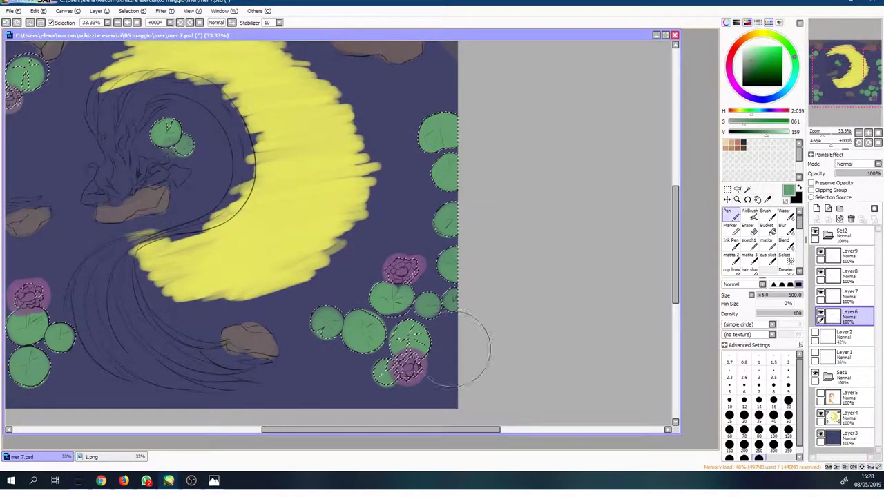
scroll(405, 340, "down", 1)
scroll(345, 207, "up", 1)
key("e")
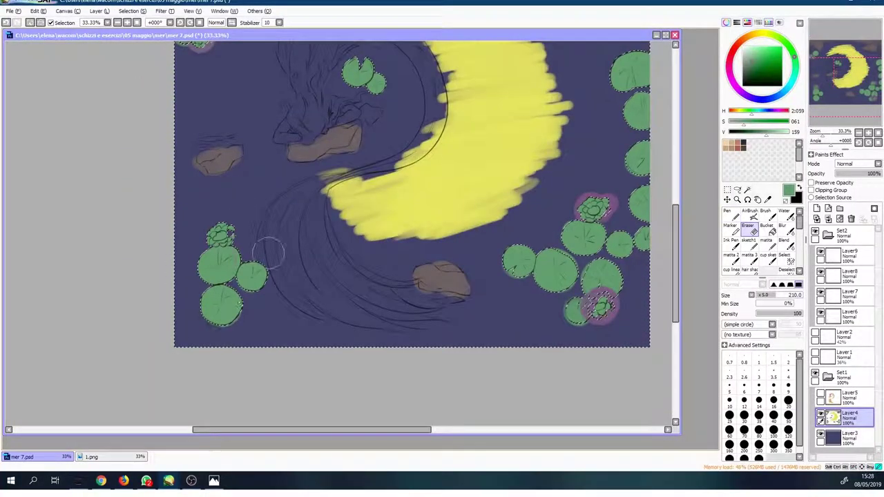
left_click_drag(442, 297, 435, 362)
key("ctrl+z")
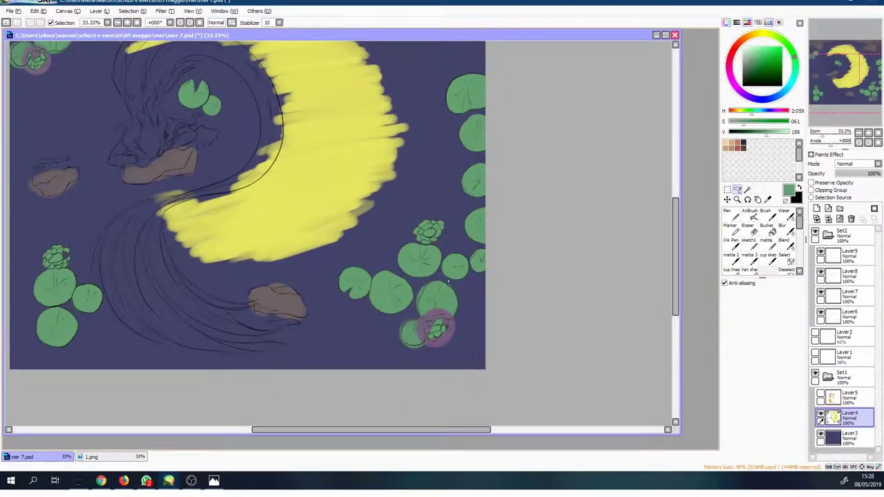
Step: Erase the soft green glow around the water-lily flower
scroll(432, 321, "up", 3)
scroll(315, 339, "down", 2)
scroll(316, 339, "up", 2)
scroll(415, 241, "down", 1)
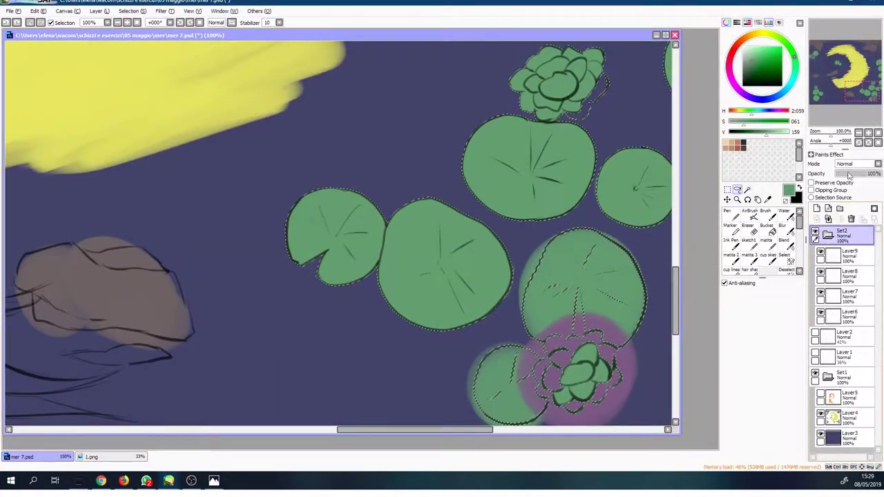
scroll(483, 174, "up", 1)
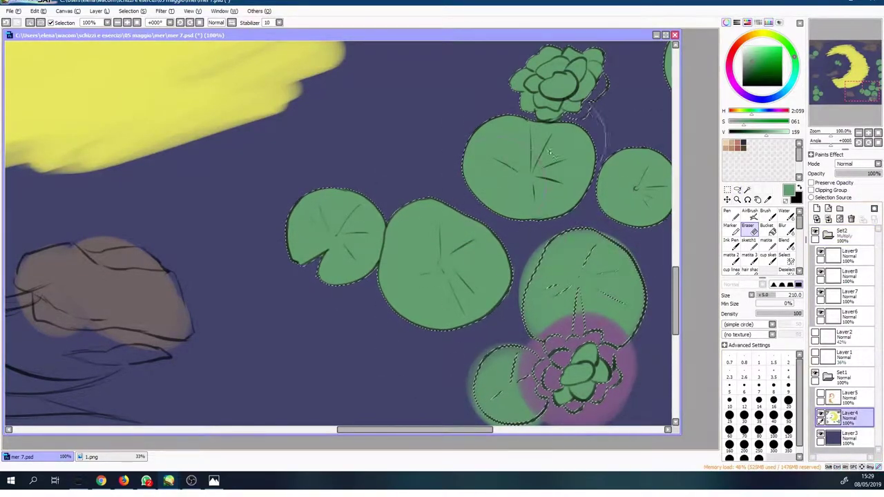
scroll(571, 391, "down", 1)
scroll(570, 391, "up", 1)
scroll(454, 217, "down", 2)
key("l")
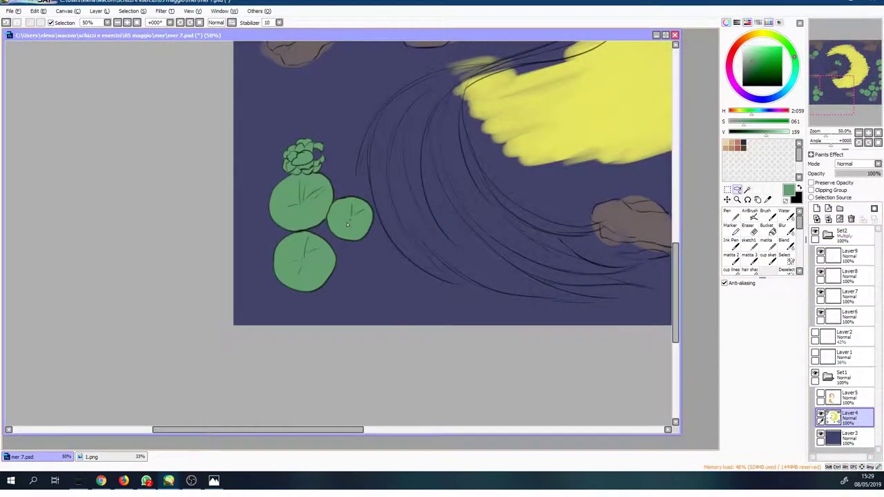
scroll(329, 188, "up", 2)
key("e")
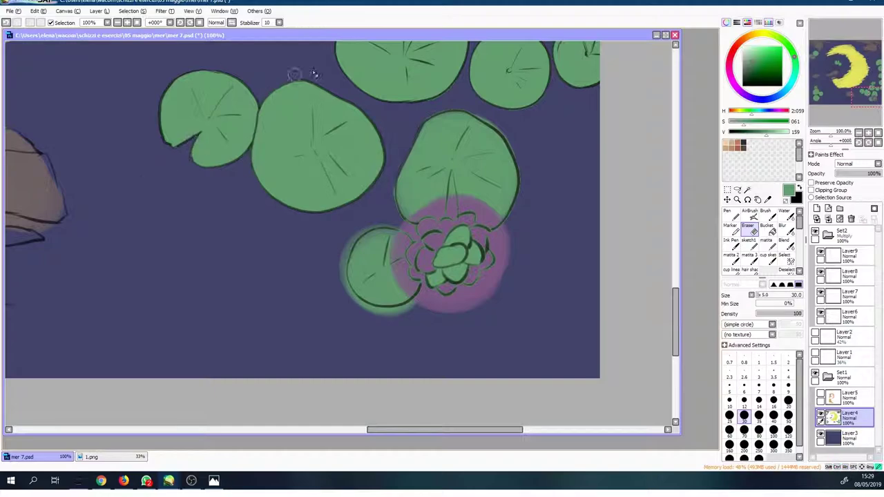
mouse_move(345, 231)
left_mouse_down()
mouse_move(421, 300)
mouse_move(512, 235)
left_mouse_up()
Step: Paint the flower solid purple
left_click(437, 222, "alt")
mouse_move(400, 290)
left_mouse_down()
mouse_move(456, 221)
mouse_move(484, 230)
mouse_move(484, 247)
left_mouse_up()
key("n")
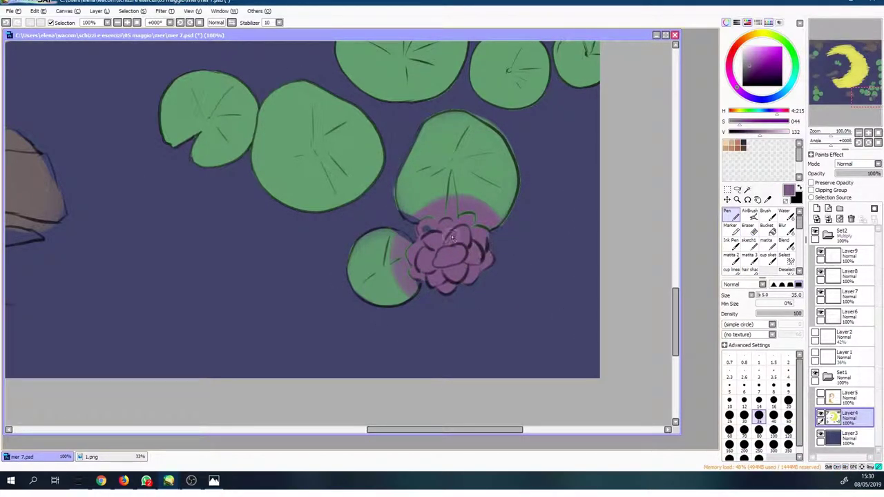
Step: Erase the pink glow from the small lily pad beside the neighbouring flower
left_click(474, 246, "alt")
left_click_drag(512, 69, 478, 262)
scroll(478, 262, "down", 3)
key("e")
scroll(464, 270, "down", 3)
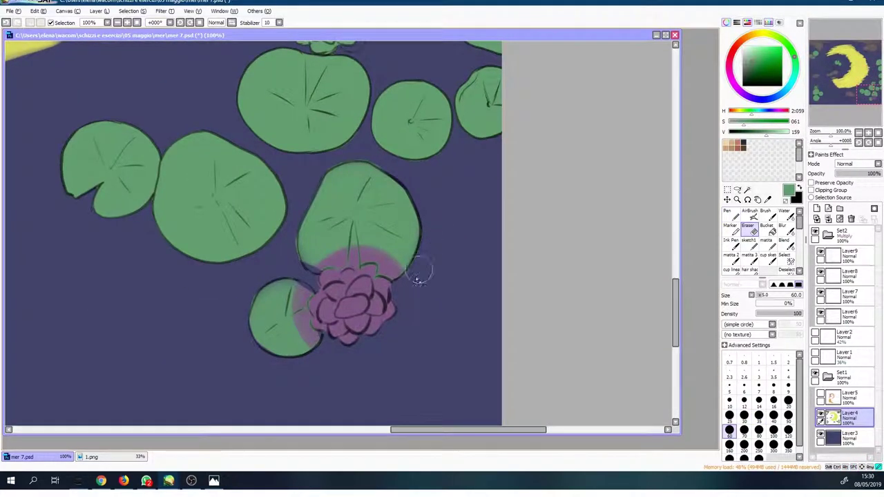
key("n")
left_click_drag(282, 376, 343, 317)
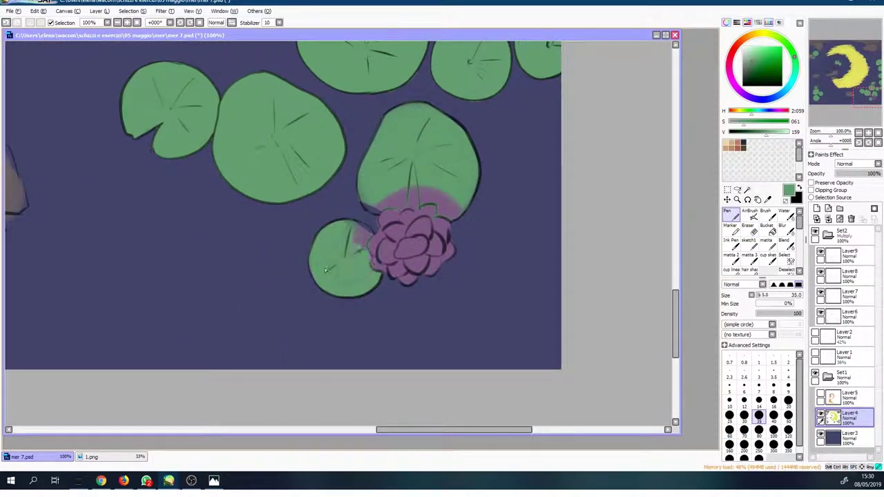
Step: Paint the pink glow above the flower with the lily pad green
left_click(415, 180, "alt")
mouse_move(366, 205)
left_mouse_down()
mouse_move(423, 201)
mouse_move(369, 244)
mouse_move(414, 269)
mouse_move(339, 262)
left_mouse_up()
scroll(473, 208, "up", 3)
left_click(459, 269, "alt")
scroll(415, 228, "up", 3)
key("e")
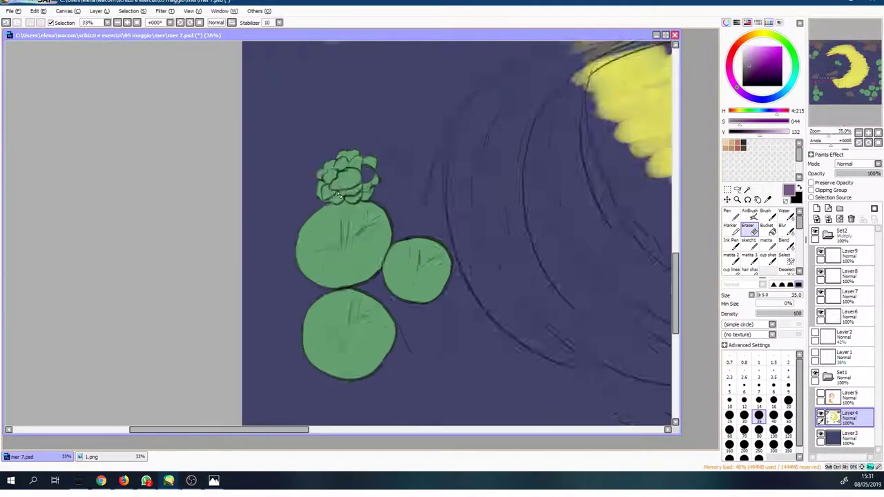
Step: Zoom in and repaint the upper water-lily flower in purple
key("ctrl+plus")
key("n")
left_click_drag(325, 221, 370, 230)
left_click(304, 277, "alt")
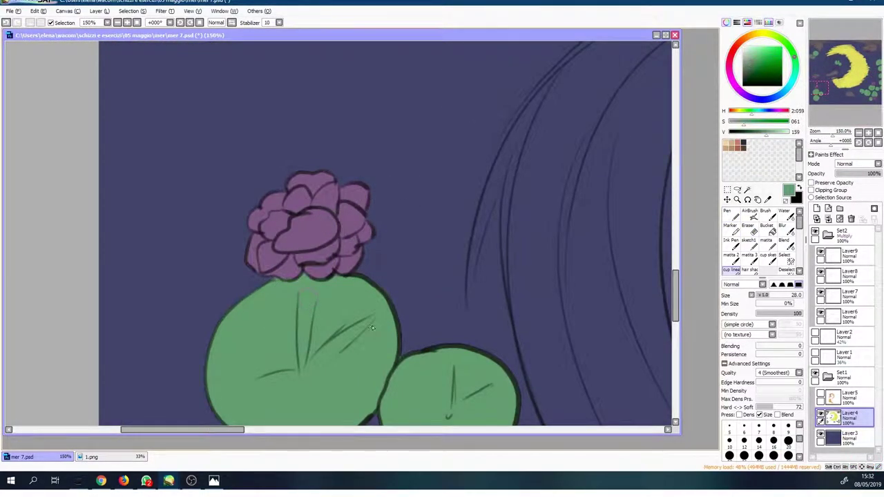
scroll(262, 277, "down", 5)
scroll(373, 270, "up", 5)
key("e")
key("ctrl+minus")
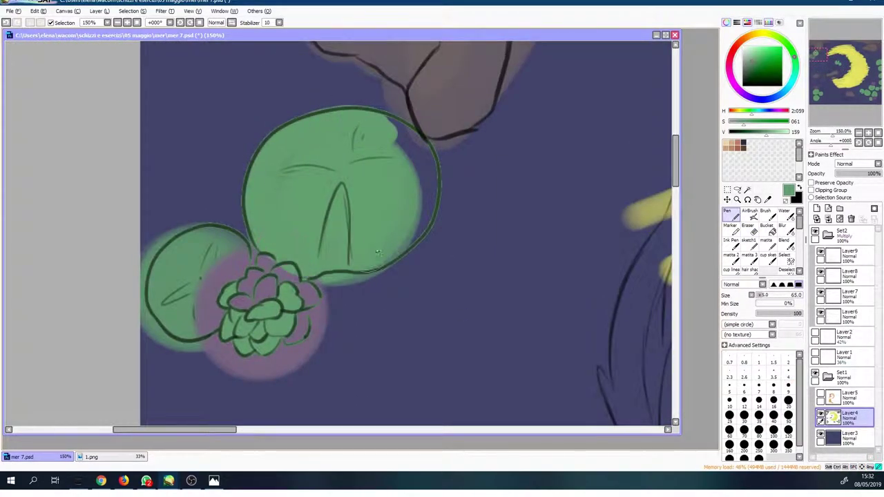
Step: Erase green spill outside the pad outlines and repaint the small pad's pinkish patch green
key("e")
mouse_move(432, 121)
left_mouse_down()
mouse_move(401, 270)
mouse_move(405, 113)
mouse_move(241, 237)
mouse_move(186, 364)
mouse_move(290, 373)
mouse_move(234, 276)
mouse_move(304, 310)
mouse_move(287, 266)
left_mouse_up()
key("n")
mouse_move(211, 255)
left_mouse_down()
mouse_move(173, 311)
mouse_move(214, 331)
left_mouse_up()
key("e")
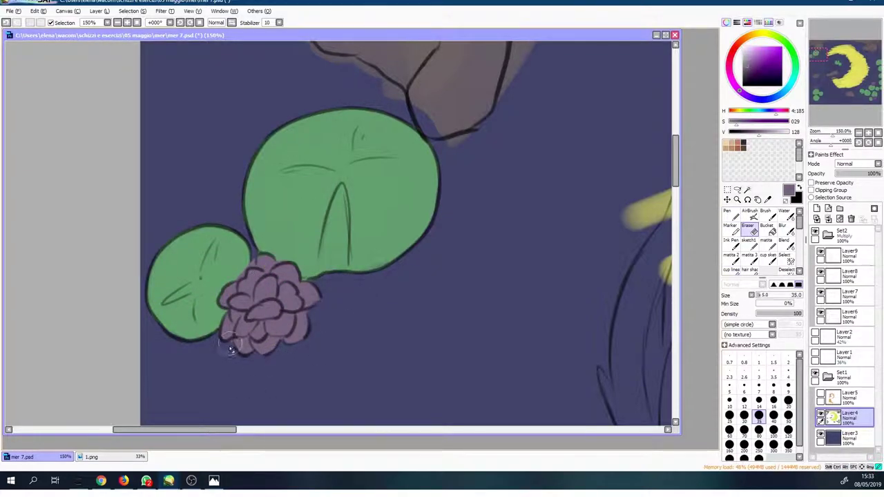
scroll(231, 348, "down", 5)
scroll(345, 241, "up", 4)
Step: Fill the gap under the left-hand rock with the rock's sampled brown
left_click(429, 291, "alt")
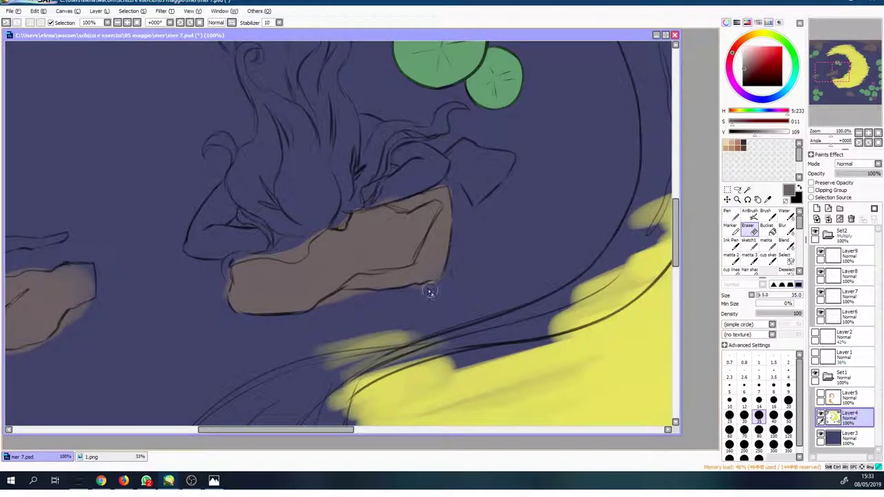
key("n")
left_click_drag(99, 273, 340, 238)
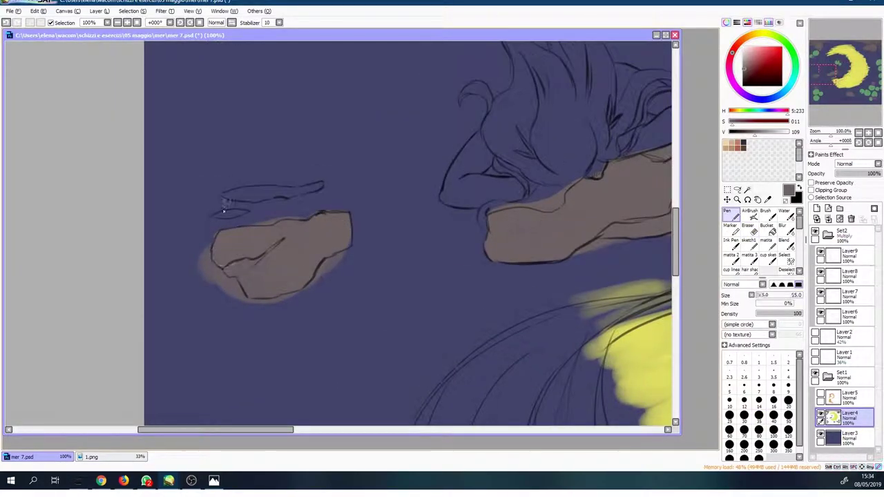
key("e")
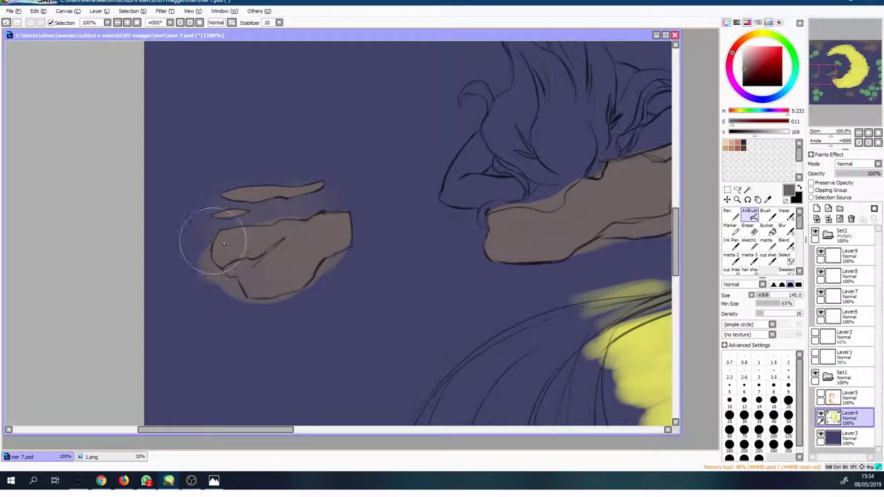
scroll(234, 285, "down", 1)
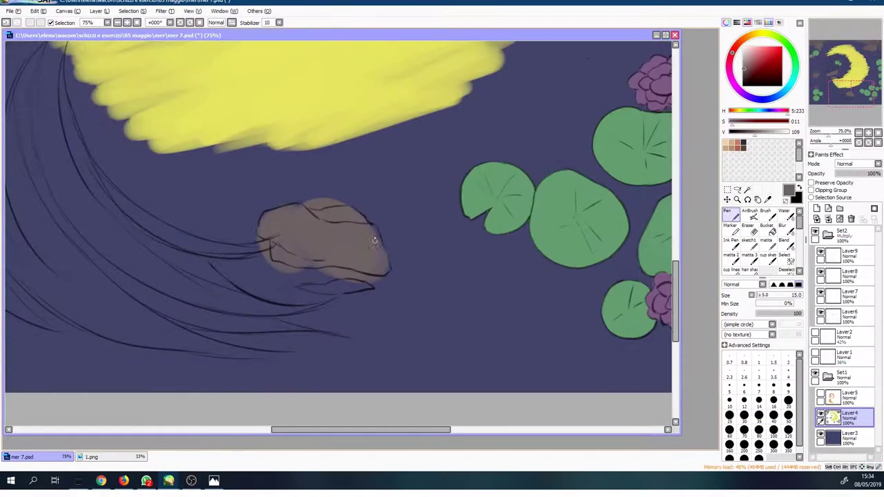
key("n")
left_click_drag(323, 290, 366, 285)
key("e")
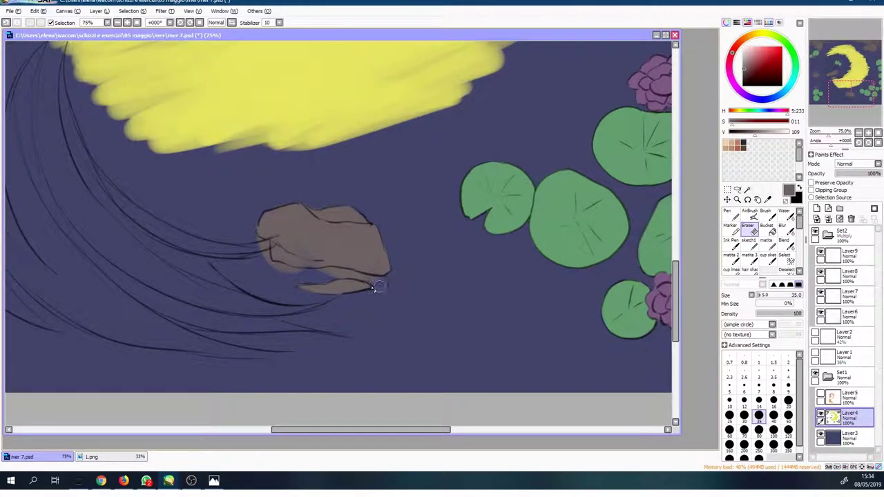
key("n")
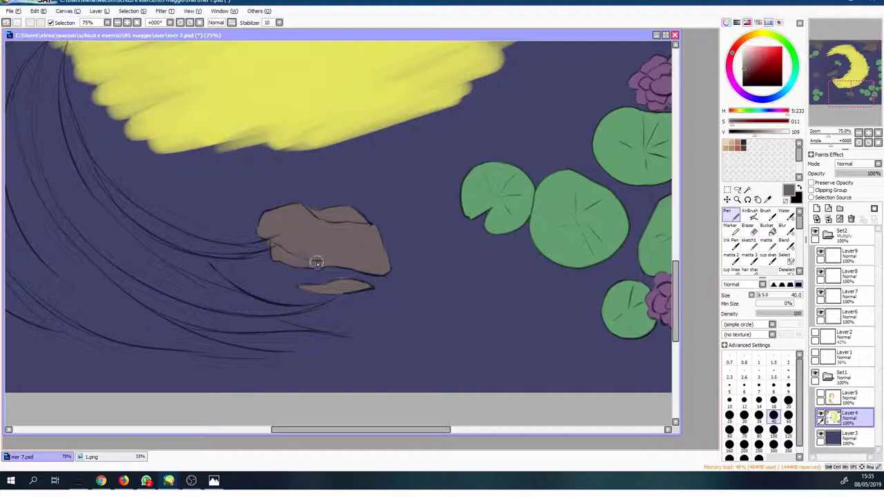
scroll(314, 284, "down", 3)
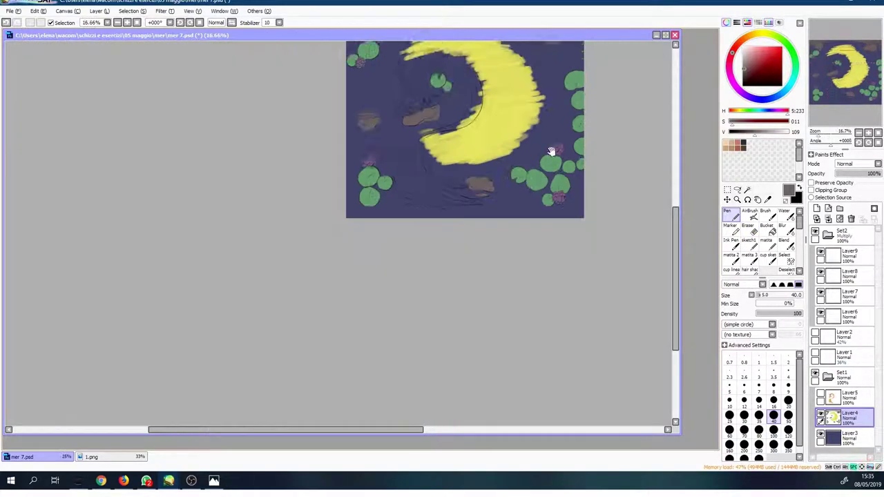
scroll(314, 284, "up", 1)
Step: Lasso the crescent moon and move it onto its own new layer
key("a")
left_click_drag(353, 58, 418, 69)
key("Delete")
key("ctrl+z")
scroll(418, 69, "up", 2)
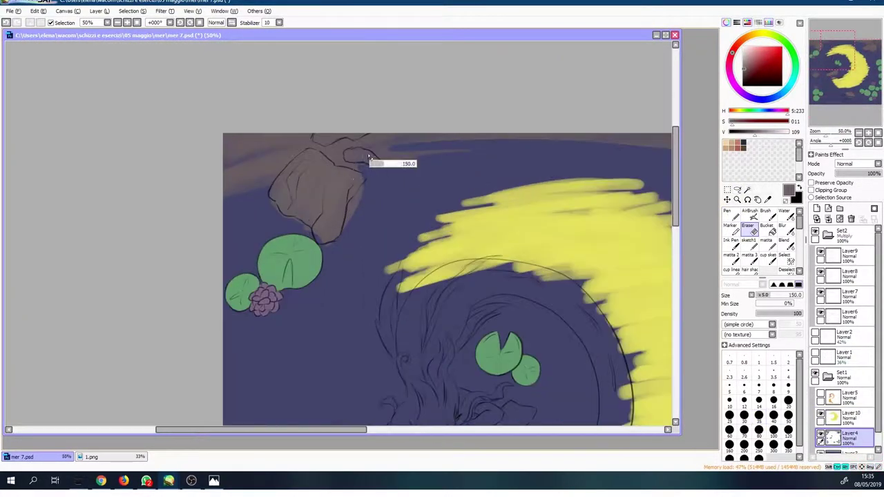
key("e")
scroll(282, 219, "down", 3)
Step: Clear the selection and soften the rock shading with the blending brush
key("a")
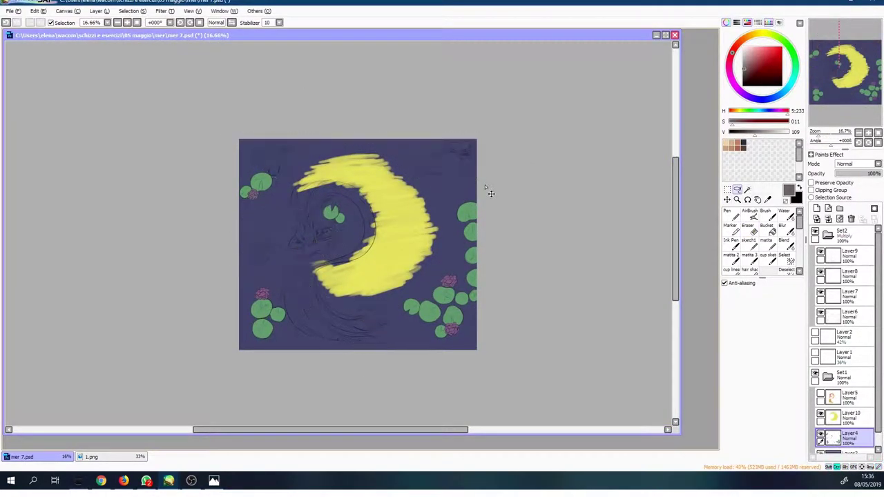
key("e")
scroll(483, 191, "up", 1)
scroll(255, 136, "up", 1)
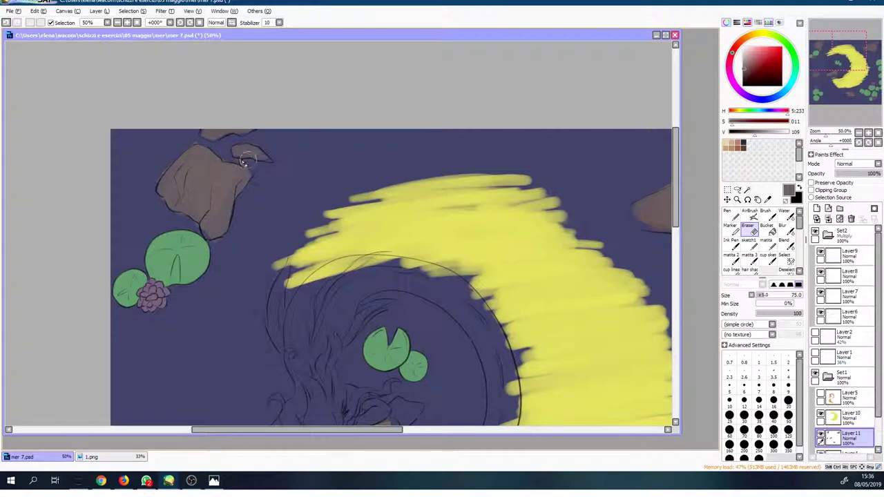
scroll(176, 216, "right", 5)
key("b")
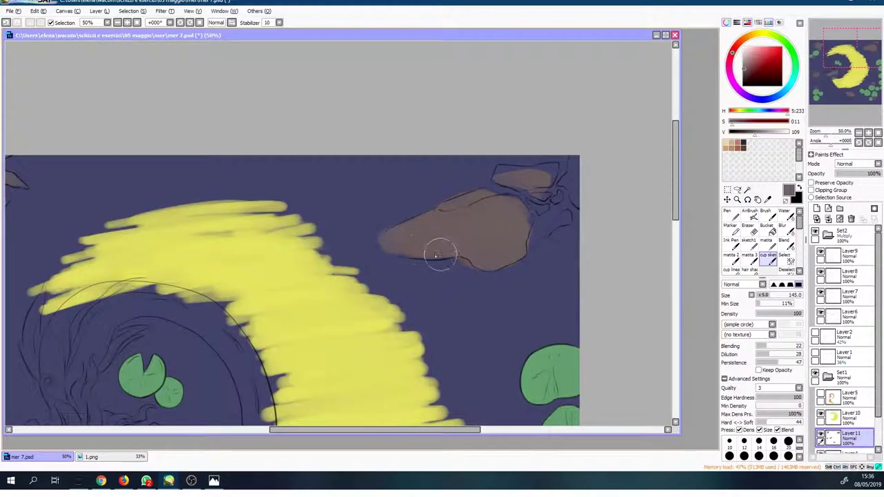
key("n")
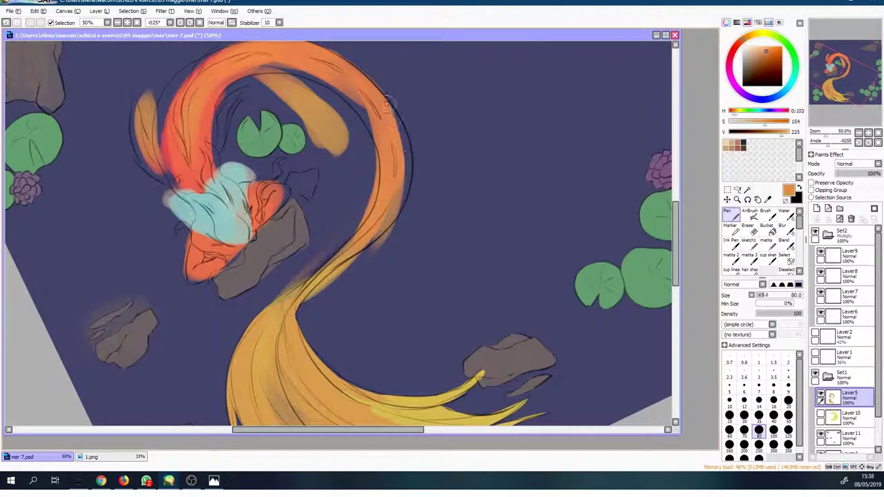
Step: Paint over the orange tail's outline, trim its end, and rotate the canvas
mouse_move(387, 104)
left_mouse_down()
mouse_move(366, 242)
mouse_move(322, 293)
left_mouse_up()
key("e")
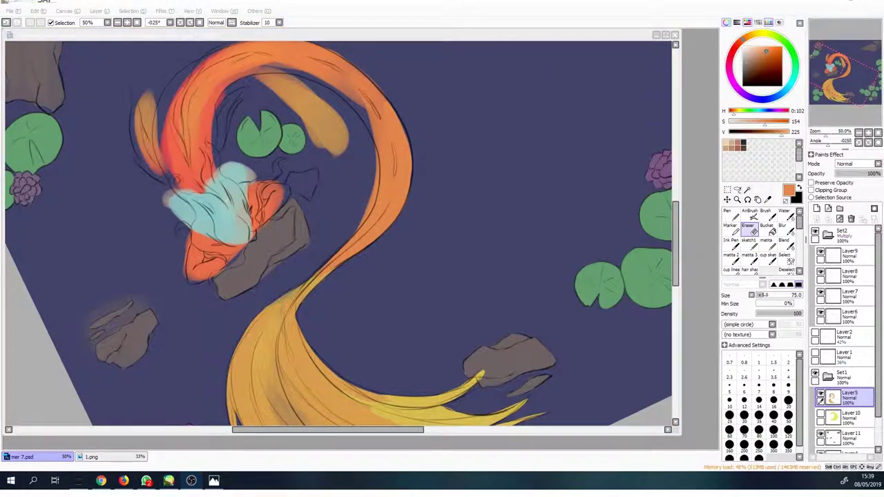
left_click(373, 180)
scroll(349, 238, "up", 2)
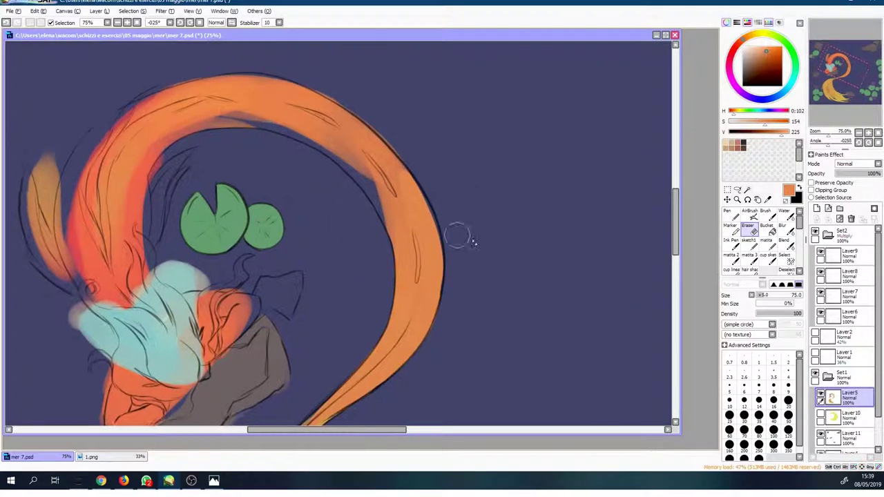
left_click(733, 216)
left_click_drag(431, 214, 353, 193)
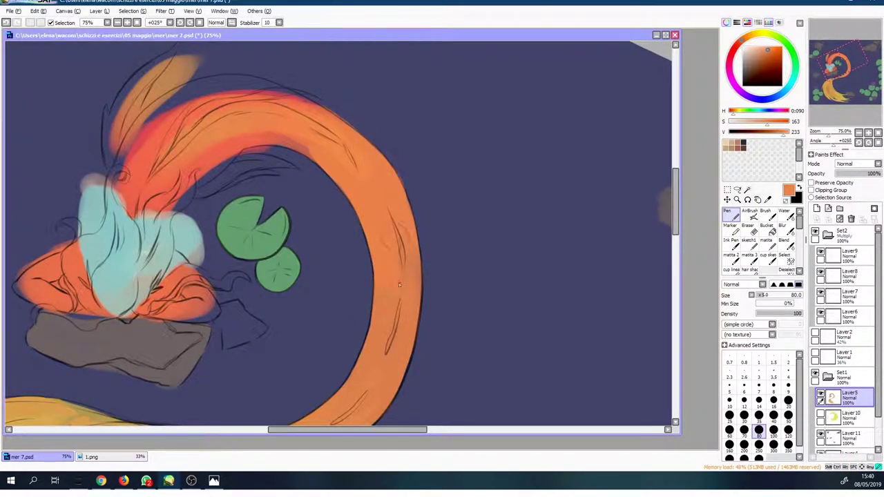
mouse_move(411, 227)
left_mouse_down()
mouse_move(383, 230)
mouse_move(326, 316)
mouse_move(372, 285)
left_mouse_up()
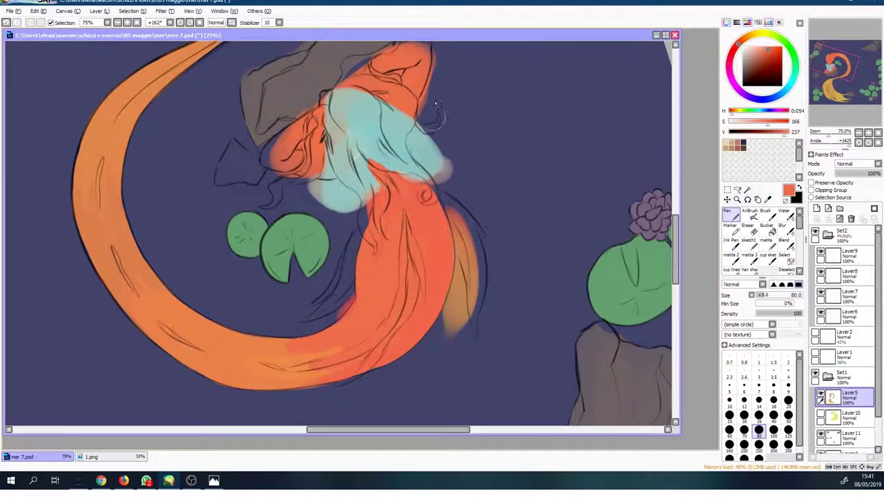
scroll(446, 238, "up", 3)
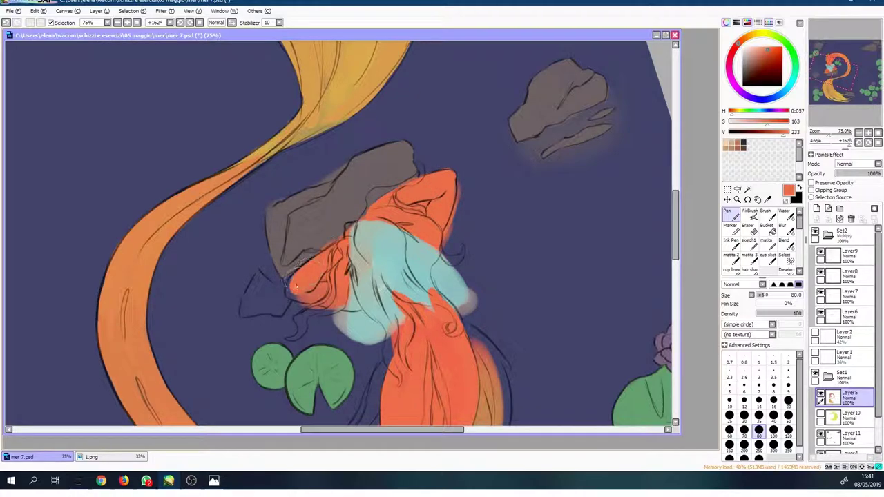
Step: Fill the blue gaps in the mermaid's hair with orange
left_click_drag(296, 287, 345, 296)
key("e")
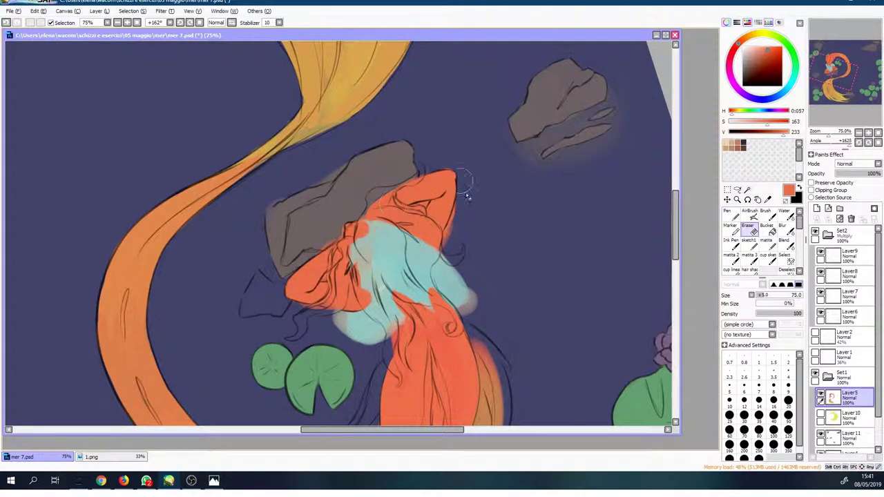
key("Page_Up")
scroll(300, 257, "up", 3)
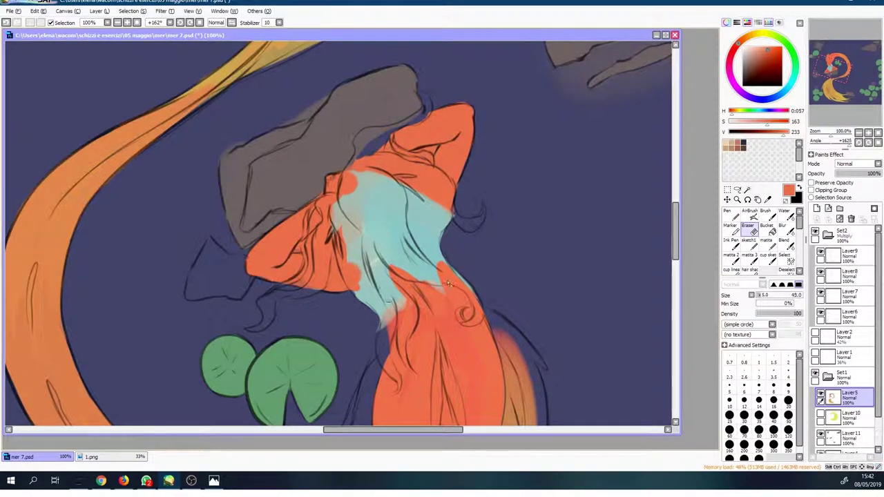
left_click_drag(322, 297, 260, 250)
key("Page_Down")
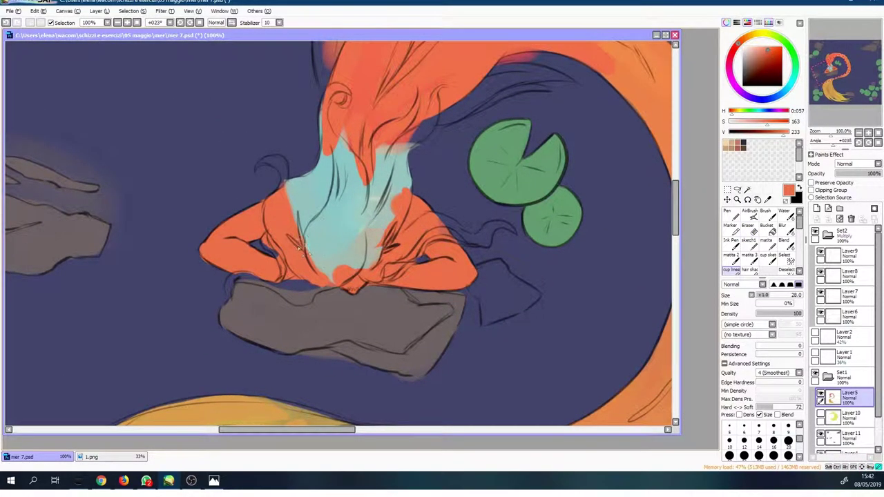
key("Page_Down")
key("Page_Down")
key("Page_Up")
key("n")
Step: Erase the lighter orange stroke on top of the mermaid's head
left_click(252, 209, "alt")
key("Page_Down")
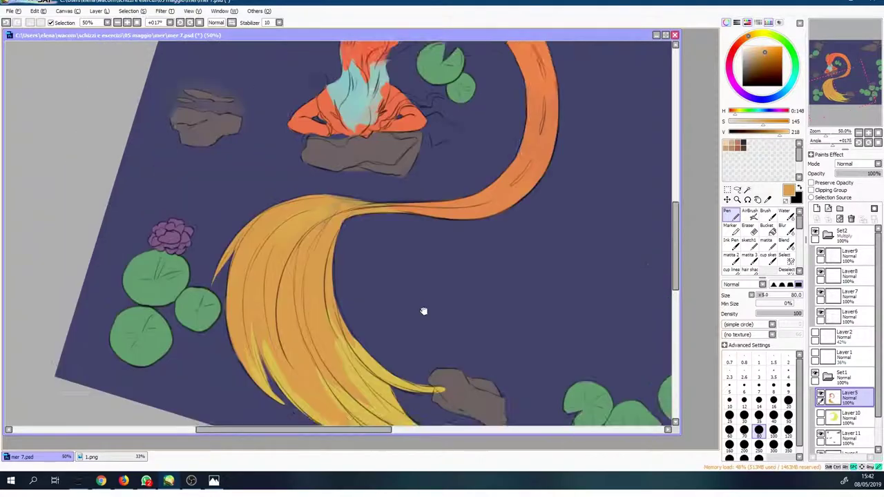
left_click_drag(422, 310, 431, 390)
key("Page_Up")
key("Page_Up")
left_click(385, 211, "alt")
key("c")
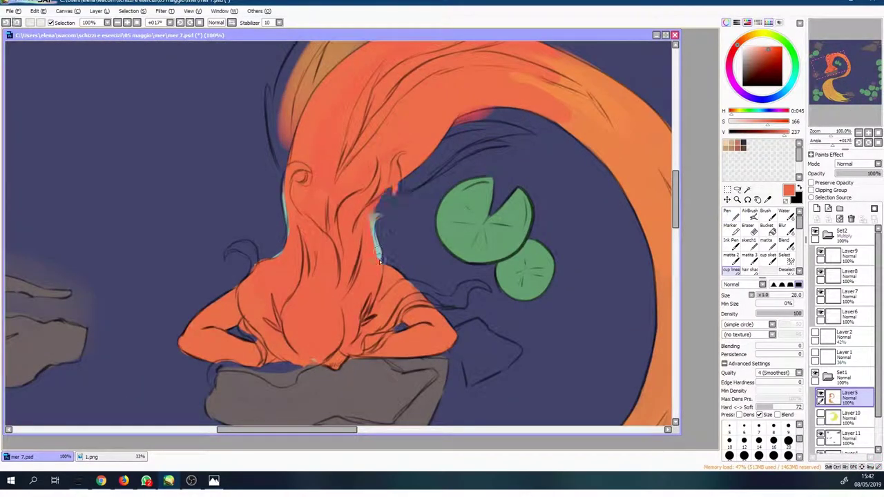
key("e")
key("Page_Down")
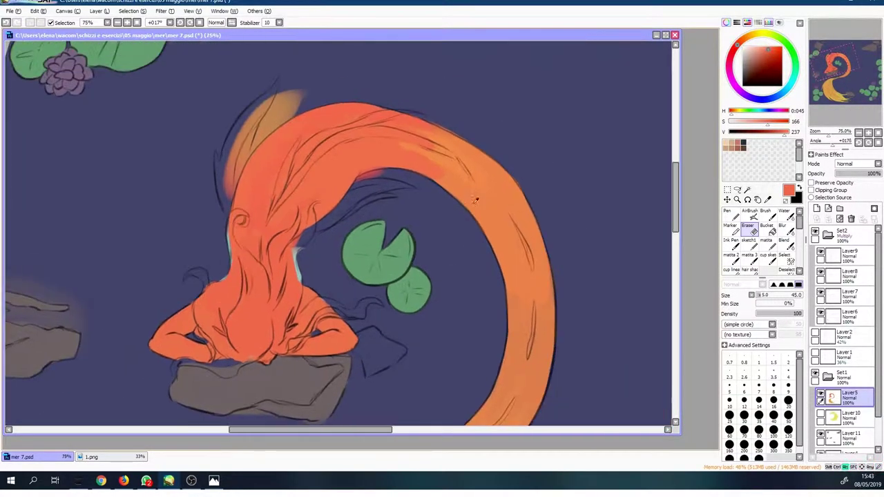
left_click(468, 141, "alt")
mouse_move(302, 84)
left_mouse_down()
mouse_move(242, 160)
mouse_move(254, 143)
left_mouse_up()
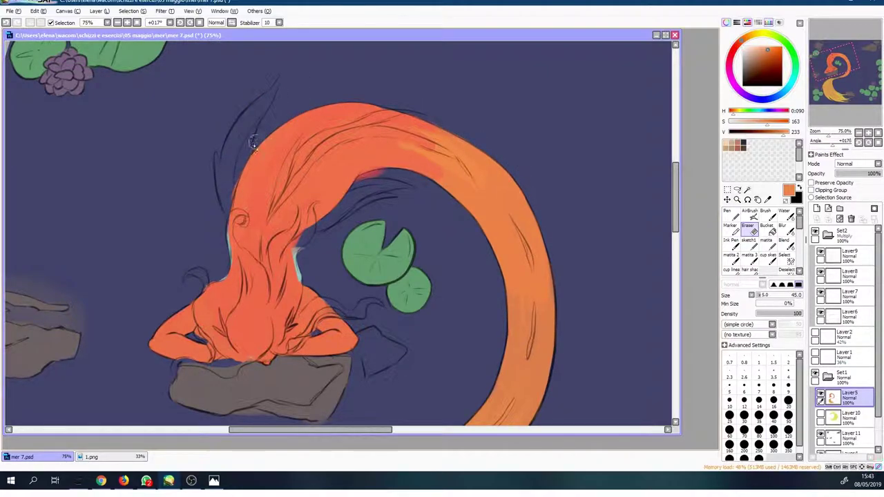
Step: Set up a large yellow airbrush with transparency locked and view the whole painting
key("Page_Down")
key("a")
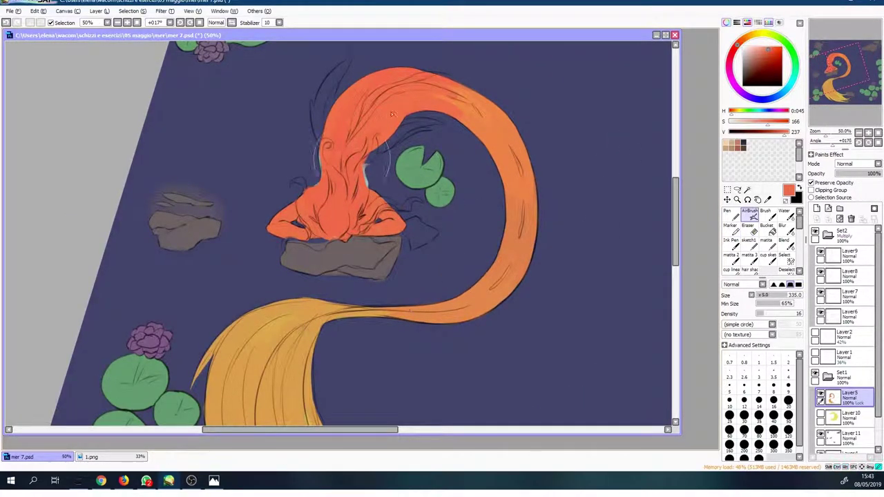
scroll(484, 173, "down", 3)
scroll(449, 247, "up", 2)
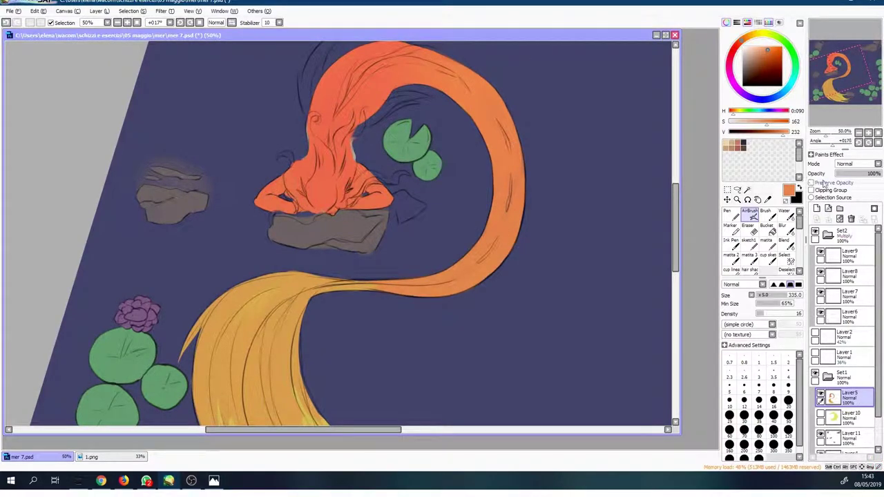
key("n")
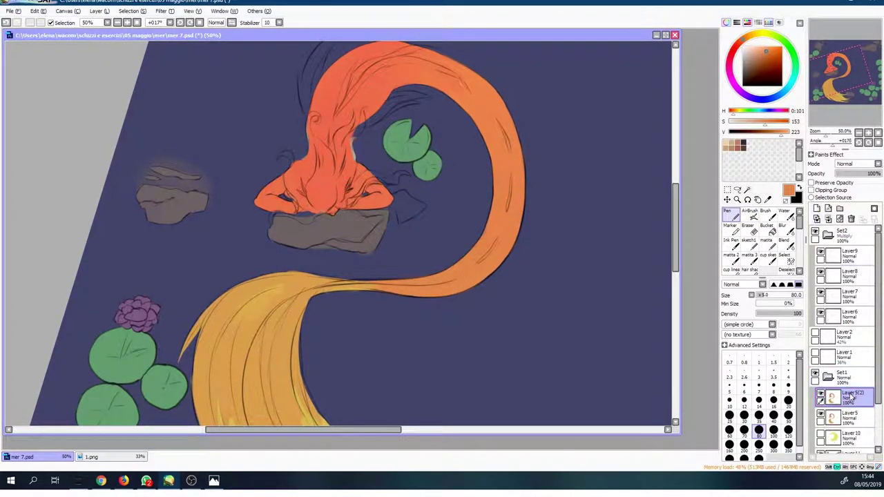
key("a")
key("Page_Down")
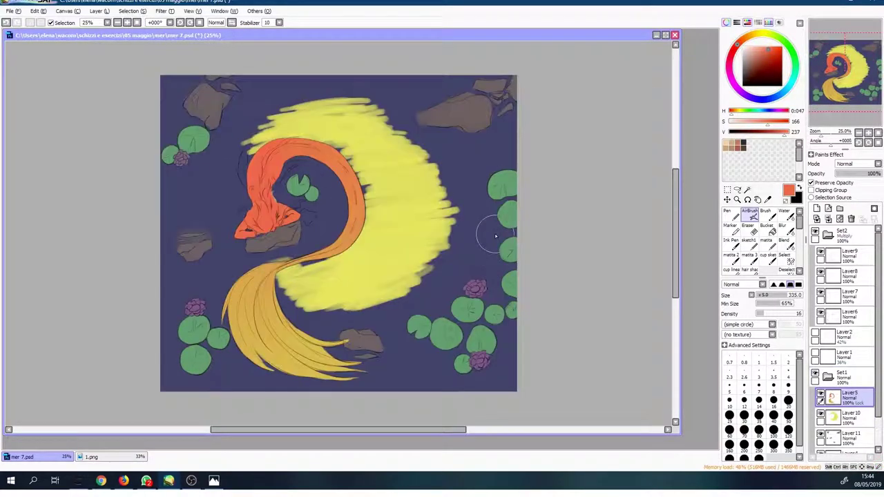
Step: Set the dark Multiply layer to about 23% opacity, then trial a blue hue shift and cancel
left_click_drag(864, 173, 848, 174)
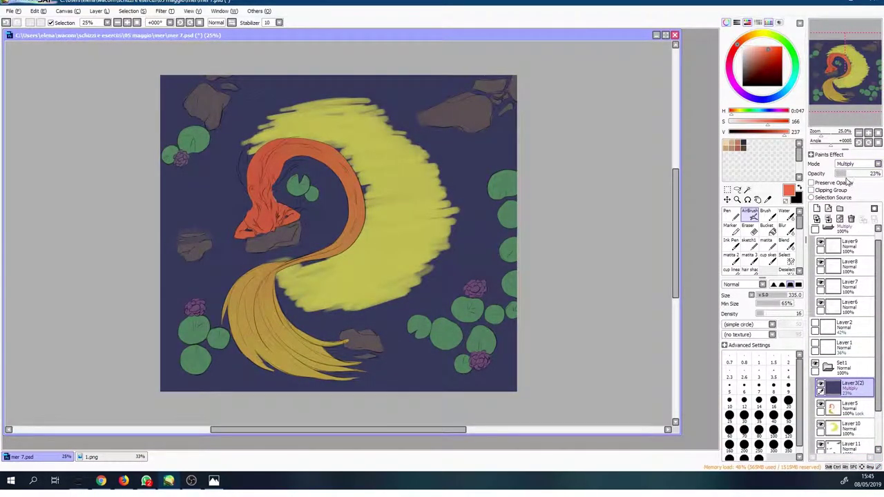
key("ctrl+u")
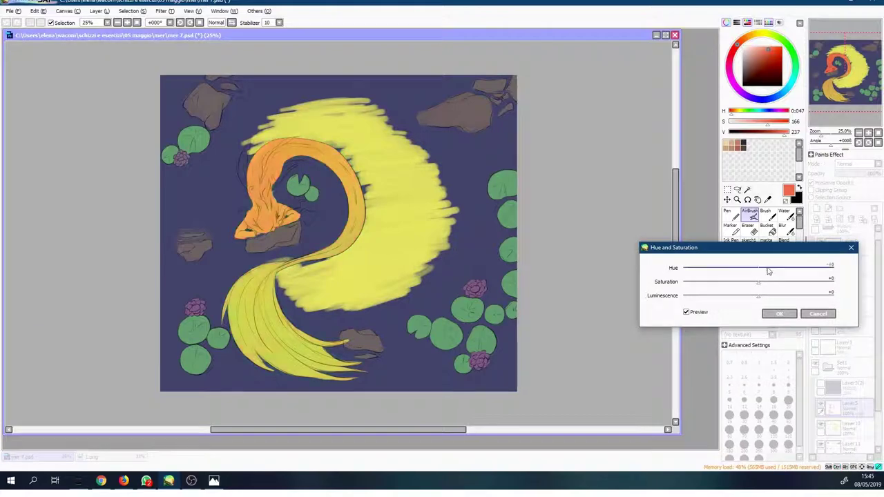
mouse_move(768, 270)
left_mouse_down()
mouse_move(689, 284)
mouse_move(727, 282)
left_mouse_up()
left_click_drag(758, 295, 755, 299)
left_click(818, 314)
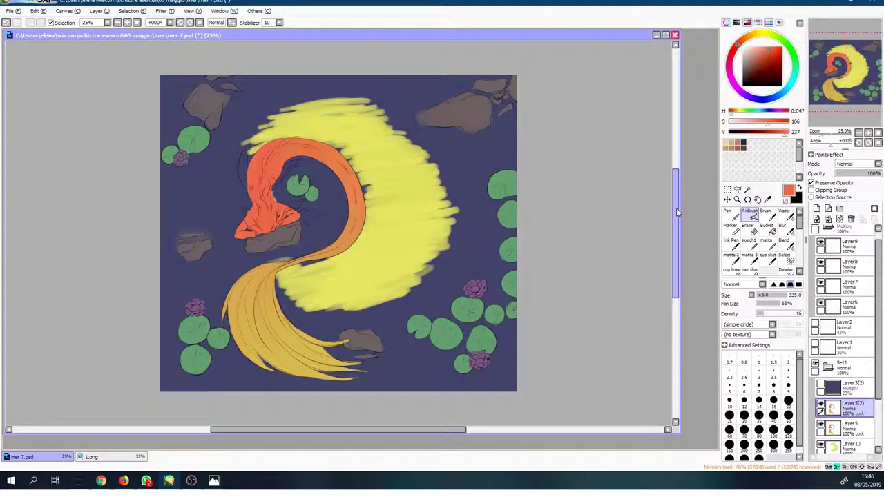
Step: Shift the hair and tail hue to purple, then add a new layer above
key("ctrl+u")
mouse_move(759, 268)
left_mouse_down()
mouse_move(710, 268)
mouse_move(733, 284)
left_mouse_up()
left_click(779, 314)
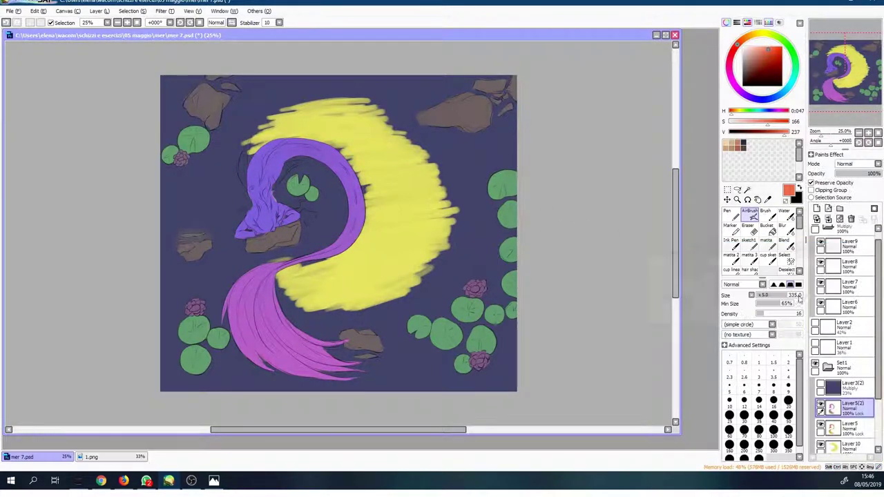
left_click(856, 409)
Step: Draw pink fin strands beside the head, near the hair and along the tail
scroll(297, 187, "up", 5)
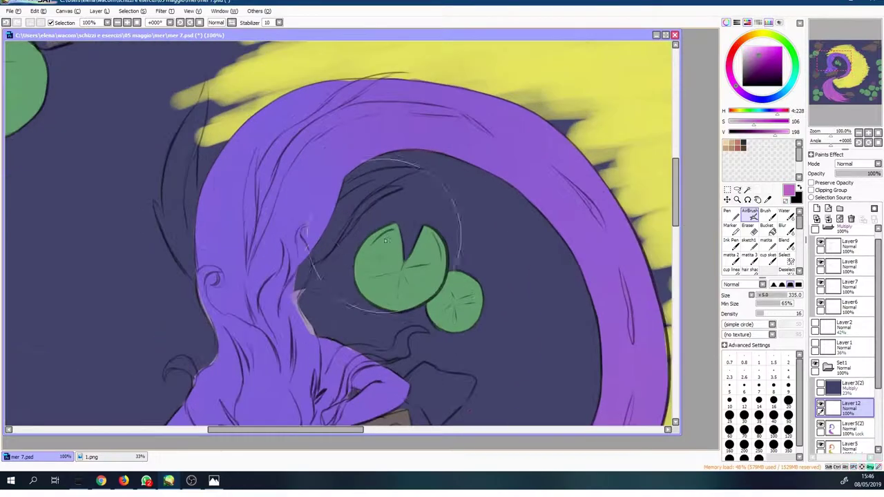
left_click(735, 216)
left_click_drag(237, 133, 204, 228)
mouse_move(187, 263)
left_mouse_down()
mouse_move(224, 235)
mouse_move(221, 304)
left_mouse_up()
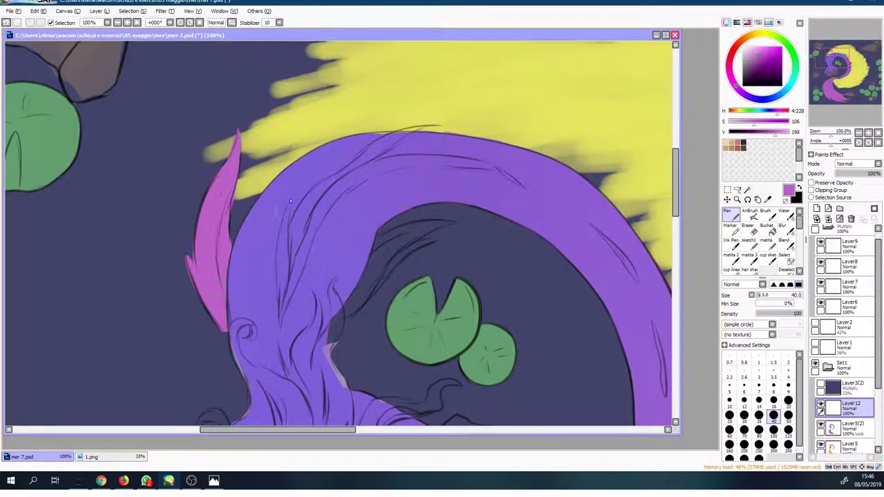
mouse_move(289, 198)
left_mouse_down()
mouse_move(398, 154)
mouse_move(397, 235)
left_mouse_up()
left_click_drag(407, 166, 403, 282)
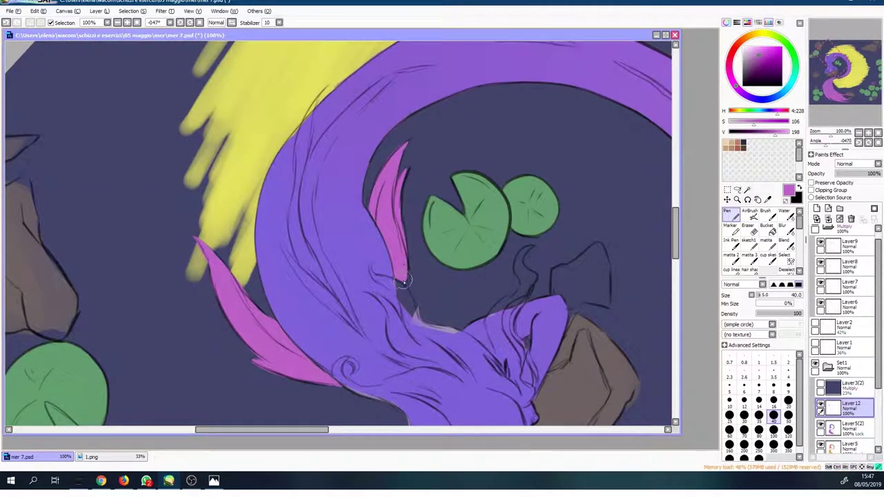
left_click_drag(290, 201, 349, 318)
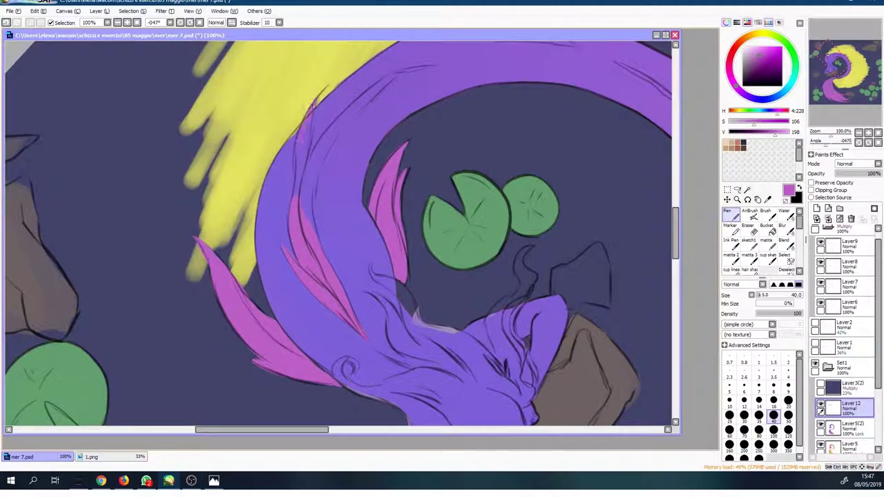
left_click_drag(318, 94, 299, 155)
mouse_move(420, 67)
left_mouse_down()
mouse_move(429, 147)
mouse_move(318, 295)
left_mouse_up()
left_click_drag(487, 290, 264, 194)
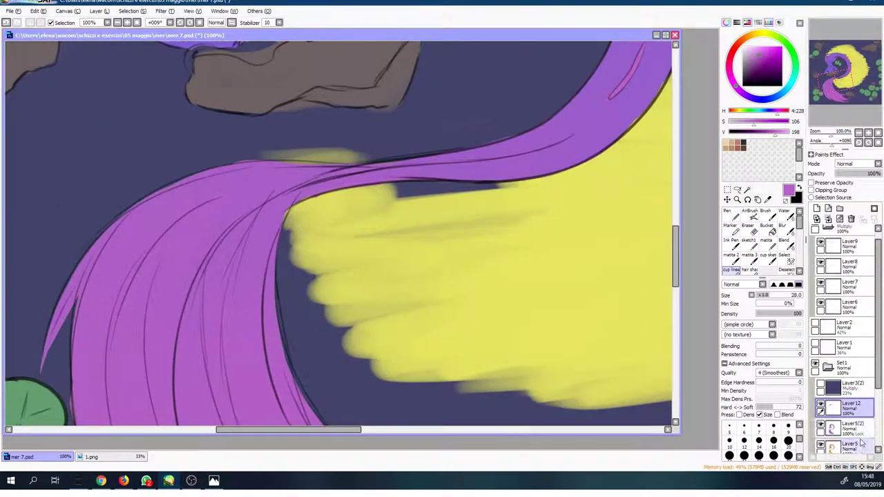
Step: Erase stray tail edges on the recoloured figure layer
left_click(855, 427)
key("e")
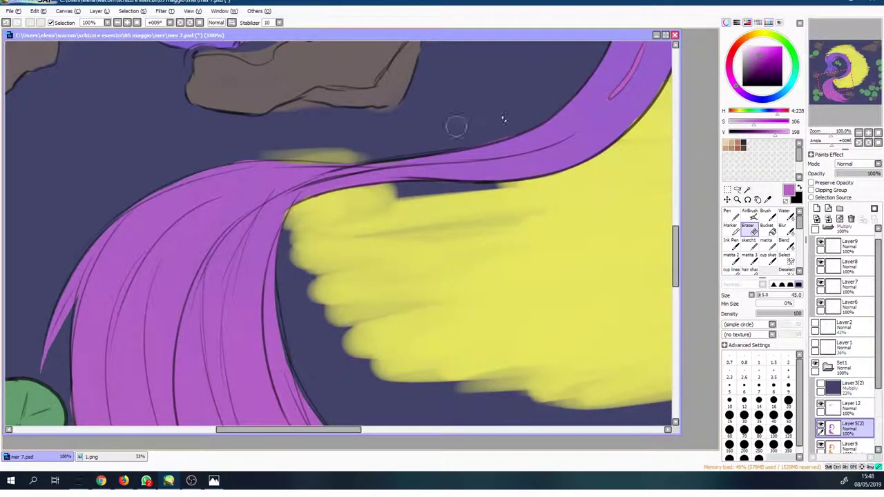
scroll(205, 297, "down", 3)
scroll(253, 230, "down", 3)
left_click_drag(253, 231, 156, 238)
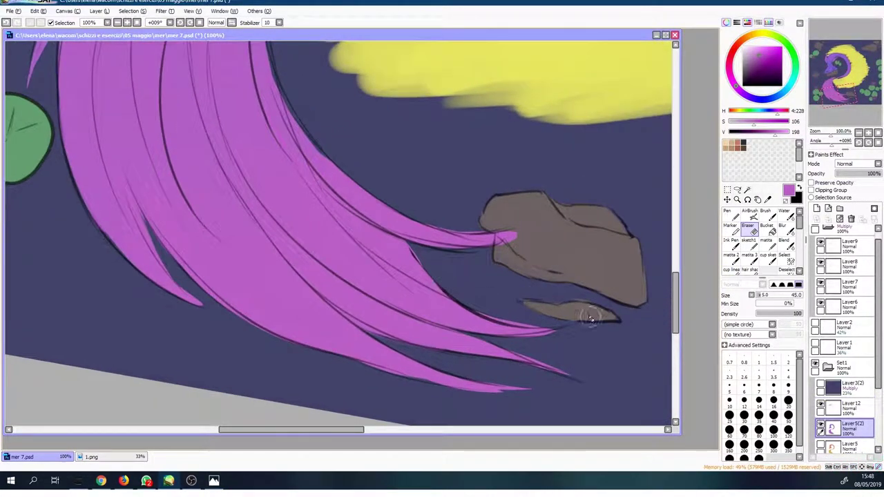
key("b")
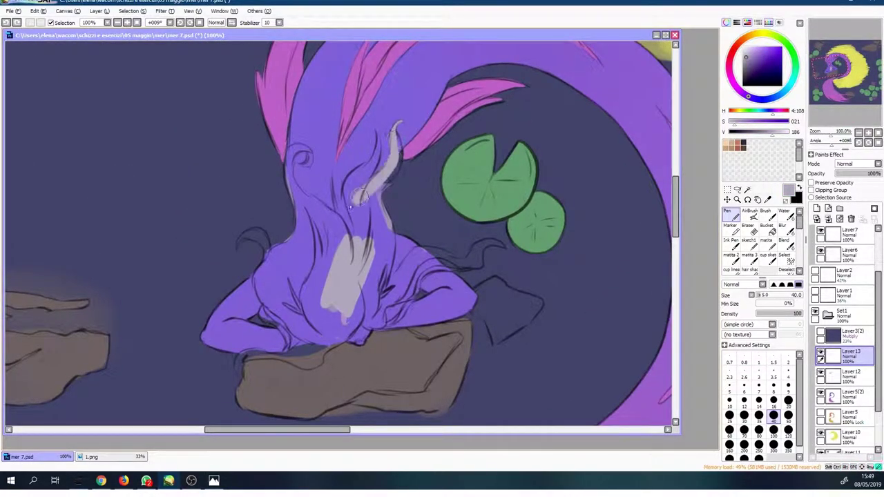
Step: Paint pale grey hair strands down the head, the swirl curl and the back
left_click_drag(394, 138, 384, 223)
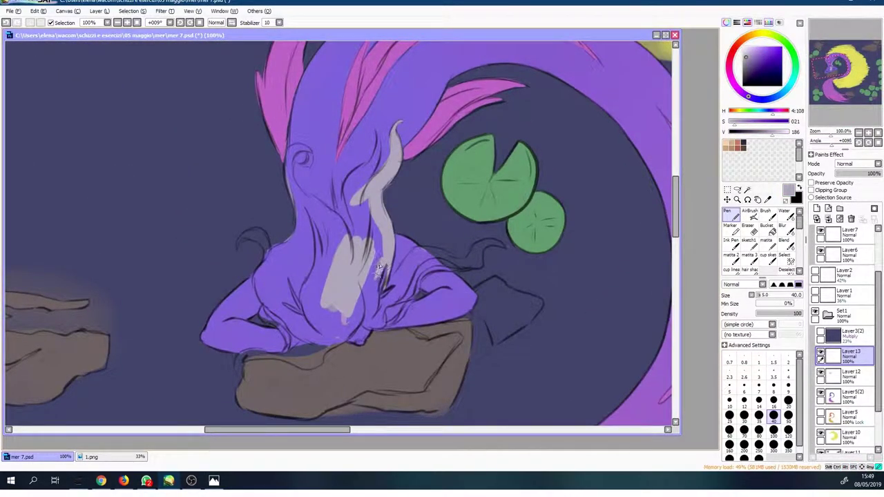
mouse_move(379, 269)
left_mouse_down()
mouse_move(383, 138)
mouse_move(367, 238)
left_mouse_up()
left_click_drag(296, 153, 261, 276)
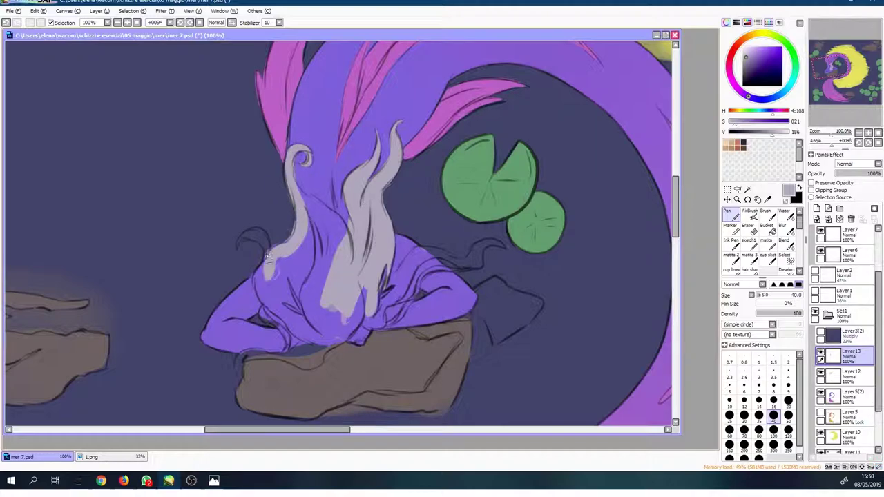
left_click_drag(273, 228, 234, 255)
left_click_drag(263, 219, 318, 297)
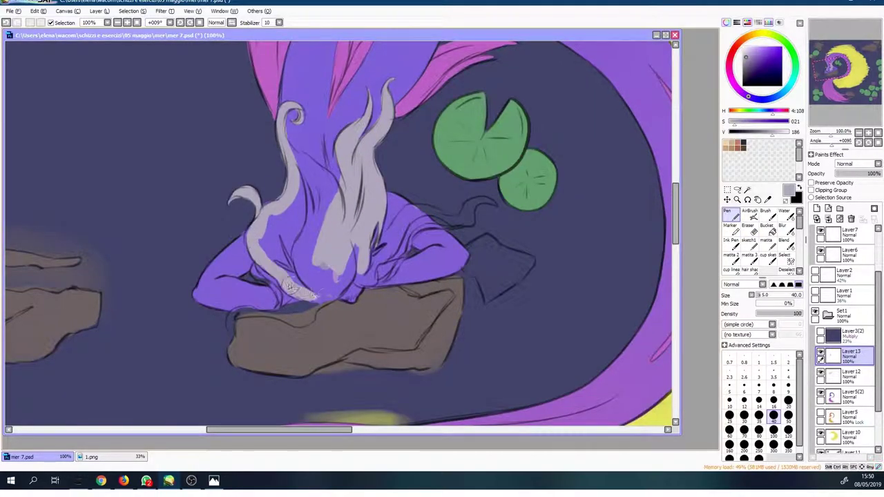
mouse_move(345, 235)
left_mouse_down()
mouse_move(306, 269)
mouse_move(318, 159)
mouse_move(325, 197)
left_mouse_up()
key("b")
left_click_drag(293, 142, 307, 155)
left_click_drag(290, 121, 304, 117)
Step: Extend the grey hair over the rock's edge, curving right, and brighten its middle
key("n")
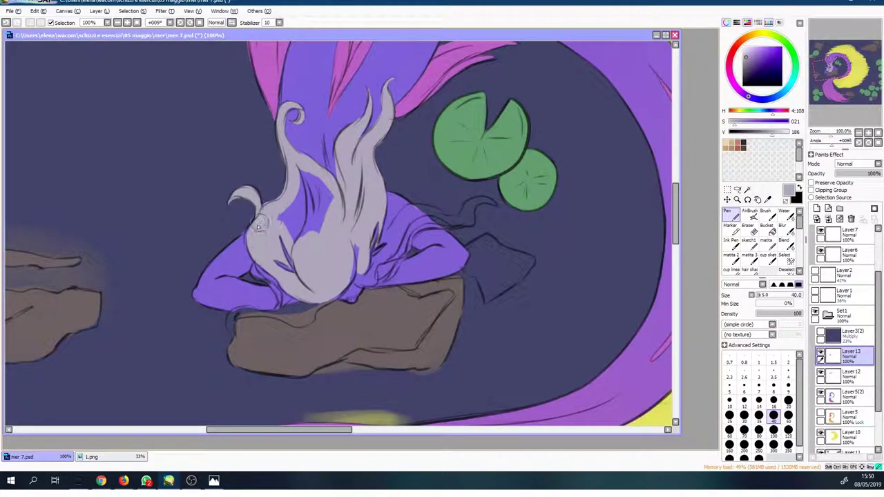
left_click_drag(332, 295, 245, 314)
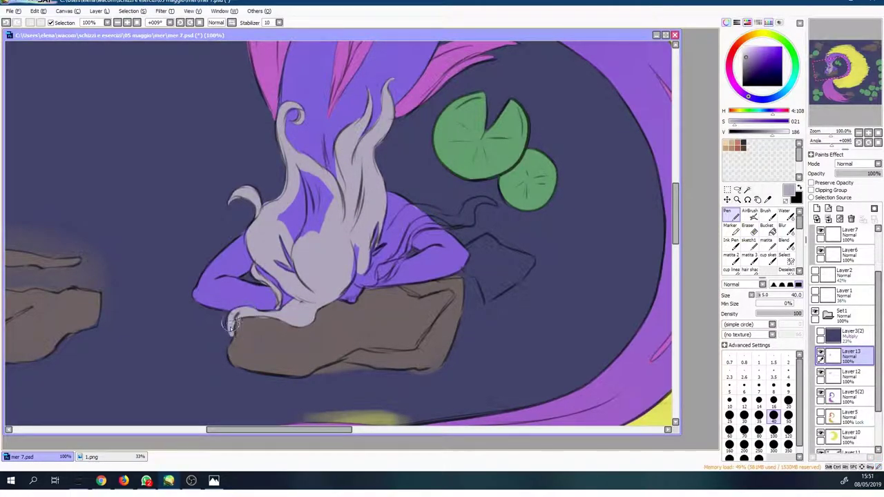
key("b")
left_click_drag(305, 311, 321, 277)
key("n")
mouse_move(349, 290)
left_mouse_down()
mouse_move(369, 246)
mouse_move(401, 241)
mouse_move(431, 215)
mouse_move(493, 204)
left_mouse_up()
left_click_drag(332, 173, 291, 235)
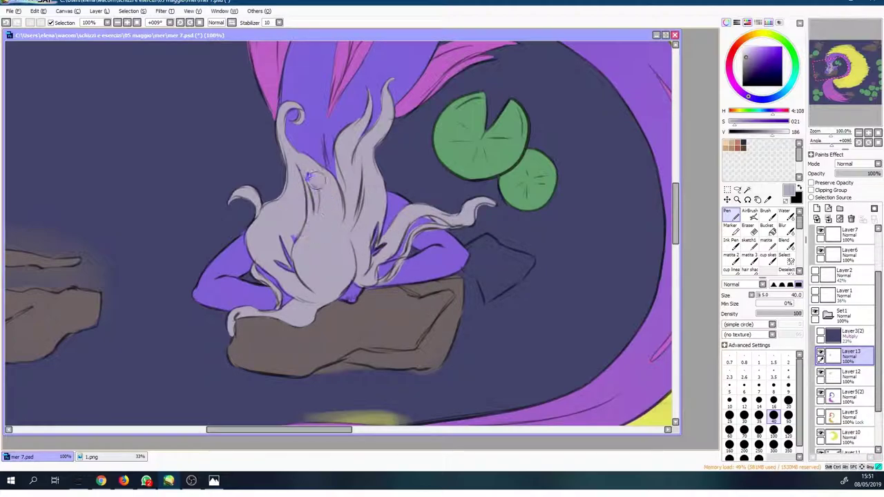
key("b")
key("e")
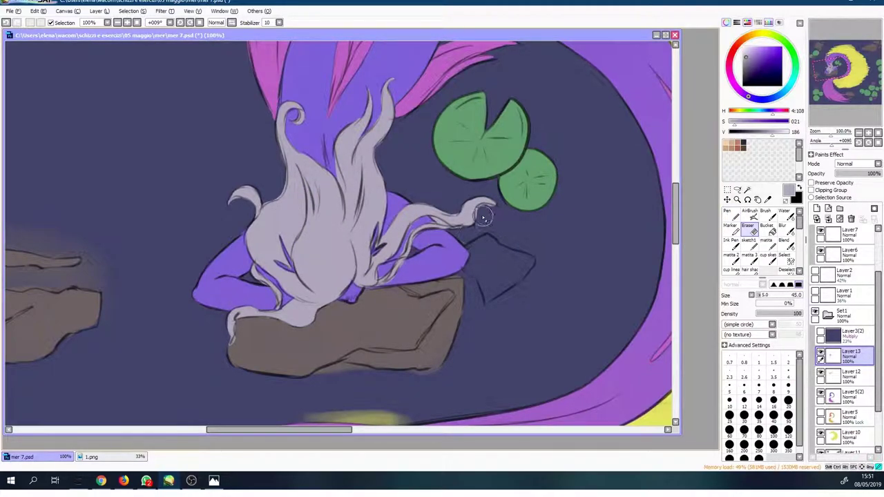
scroll(538, 343, "down", 5)
Step: Brighten the hair via Hue and Saturation, then erase the stray rock tip
key("ctrl+u")
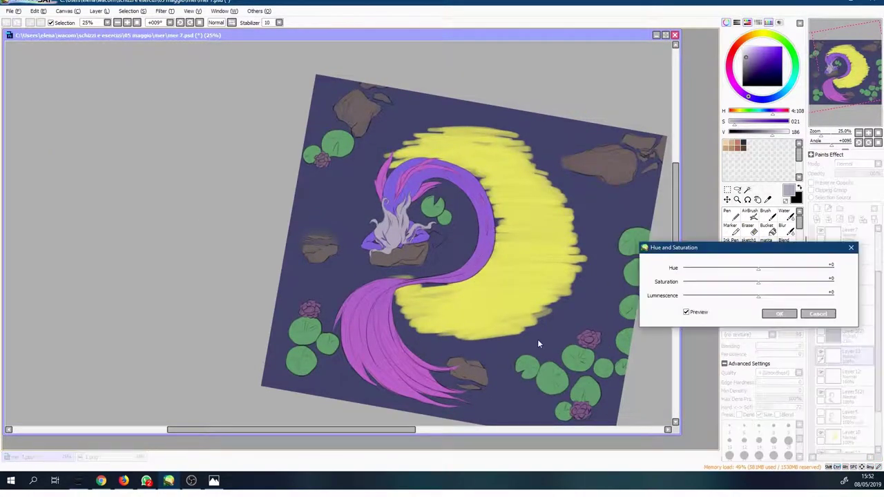
left_click_drag(759, 296, 773, 297)
left_click(779, 314)
scroll(442, 228, "up", 5)
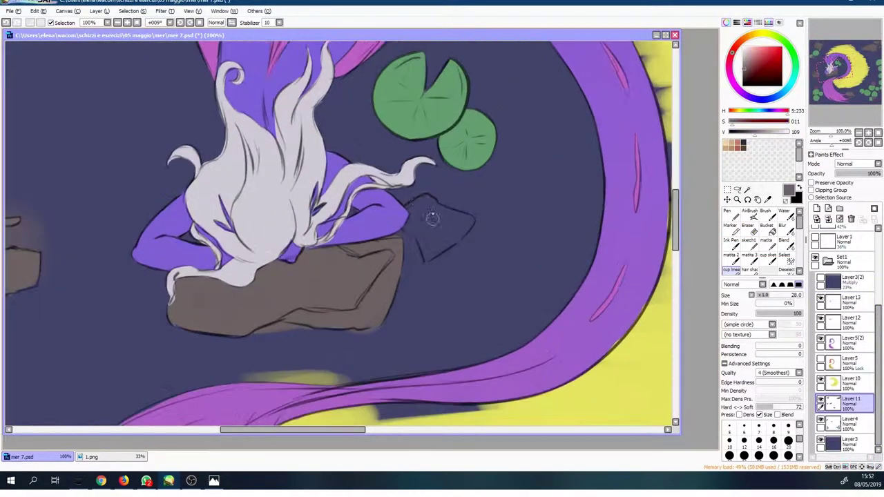
key("e")
left_click_drag(467, 211, 476, 228)
scroll(477, 221, "down", 5)
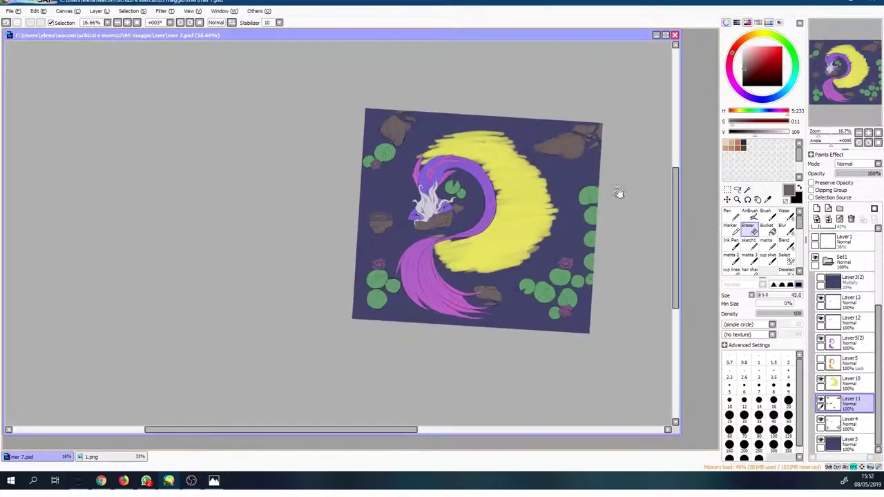
Step: Group the mermaid's layers into folder Set3 and select Layer3(2)
left_click_drag(862, 259, 860, 299)
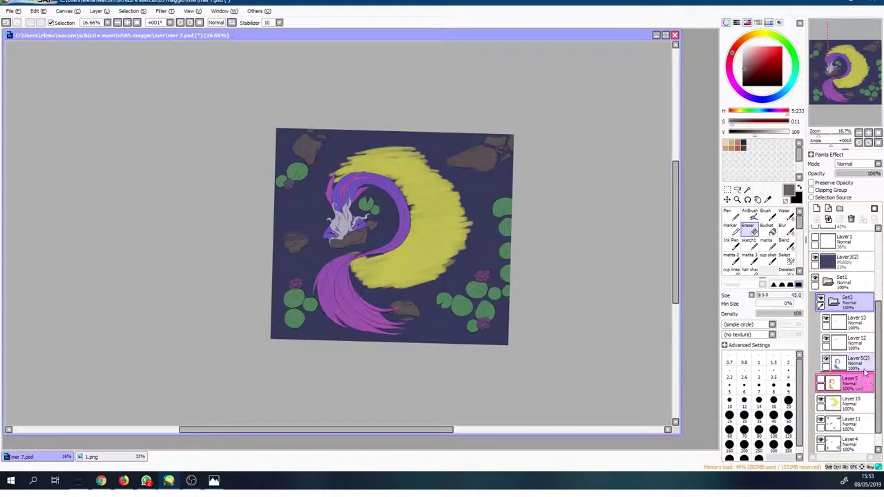
left_click(849, 283)
scroll(429, 178, "up", 1)
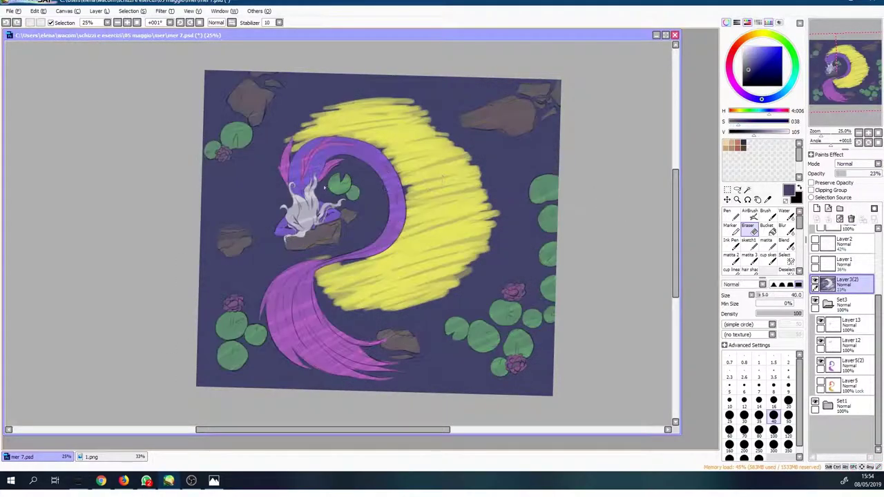
scroll(345, 143, "up", 1)
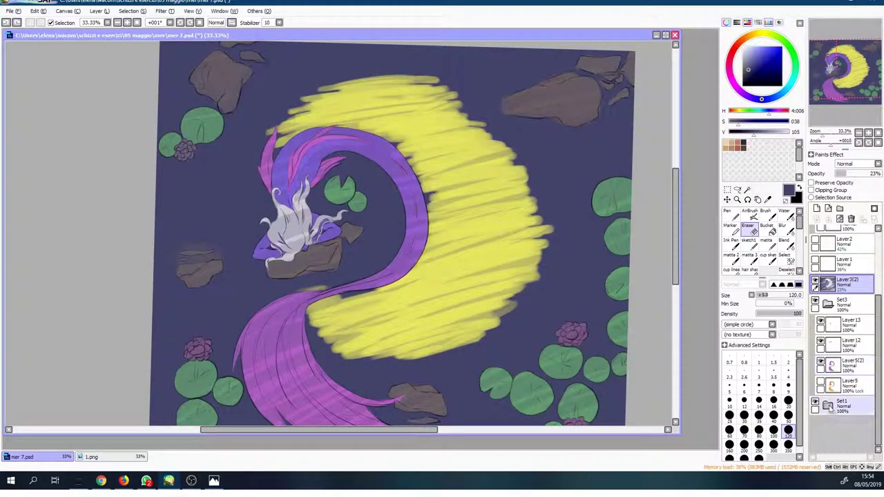
Step: Try colour and shape selections on the lily pads and mermaid, then clear them
key("w")
left_click(596, 323)
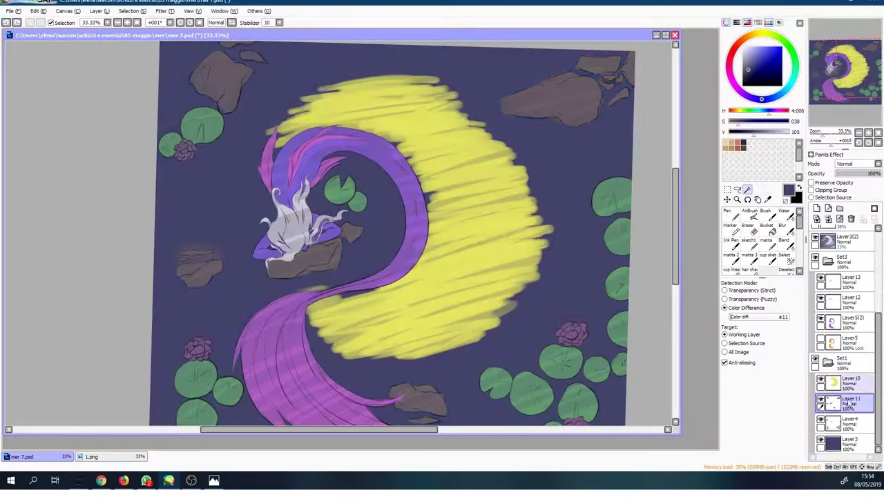
left_click(128, 11)
left_click(142, 26)
key("n")
scroll(663, 217, "down", 1)
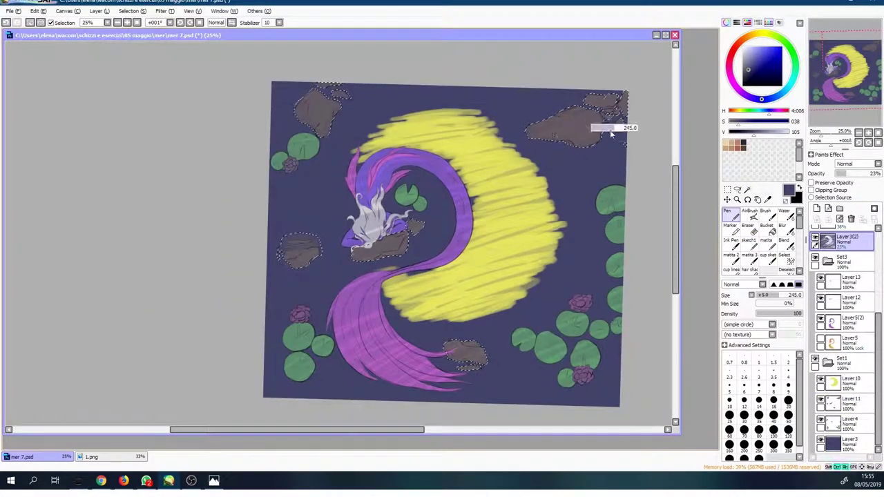
key("ctrl+d")
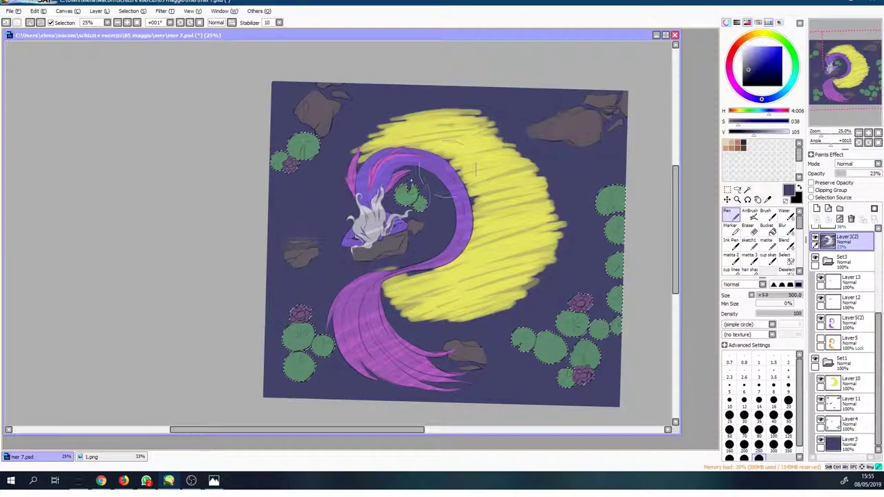
left_click(851, 322)
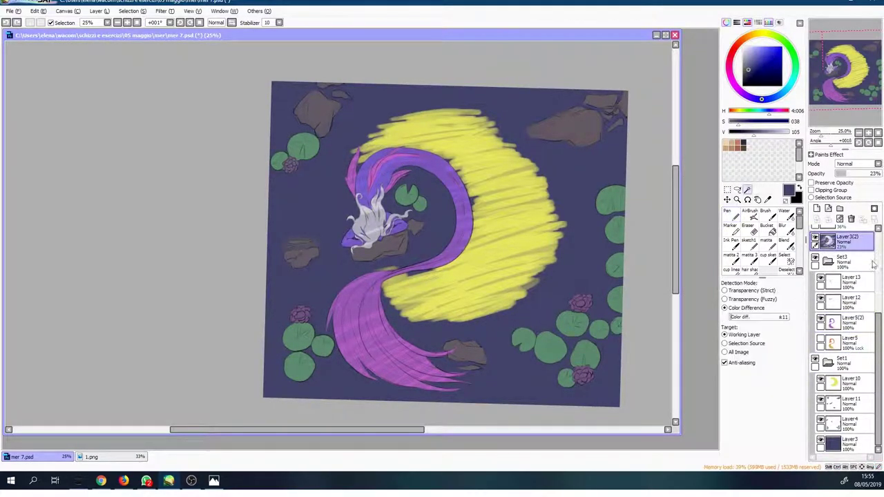
left_click(128, 11)
left_click(142, 26)
Step: Cycle between the moon's Layer 10, Layer 12 and Layer3(2)
left_click(851, 383)
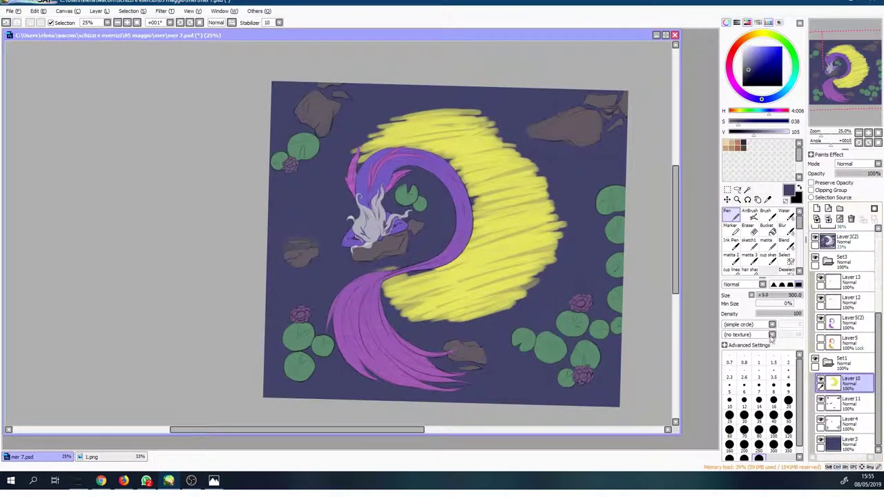
key("ctrl+d")
left_click(851, 302)
key("w")
key("n")
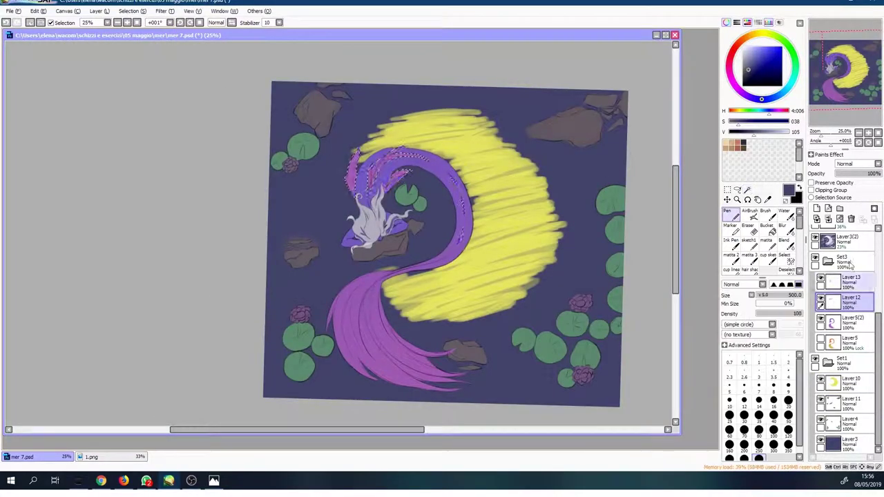
left_click(851, 240)
scroll(410, 340, "up", 5)
scroll(598, 218, "down", 6)
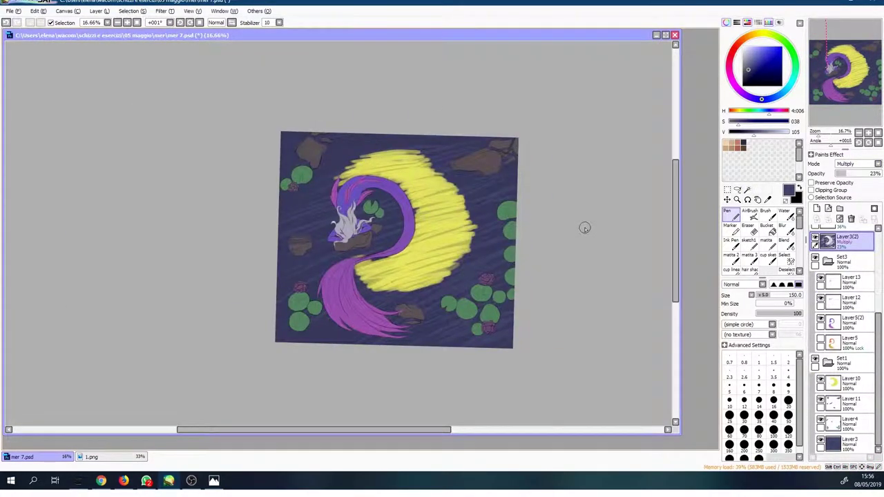
Step: Shift the moon's hue to pale blue, then move and slightly resize it
left_click_drag(758, 270, 821, 274)
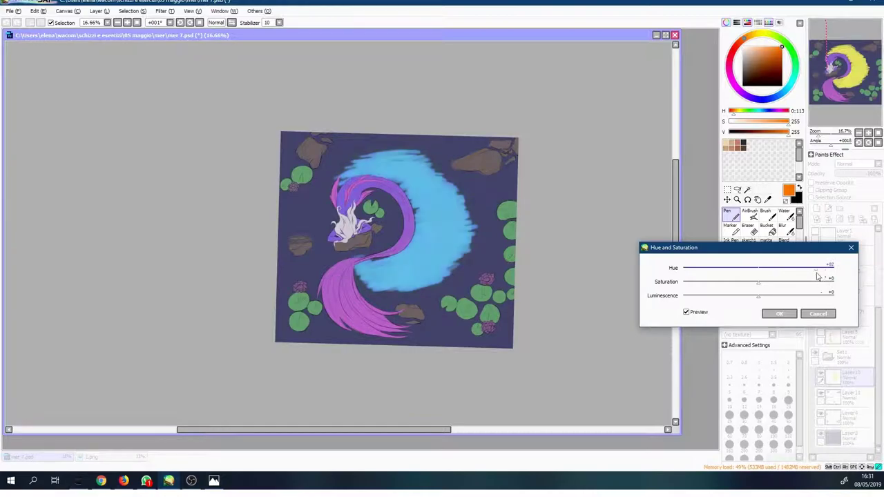
left_click_drag(759, 295, 774, 298)
left_click(780, 314)
key("ctrl+t")
left_click_drag(445, 278, 464, 262)
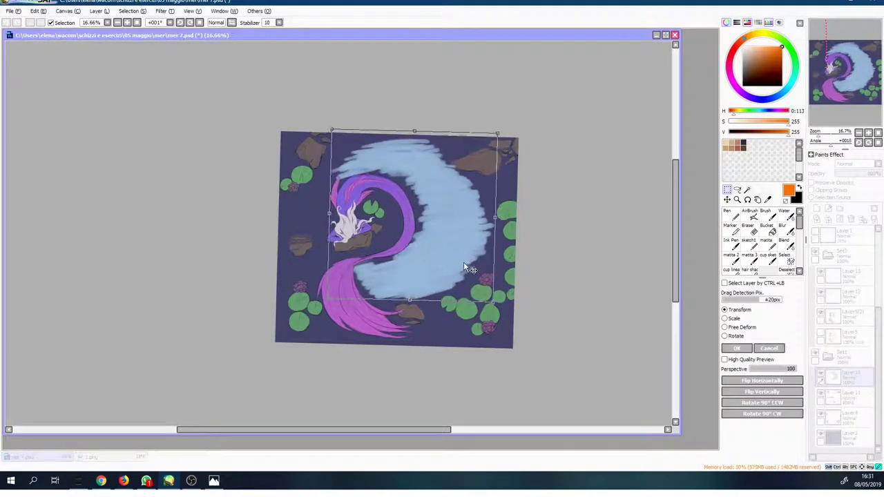
key("Return")
left_click(850, 417)
Step: Paint dark green veins on the first and top lily pads with the sketching brush
scroll(522, 203, "up", 5)
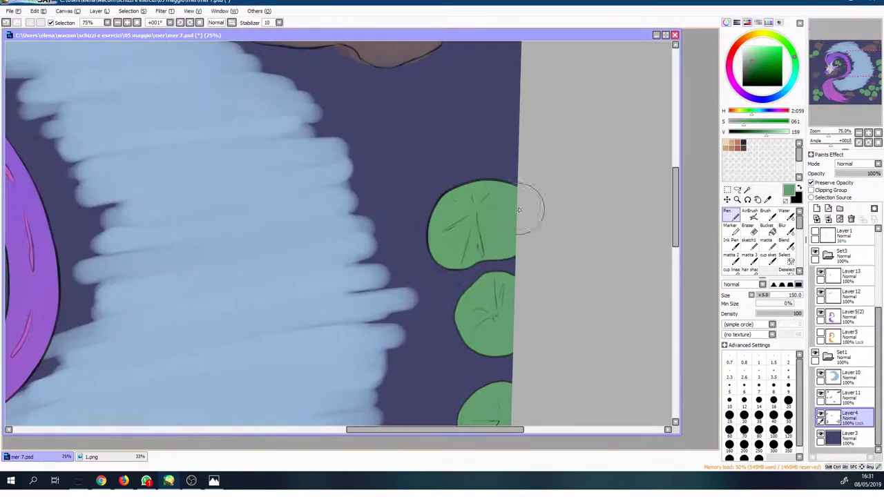
left_click(769, 257)
left_click(751, 71)
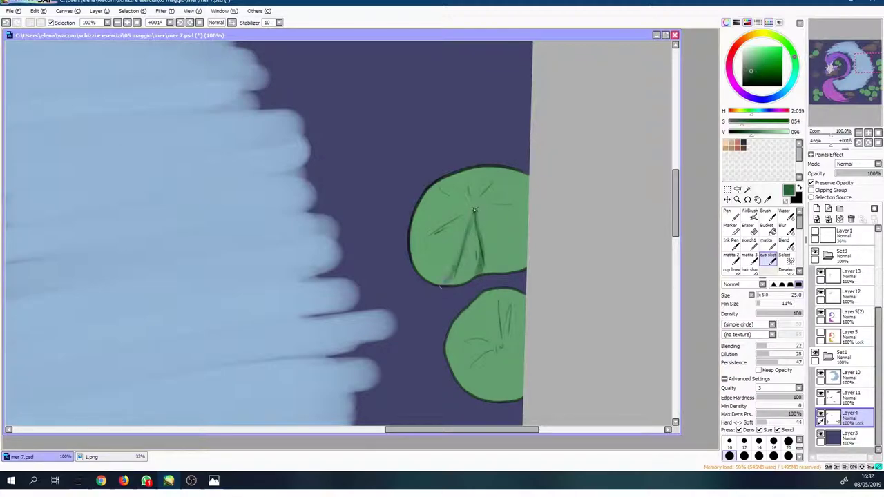
scroll(465, 203, "down", 2)
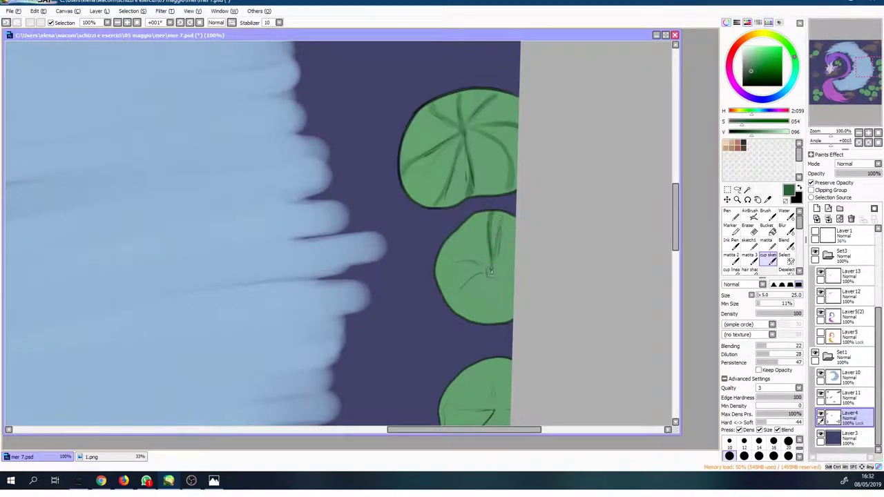
left_click_drag(491, 290, 489, 264)
scroll(490, 264, "down", 4)
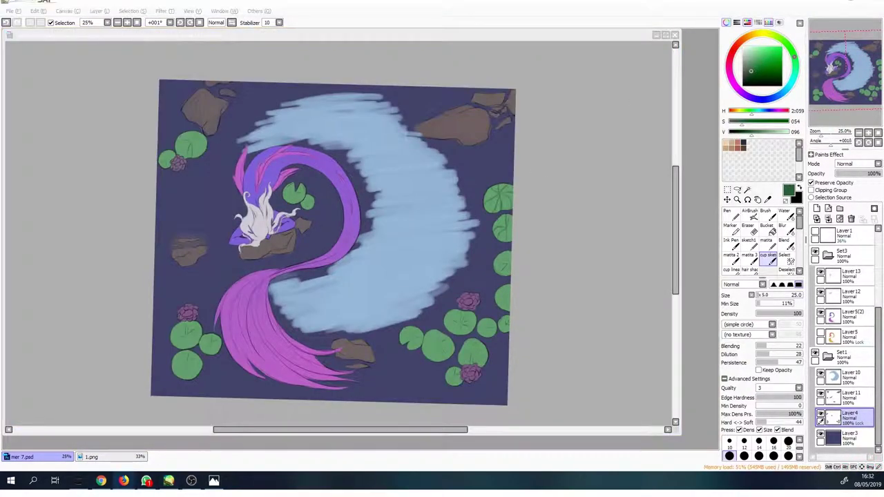
scroll(519, 292, "up", 3)
left_click_drag(500, 225, 495, 183)
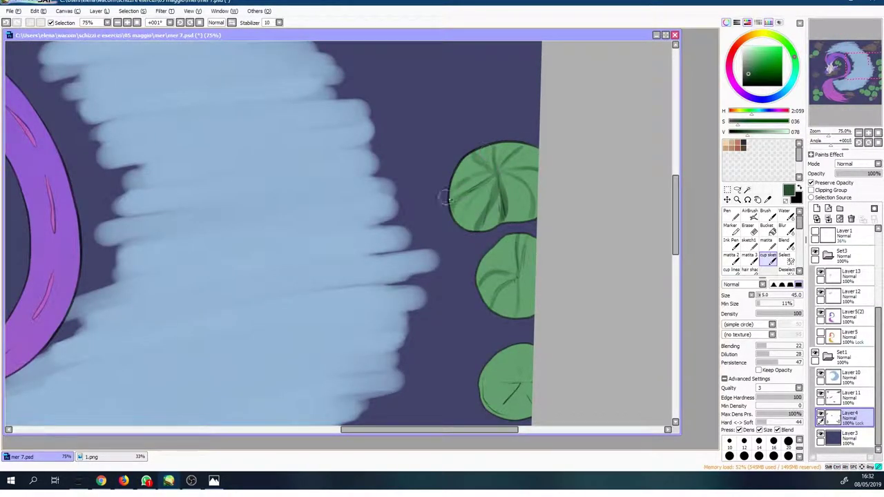
scroll(503, 266, "down", 3)
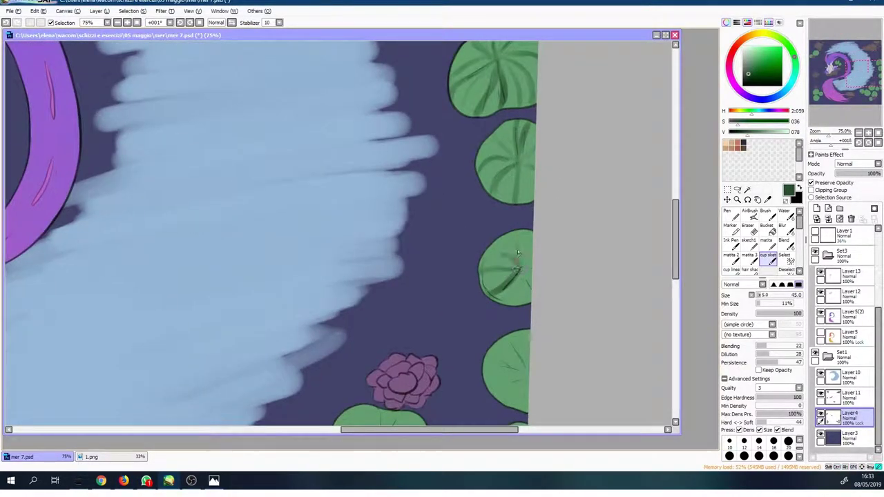
scroll(525, 201, "down", 3)
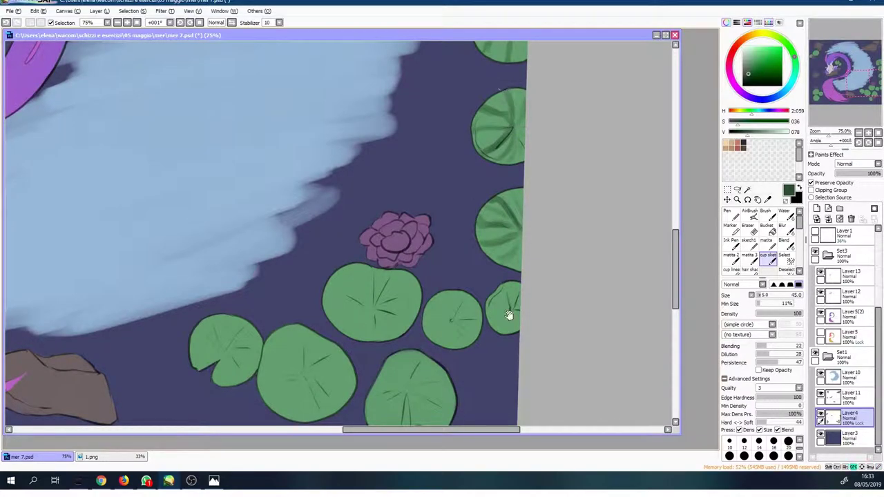
scroll(510, 311, "down", 3)
Step: Paint radiating dark green veins on the upper, lower and middle lily pads
key("e")
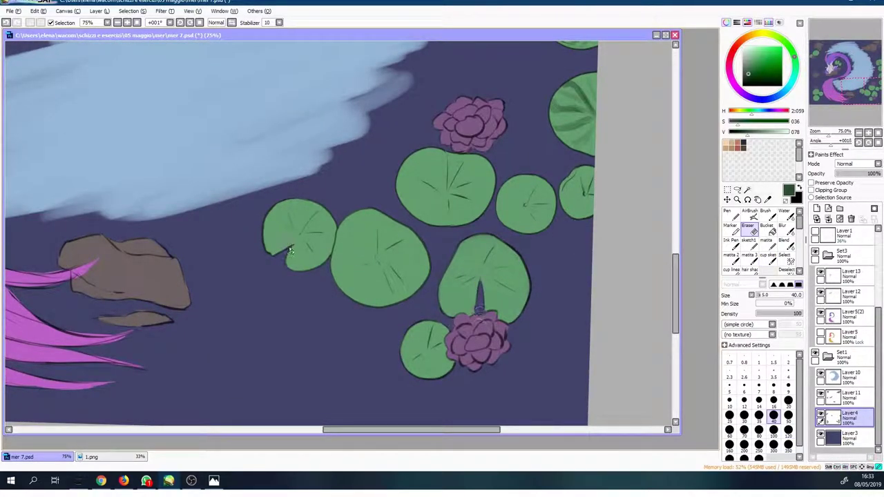
key("n")
scroll(565, 238, "up", 2)
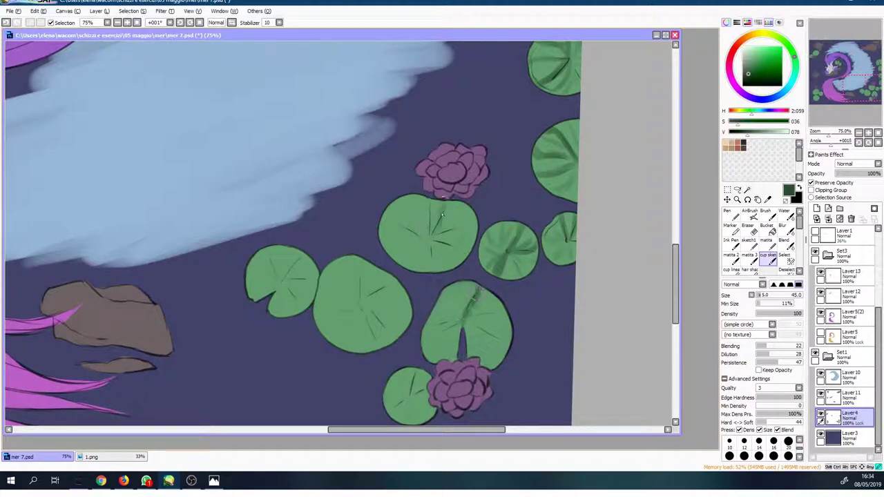
left_click_drag(442, 215, 431, 202)
left_click_drag(387, 278, 358, 304)
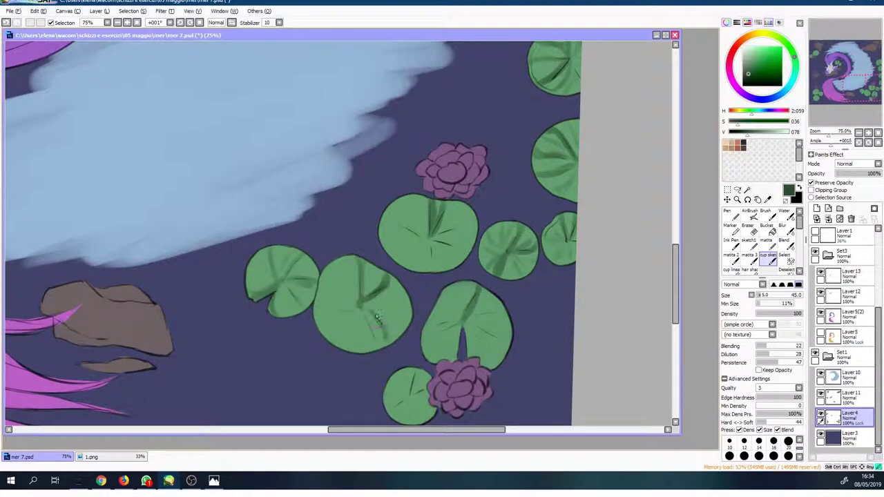
left_click_drag(376, 345, 359, 312)
left_click_drag(335, 342, 357, 312)
left_click_drag(319, 290, 358, 312)
left_click_drag(343, 261, 358, 314)
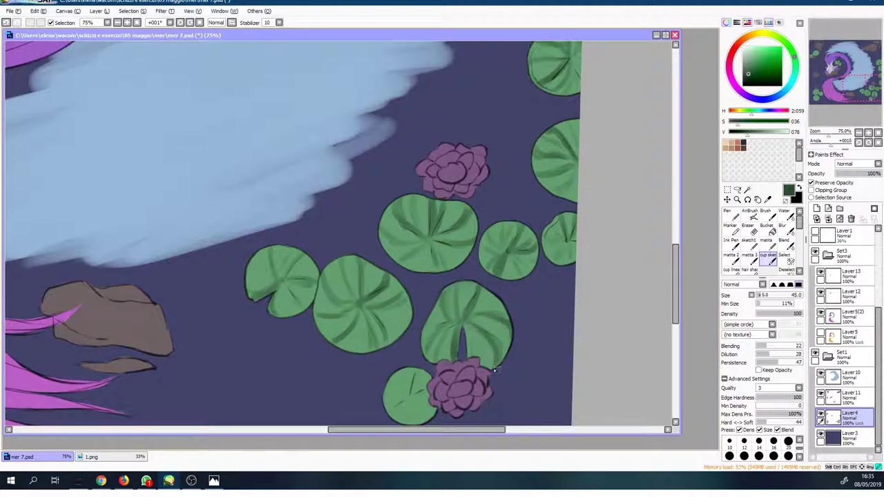
Step: Add veins down the bottom lily pad and flip the canvas to check
scroll(495, 371, "down", 5)
scroll(375, 272, "up", 3)
left_click_drag(356, 284, 330, 310)
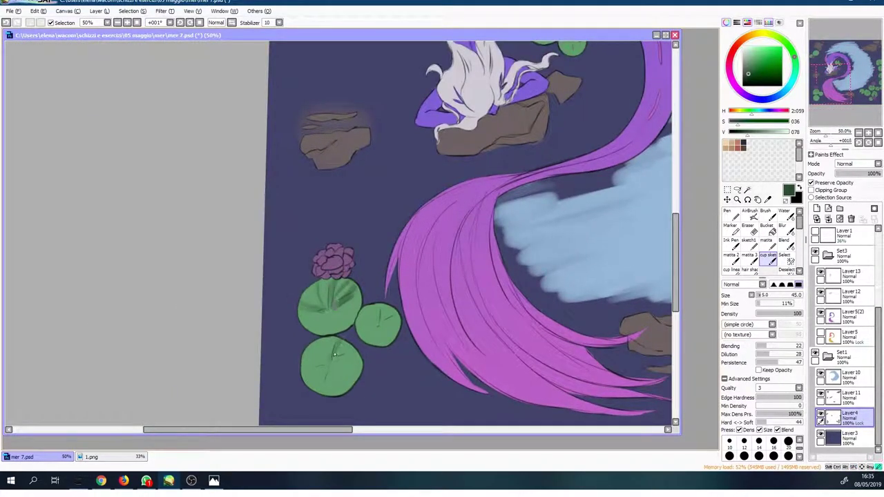
left_click_drag(335, 358, 322, 386)
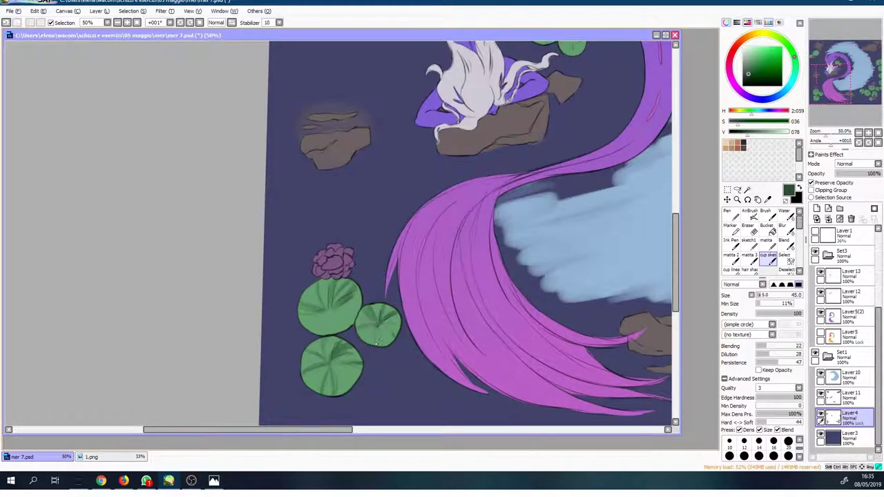
key("h")
key("Delete")
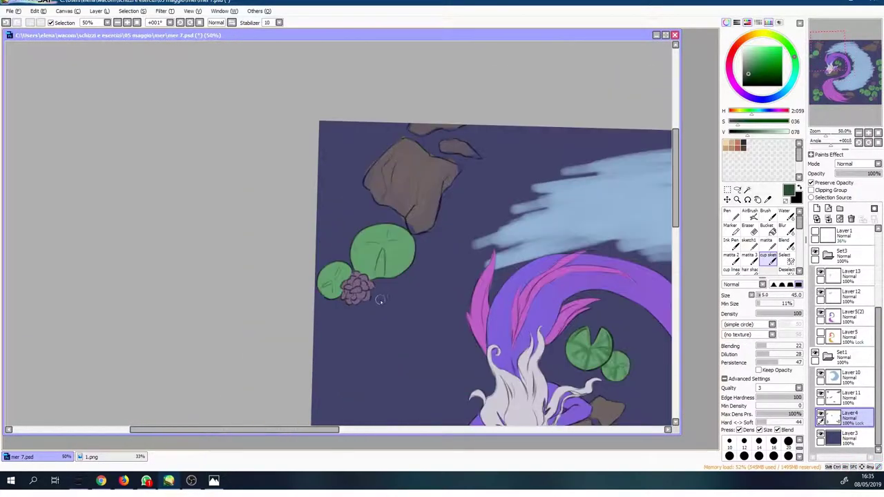
Step: Check Layer6 with a flipped view, then return to lily pad Layer4 and the sketching brush
key("e")
scroll(846, 311, "up", 3)
left_click(822, 314)
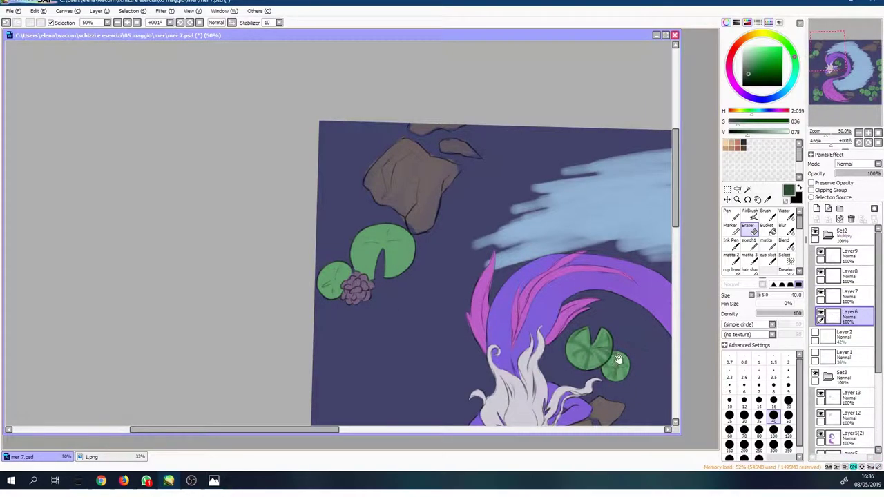
key("h")
key("h")
scroll(846, 345, "down", 3)
left_click(850, 423)
left_click(767, 257)
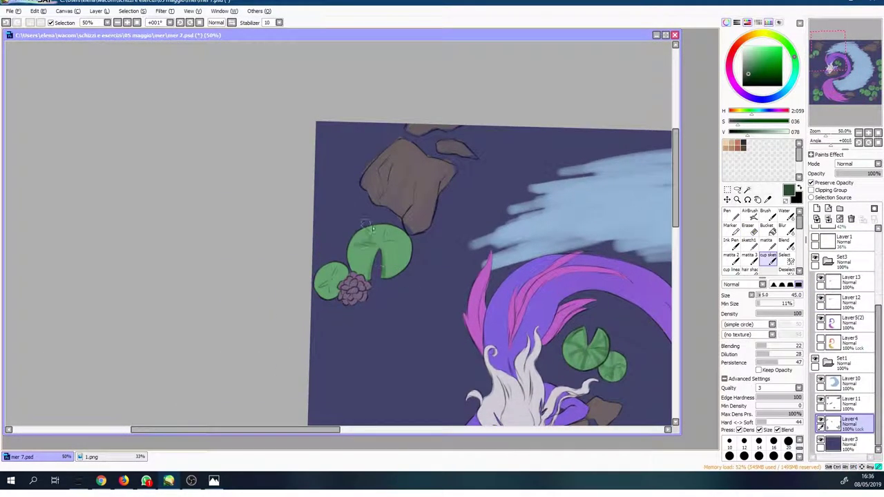
Step: Switch to the soft airbrush and zoom around the lily pads
scroll(403, 272, "down", 3)
key("v")
scroll(246, 347, "up", 1)
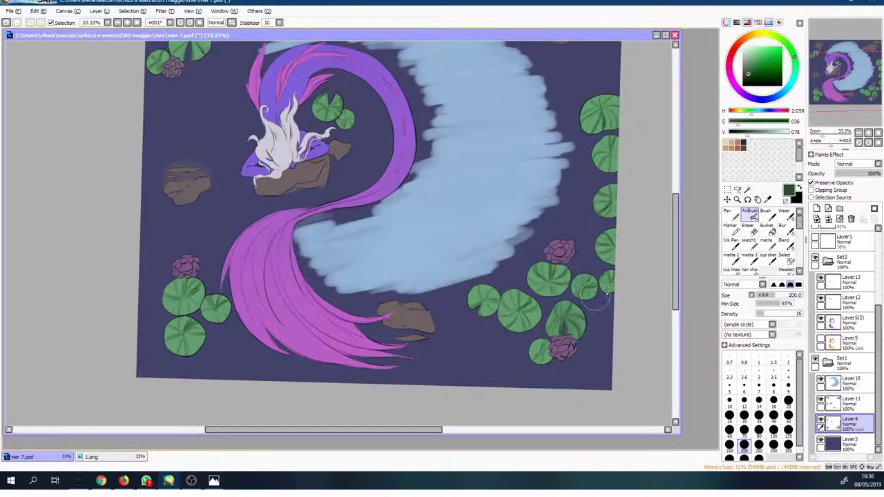
scroll(611, 214, "up", 1)
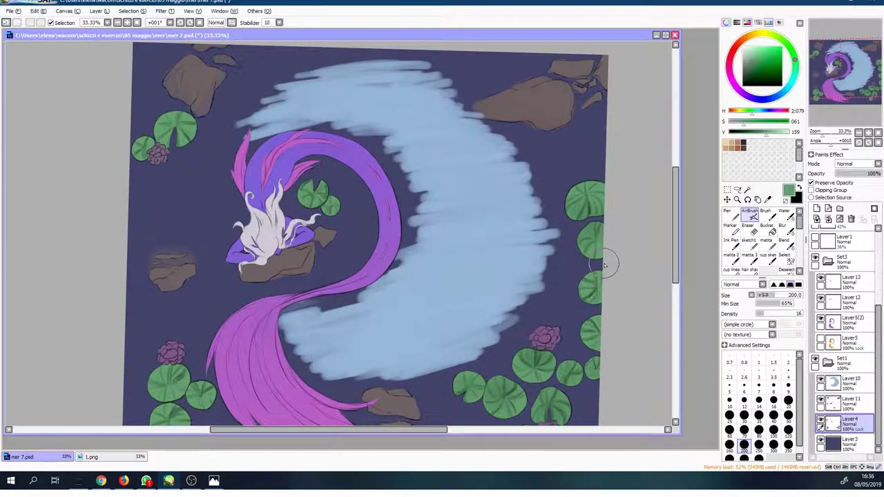
scroll(604, 321, "down", 1)
scroll(344, 335, "up", 1)
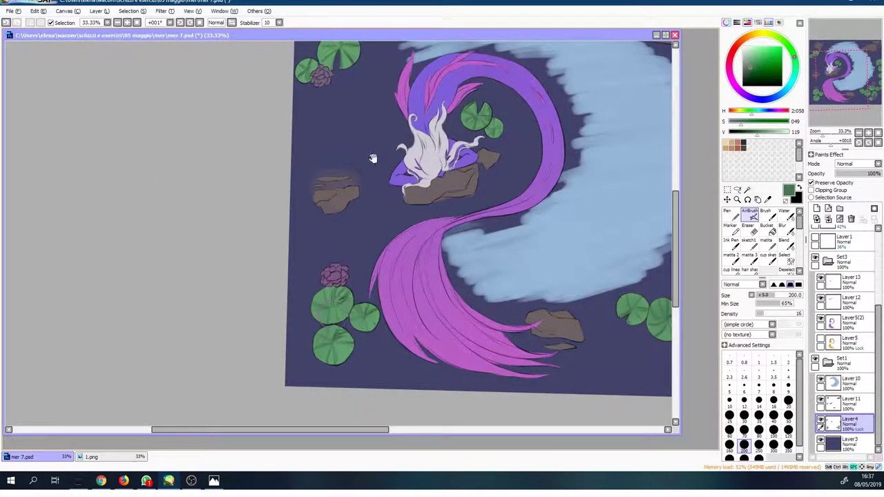
scroll(373, 158, "up", 3)
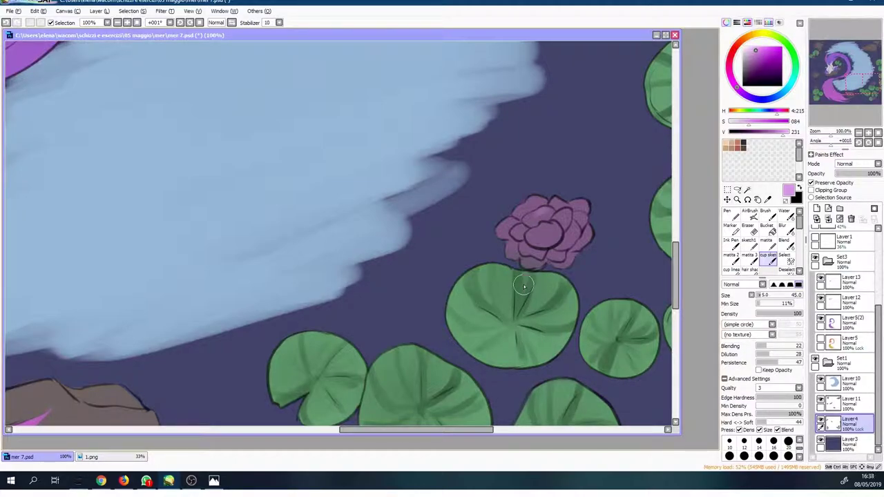
Step: Zoom and pan to bring the lily pads below the lotus into view
scroll(553, 235, "up", 2)
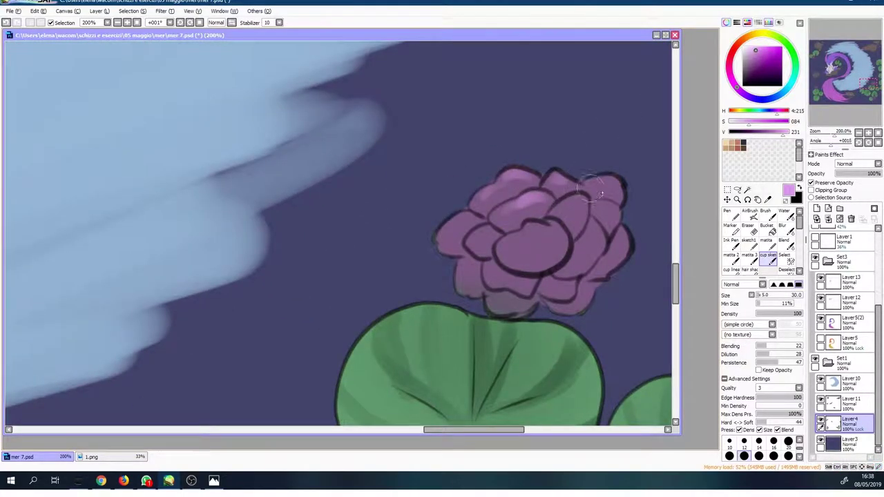
scroll(566, 231, "down", 5)
scroll(488, 297, "up", 1)
scroll(464, 233, "up", 3)
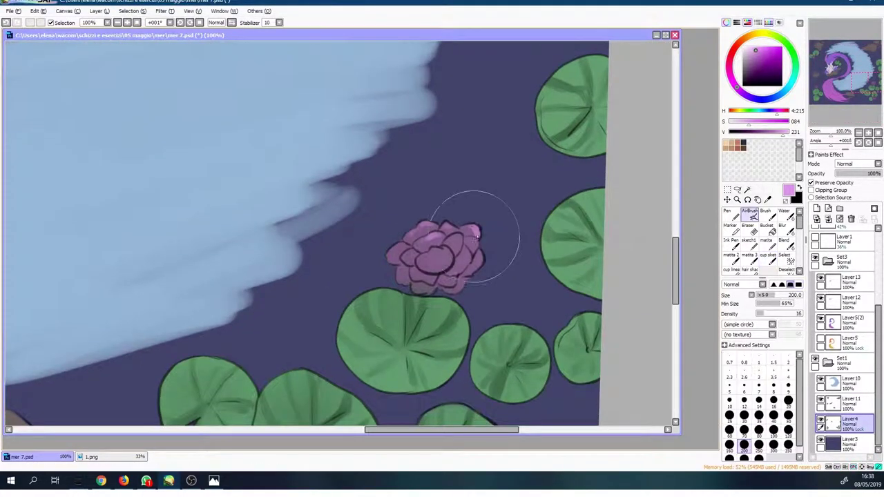
scroll(474, 385, "down", 2)
scroll(336, 272, "down", 3)
scroll(469, 302, "up", 5)
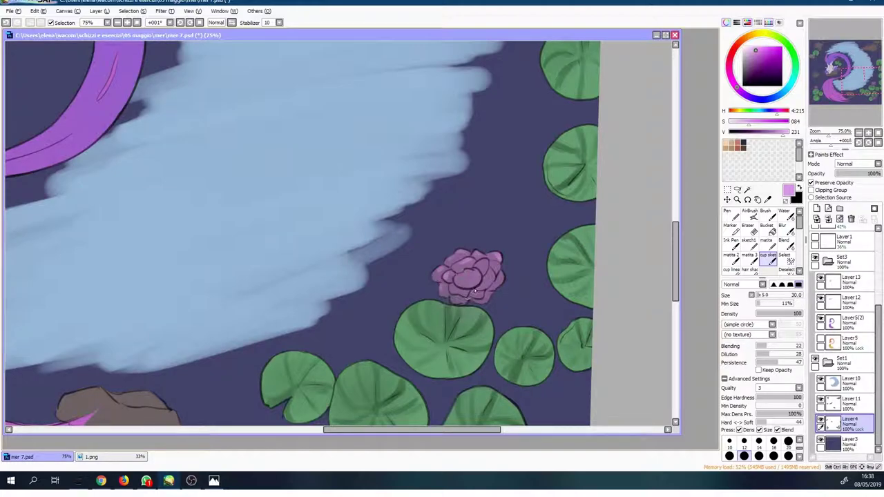
left_click_drag(506, 340, 530, 177)
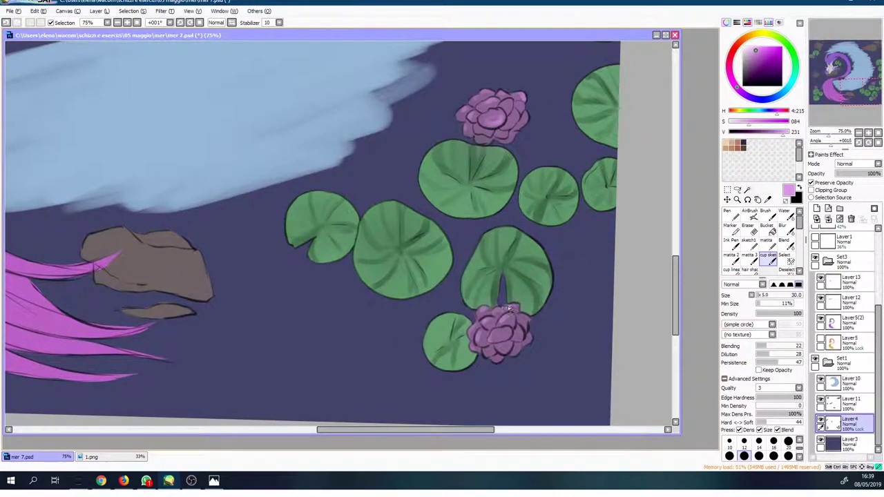
Step: Zoom in and out on the lotus flowers to inspect their petals
scroll(263, 221, "up", 2)
scroll(262, 221, "down", 3)
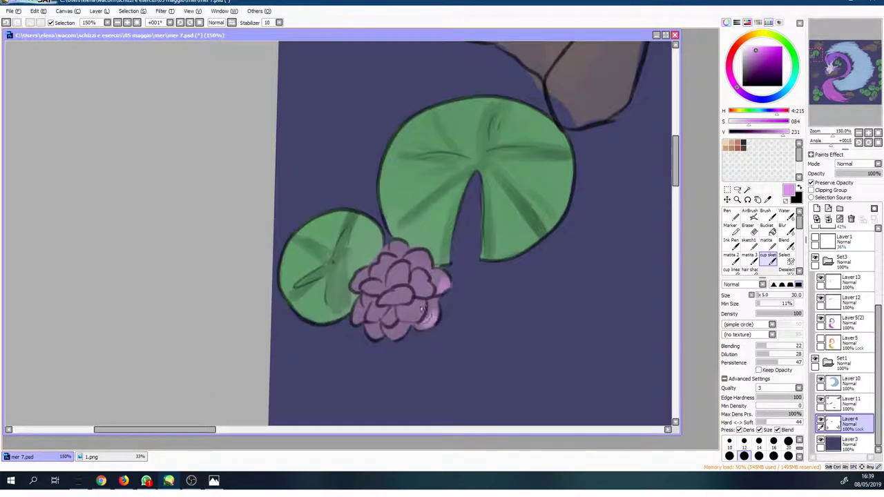
scroll(464, 107, "down", 2)
scroll(319, 282, "up", 4)
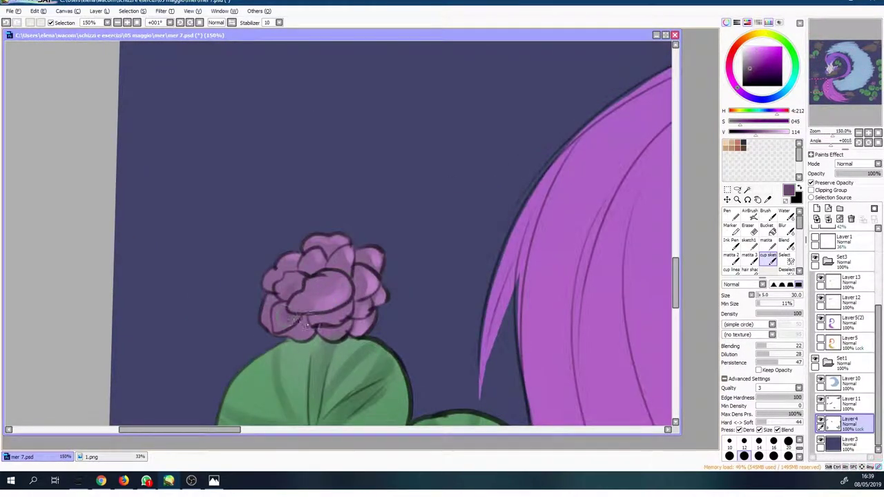
scroll(299, 290, "down", 4)
scroll(356, 245, "up", 4)
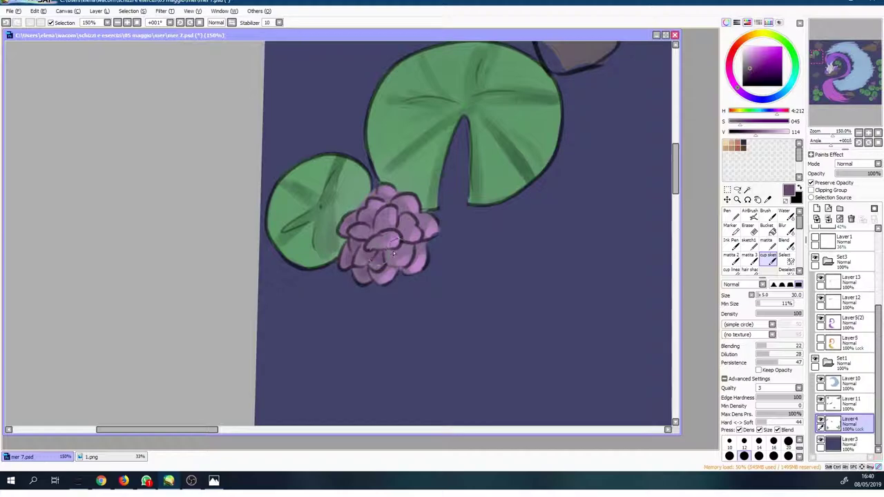
scroll(394, 254, "down", 4)
scroll(498, 340, "up", 4)
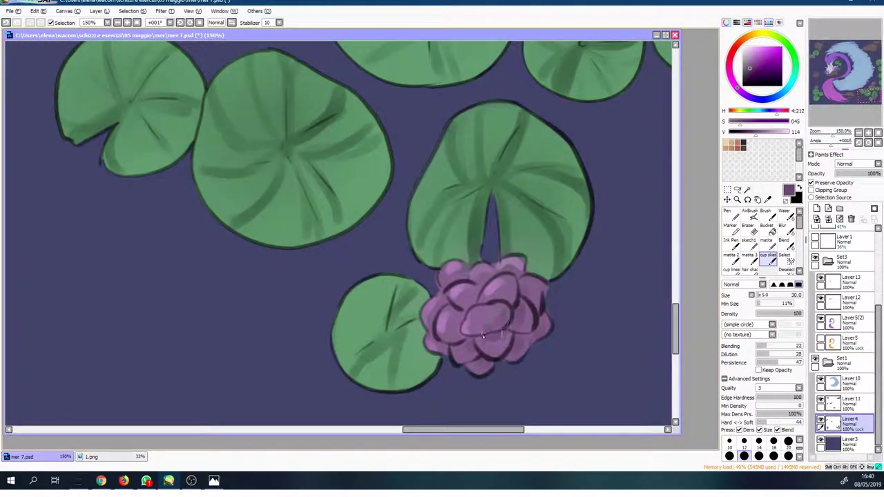
scroll(482, 335, "down", 4)
scroll(446, 304, "up", 4)
scroll(465, 267, "down", 4)
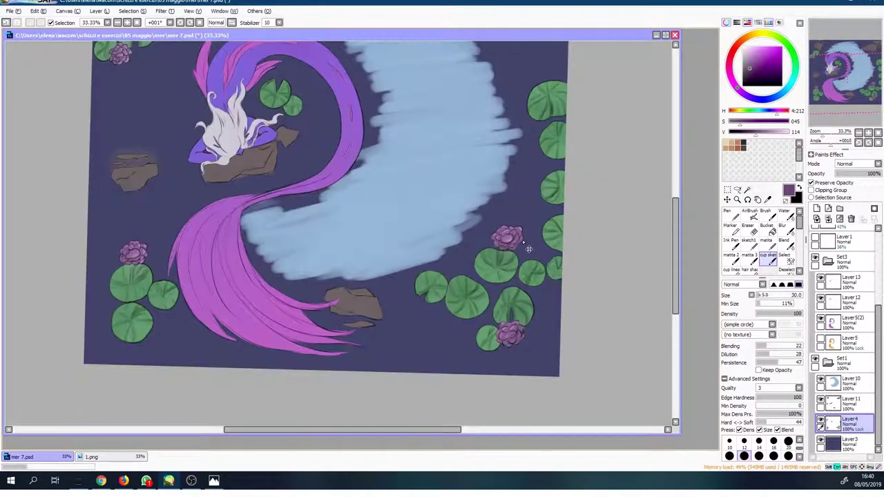
scroll(524, 202, "down", 1)
scroll(366, 358, "up", 1)
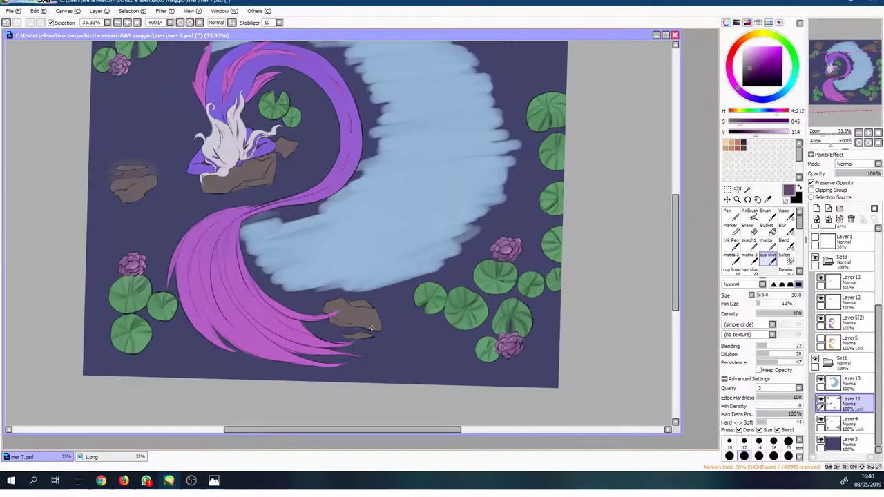
scroll(366, 359, "up", 1)
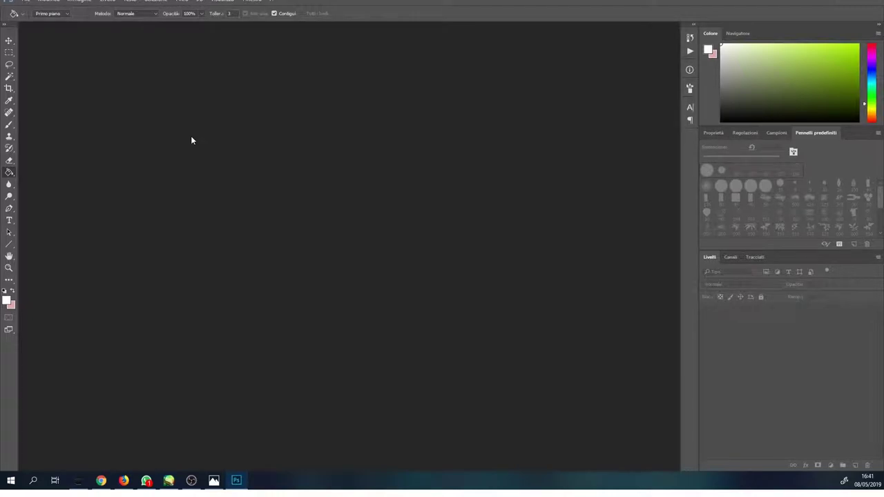
Step: Open mer 7.psd and switch to a smaller brush
left_click(26, 1)
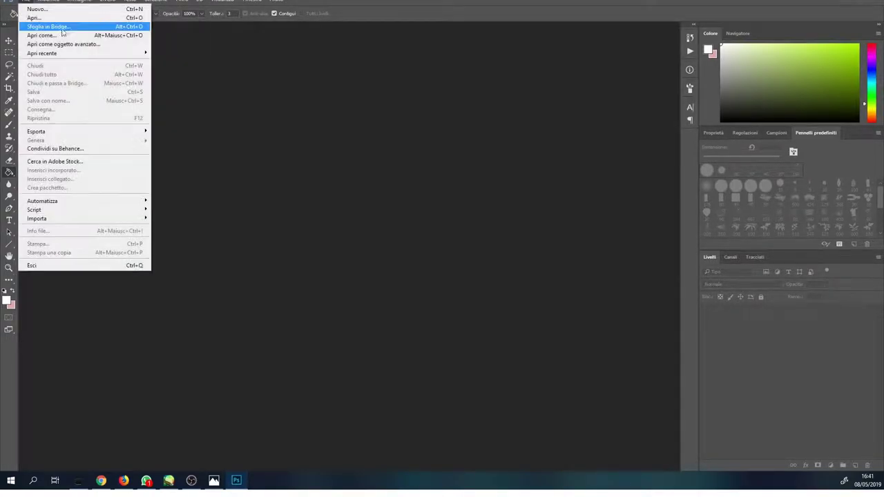
left_click(34, 33)
double_click(412, 121)
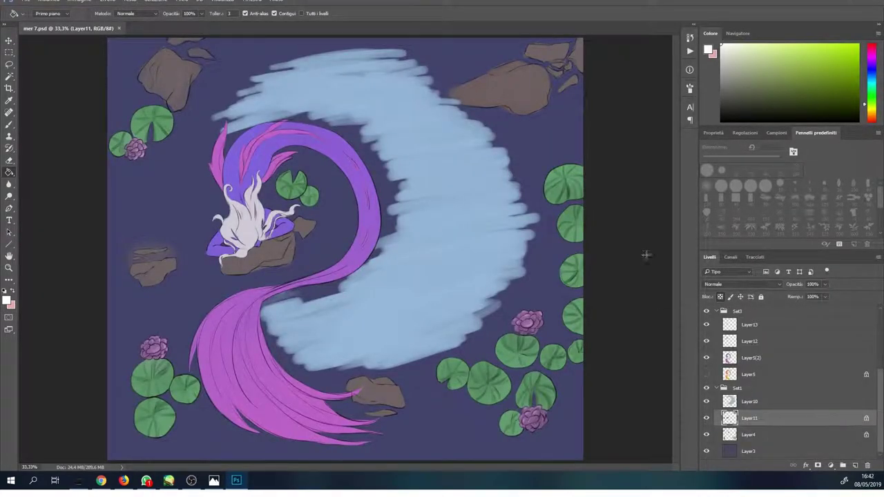
key("b")
left_click_drag(738, 159, 719, 160)
scroll(490, 282, "up", 3)
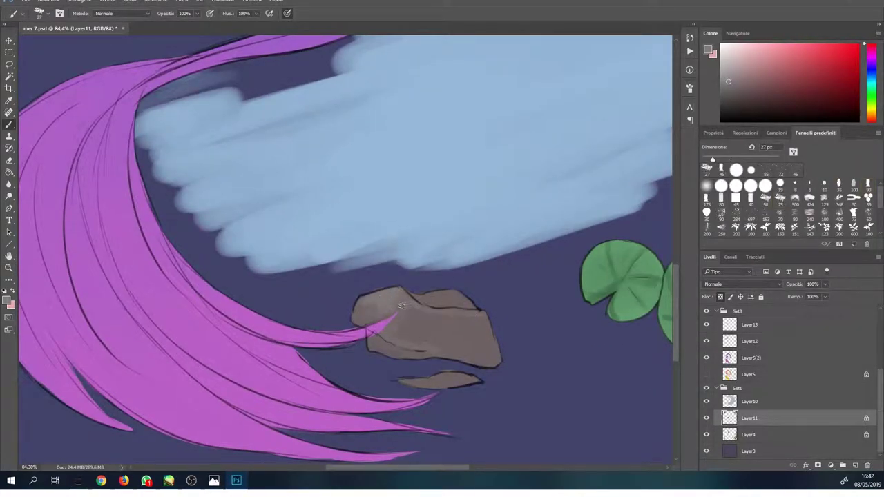
Step: Sample rock browns and paint lighter shading on the right rock and the large rock under the hair
left_click(398, 332, "alt")
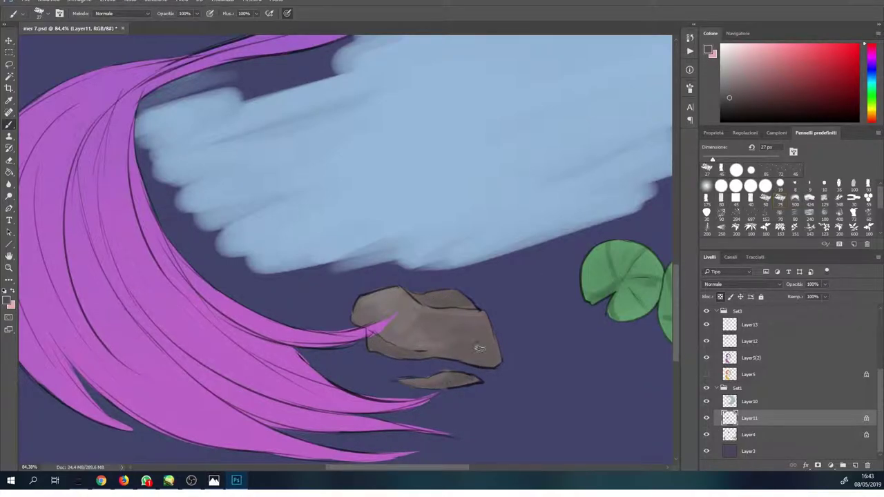
scroll(453, 235, "down", 1)
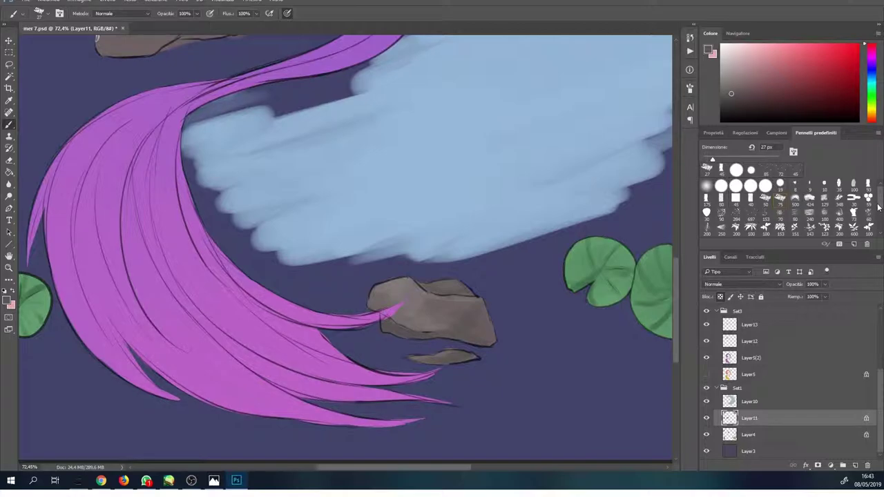
left_click_drag(324, 172, 521, 254)
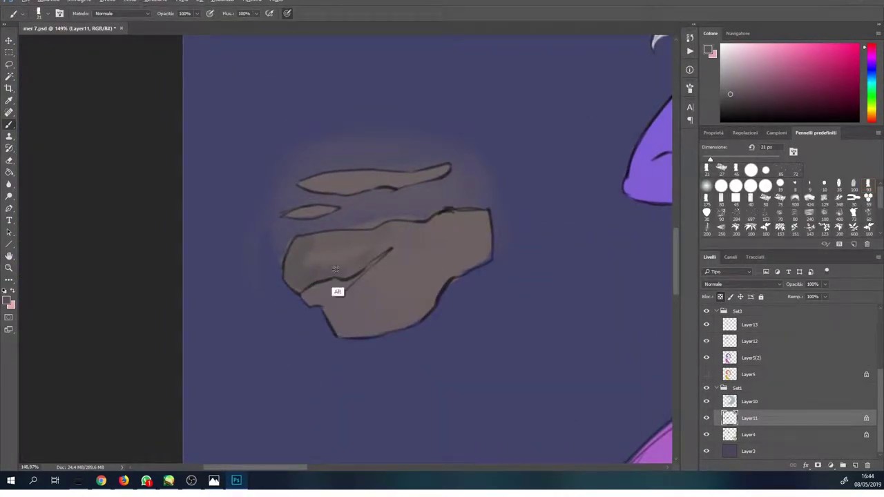
scroll(306, 214, "down", 1)
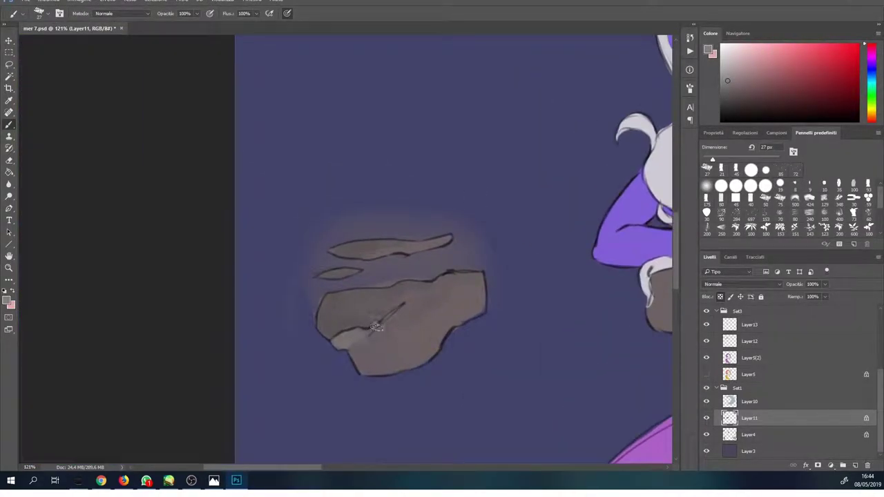
left_click(448, 317, "alt")
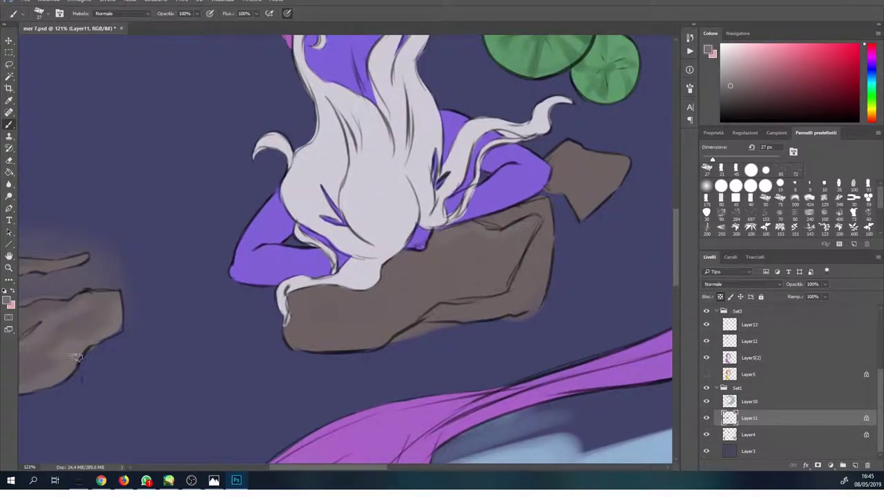
left_click_drag(624, 163, 587, 200)
mouse_move(511, 242)
left_mouse_down()
mouse_move(297, 318)
mouse_move(379, 345)
left_mouse_up()
left_click_drag(538, 269, 504, 311)
Step: Sample several slightly lighter tones from the rocks
left_click(538, 203, "alt")
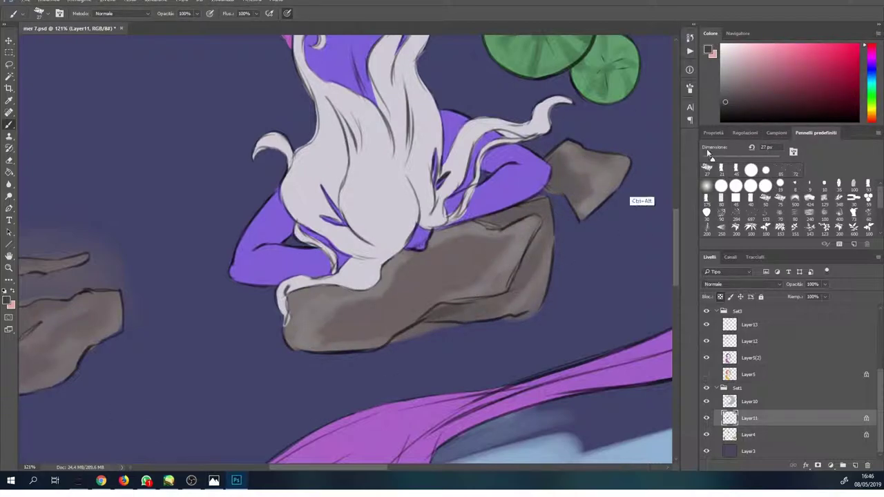
left_click(457, 308, "alt")
left_click(382, 302, "alt")
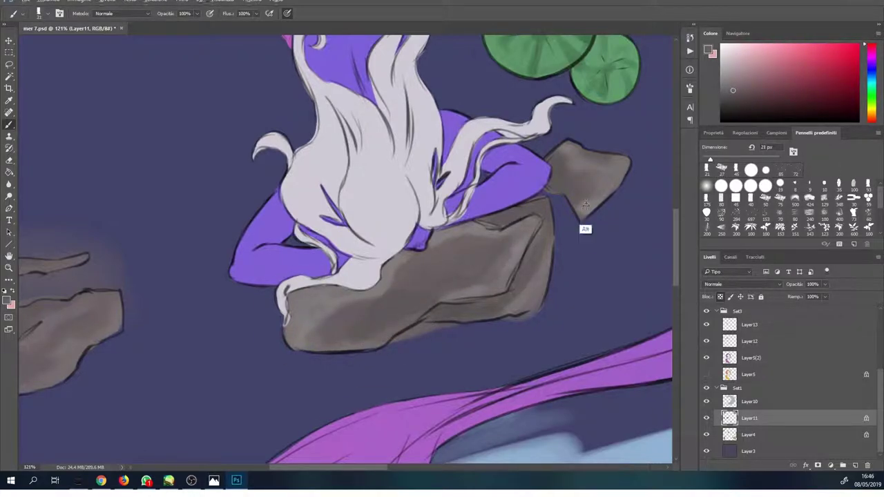
left_click(507, 220, "alt")
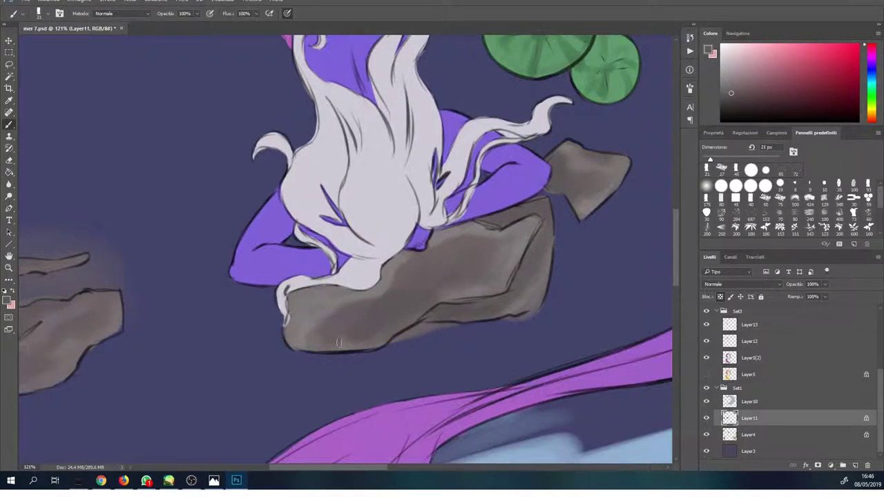
scroll(338, 343, "down", 5)
scroll(455, 297, "up", 4)
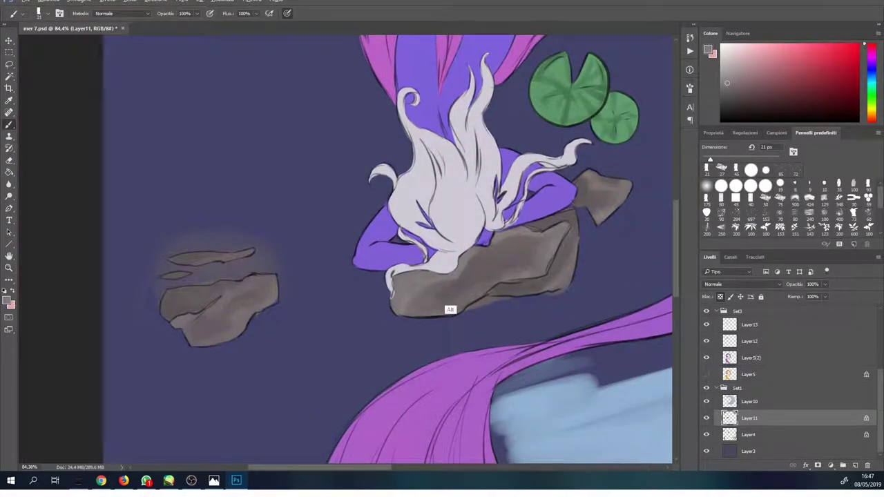
left_click(512, 252, "alt")
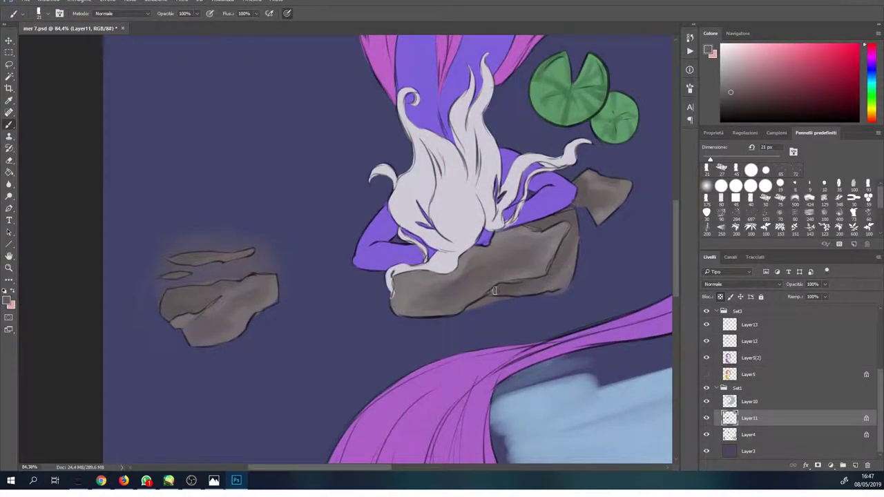
Step: Highlight the left rock's lower-right edge, left face and lower edge
mouse_move(322, 323)
left_mouse_down()
mouse_move(439, 314)
mouse_move(428, 349)
left_mouse_up()
scroll(439, 329, "up", 5)
left_click_drag(404, 211, 379, 279)
left_click_drag(389, 237, 413, 203)
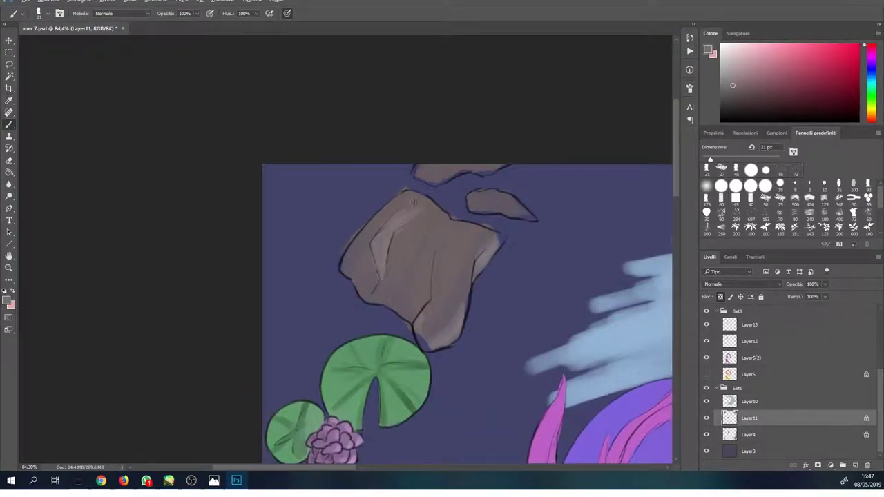
left_click(435, 320, "alt")
left_click_drag(432, 345, 453, 325)
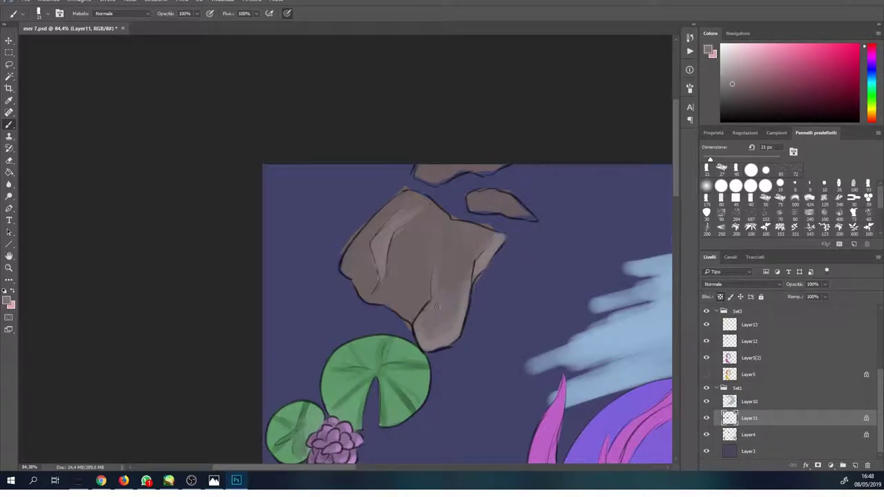
Step: Lighten the small top-right rock, enlarge the brush, and sample the large top-right rock's colour
left_click_drag(532, 216, 513, 205)
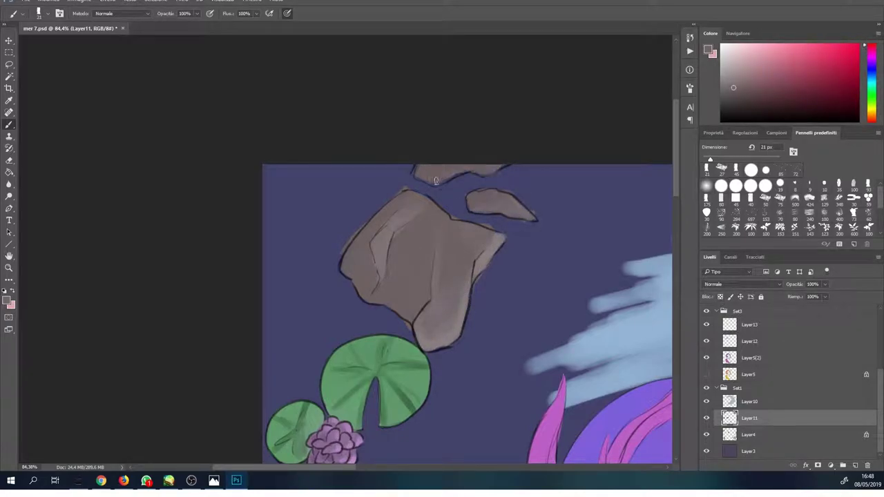
scroll(632, 333, "down", 5)
scroll(304, 207, "up", 3)
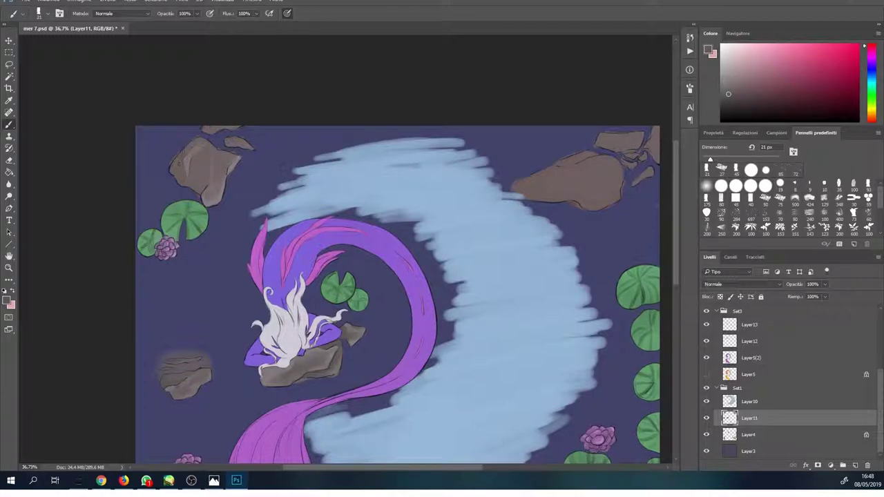
scroll(200, 191, "up", 1)
key("bracketright")
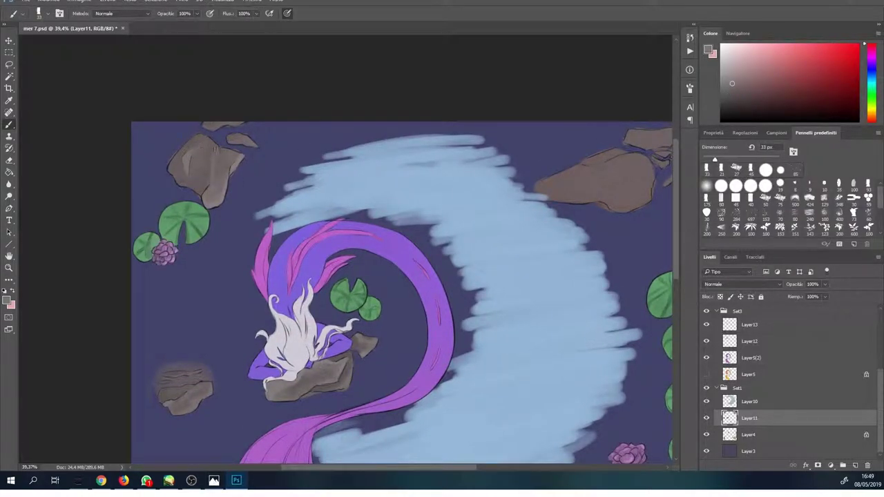
left_click_drag(636, 138, 539, 172)
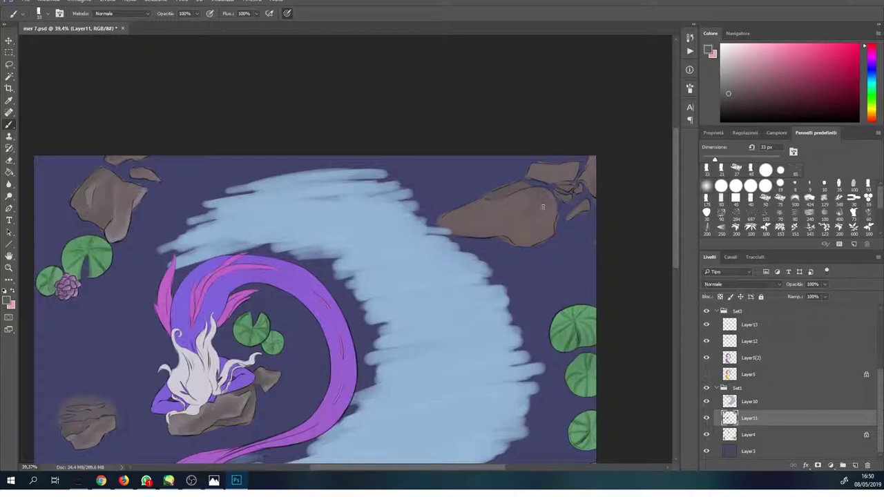
key("bracketright")
key("bracketright")
key("bracketright")
left_click_drag(507, 262, 436, 263)
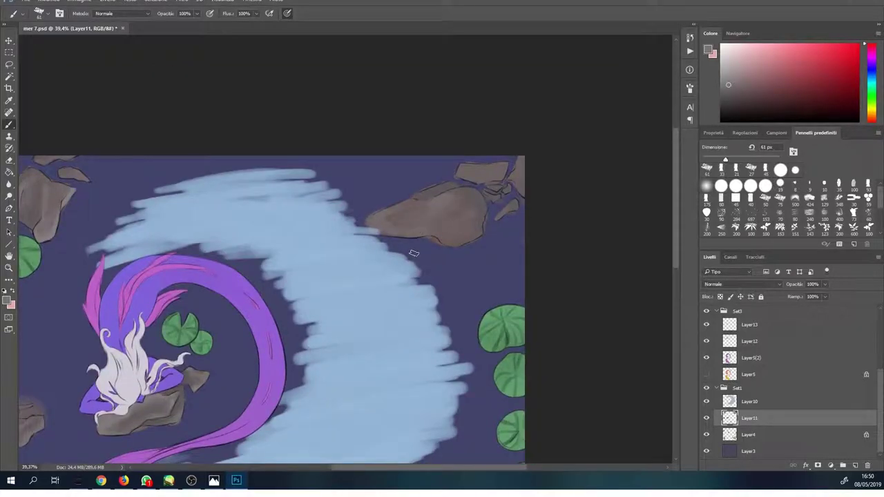
left_click(389, 210, "alt")
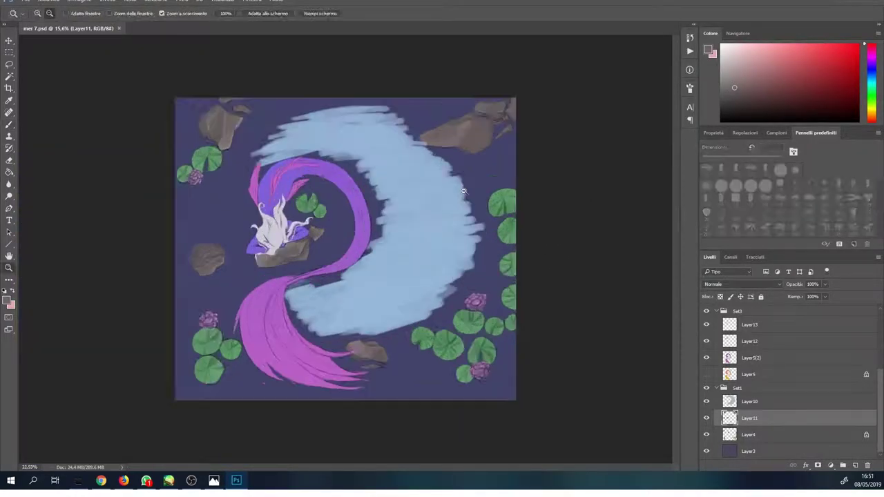
Step: Erase stray brown paint and the blurry grey halo around the rocks
scroll(458, 237, "up", 5)
right_click(470, 238)
key("e")
left_click_drag(442, 149, 395, 138)
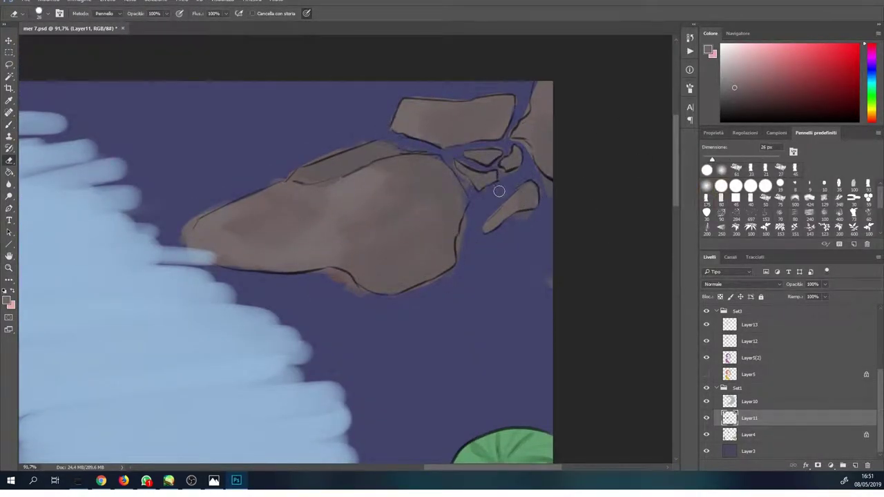
left_click_drag(325, 275, 355, 290)
scroll(357, 184, "down", 5)
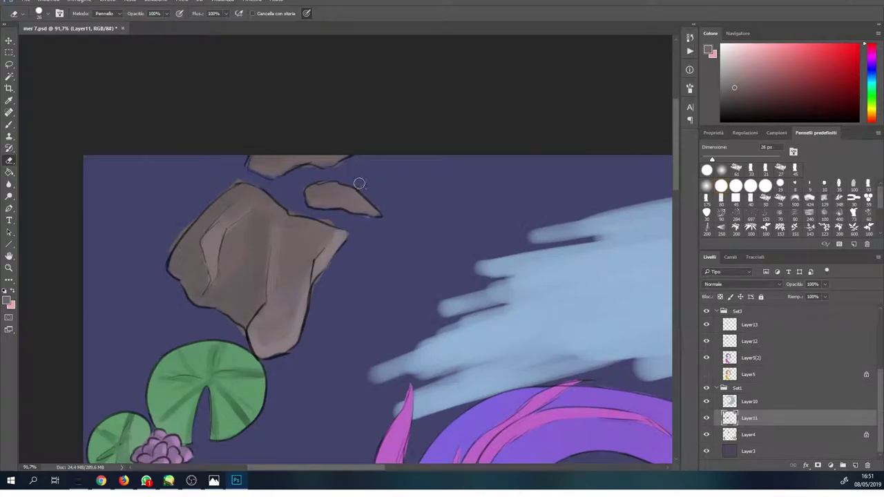
scroll(310, 286, "up", 5)
mouse_move(332, 273)
left_mouse_down()
mouse_move(415, 256)
mouse_move(325, 239)
mouse_move(424, 250)
left_mouse_up()
Step: Fit the painting on screen, add a new layer, and soften the top-left rock with dark navy strokes
key("z")
key("ctrl+0")
key("ctrl+shift+alt+n")
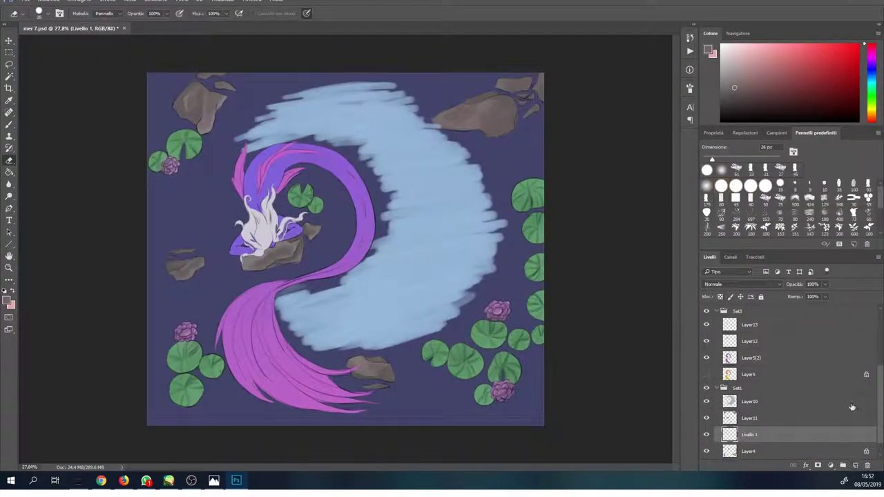
key("b")
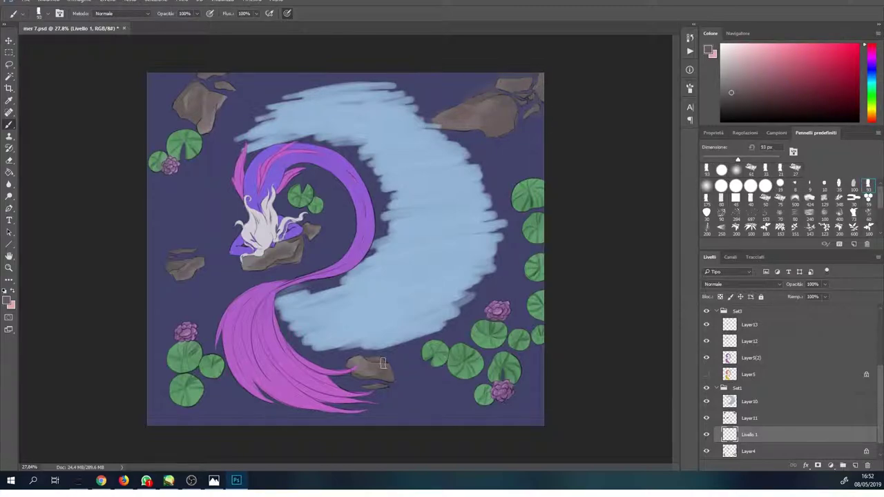
left_click(314, 242, "alt")
left_click(198, 118, "alt")
left_click_drag(175, 148, 176, 114)
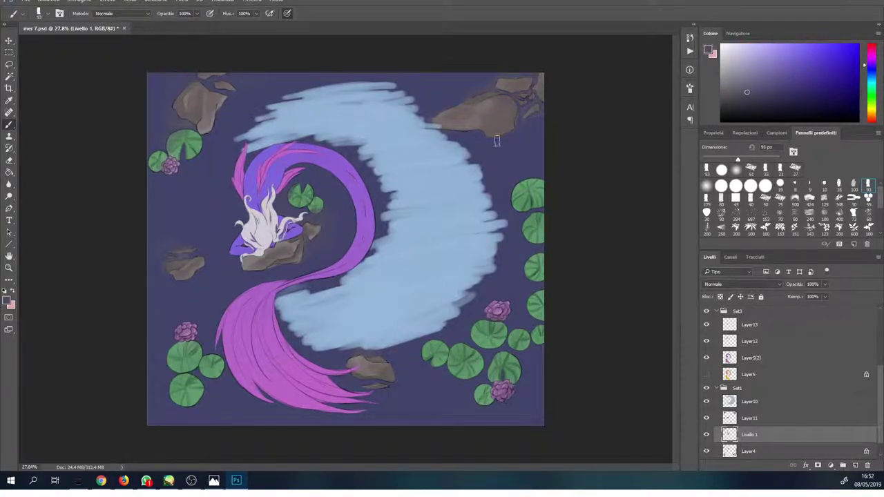
Step: Hide the old light-blue moon, move the new layer below Layer4, and save
left_click(706, 402)
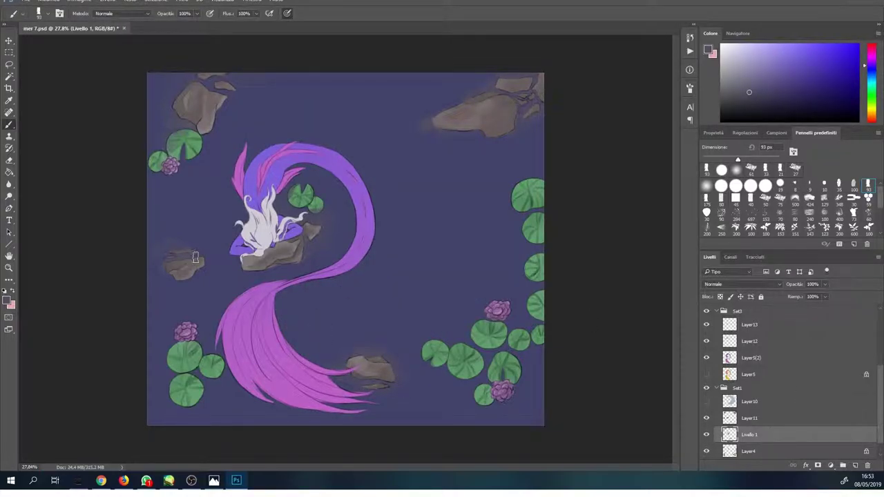
key("ctrl+bracketleft")
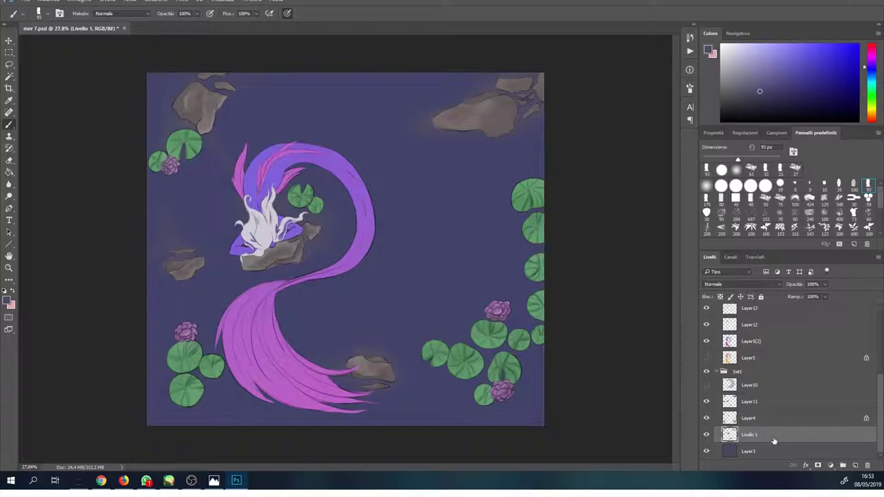
left_click(493, 368, "alt")
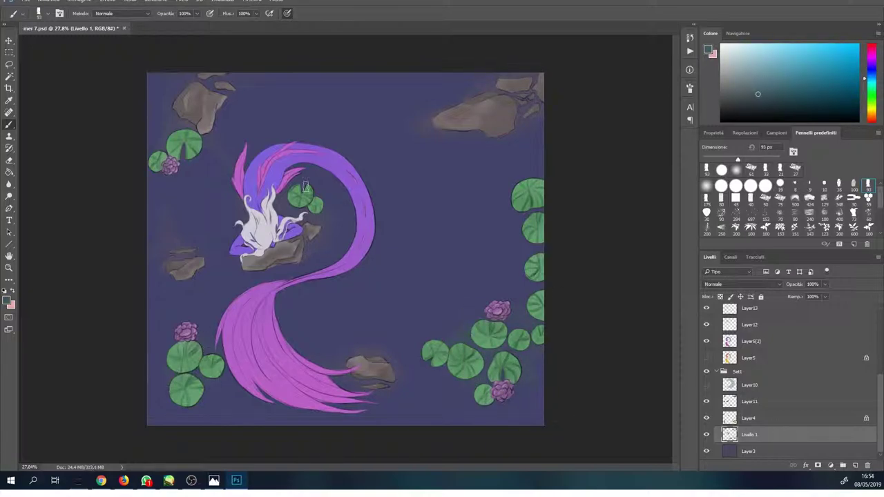
left_click(509, 227, "alt")
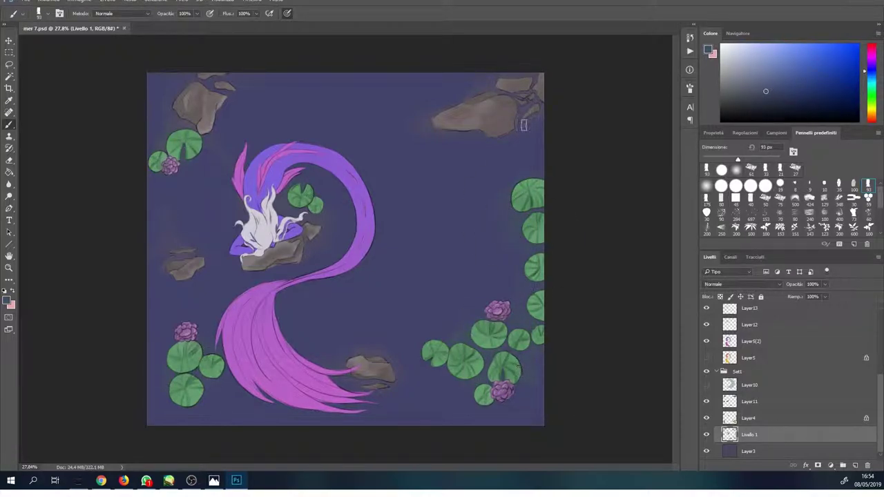
key("ctrl+s")
Step: On a new layer, stamp a pale cyan cloud in the pond and blend it with Luce vivida
left_click(855, 466)
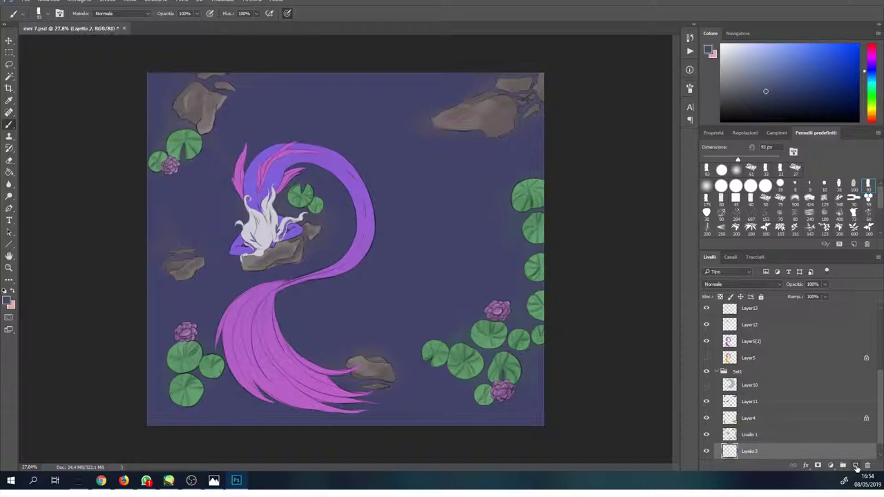
key("period")
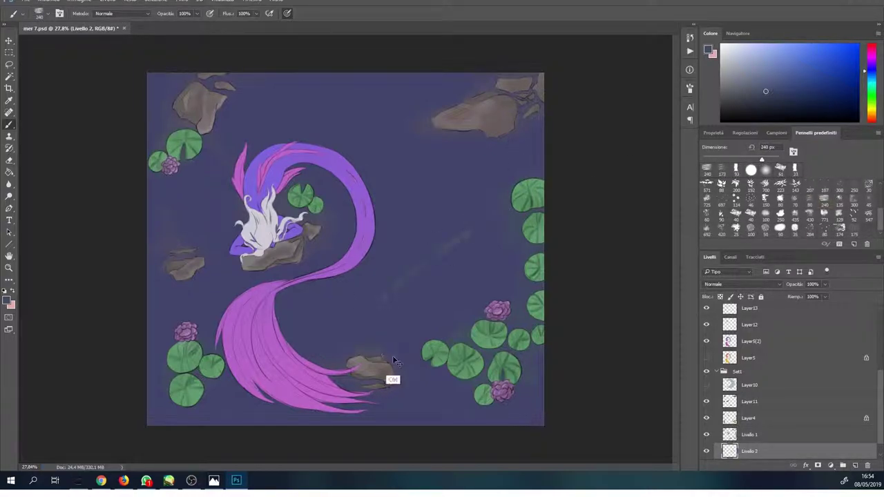
key("period")
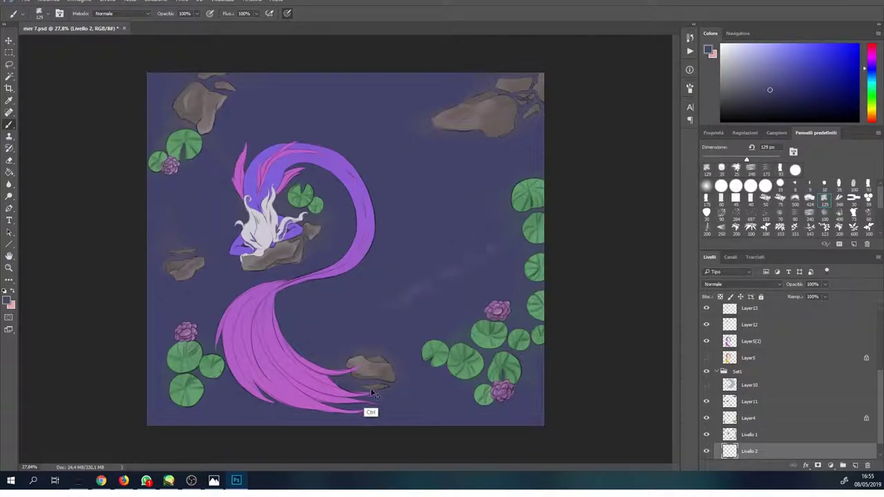
left_click(871, 90)
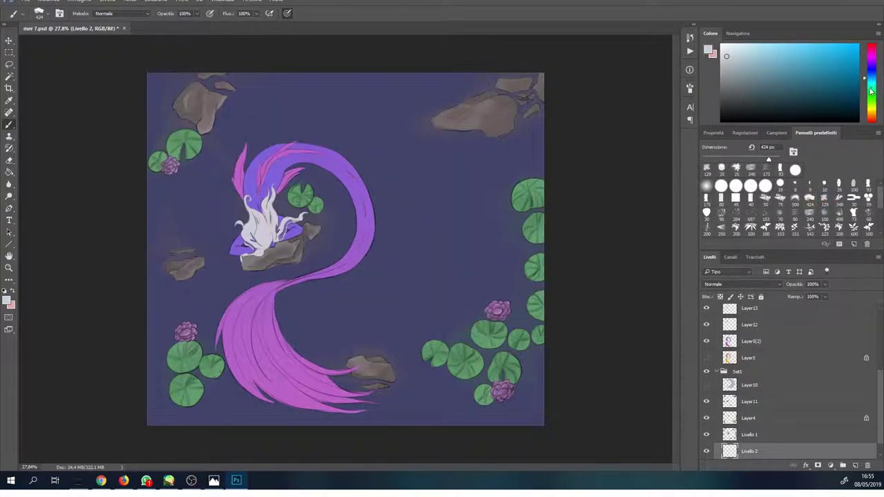
left_click(424, 190)
key("shift+plus")
key("shift+plus")
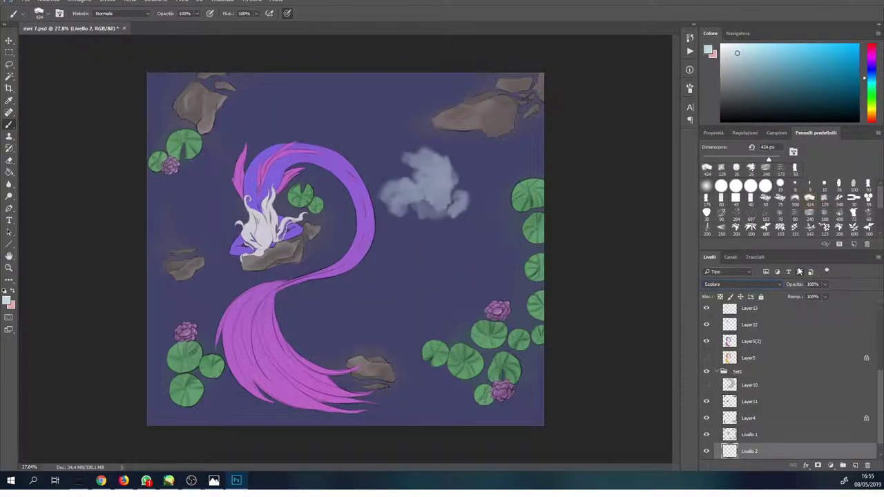
key("shift+plus")
key("shift+plus")
key("shift+plus")
key("shift+plus")
key("shift+plus")
key("shift+plus")
key("shift+plus")
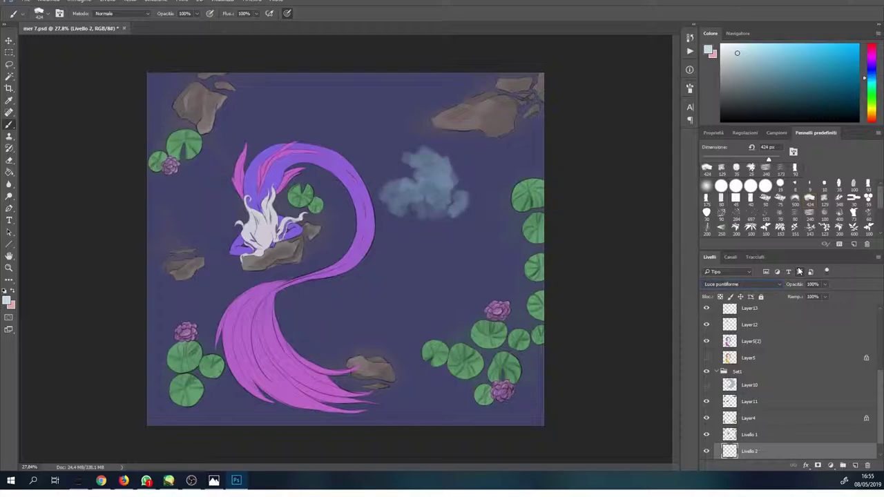
key("shift+plus")
key("shift+plus")
Step: Paint a small cloud wisp near the top with a 93 px brush, keeping Luce vivida
left_click_drag(297, 123, 424, 135)
key("ctrl+z")
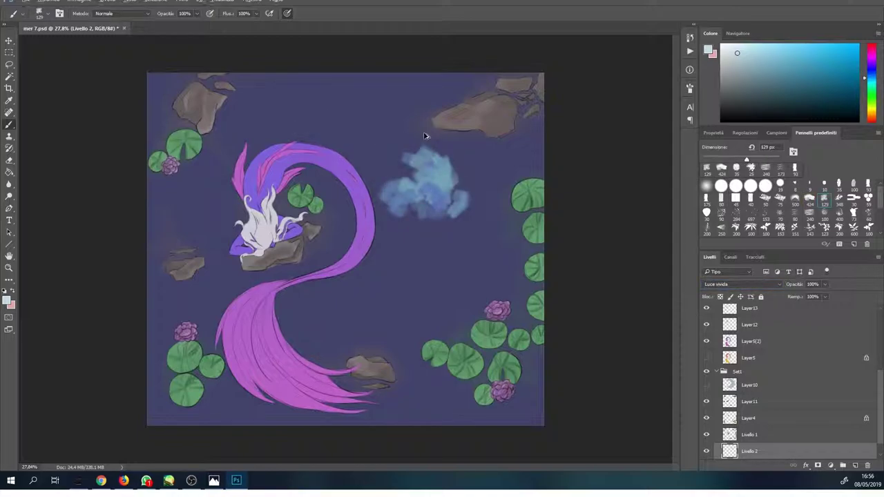
left_click(869, 183)
mouse_move(301, 126)
left_mouse_down()
mouse_move(350, 112)
mouse_move(422, 142)
left_mouse_up()
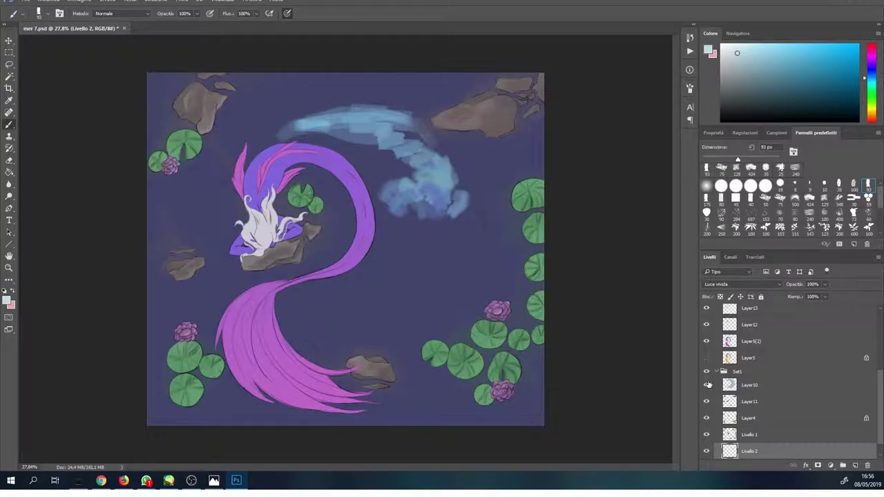
left_click(741, 283)
key("Escape")
key("shift+plus")
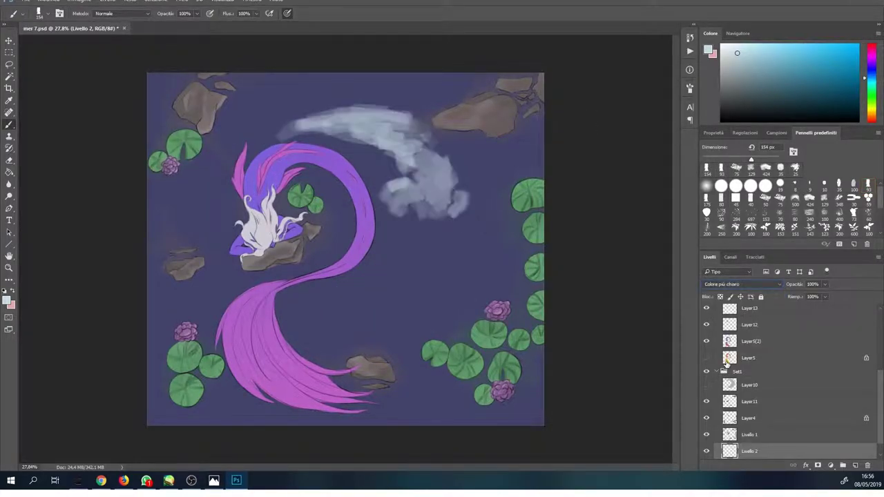
key("shift+minus")
Step: Curve the crescent toward the lower left and widen it with more blue cloud paint
mouse_move(408, 206)
left_mouse_down()
mouse_move(399, 308)
mouse_move(415, 159)
mouse_move(456, 235)
mouse_move(311, 304)
mouse_move(468, 187)
mouse_move(419, 306)
mouse_move(318, 308)
left_mouse_up()
left_click(795, 198)
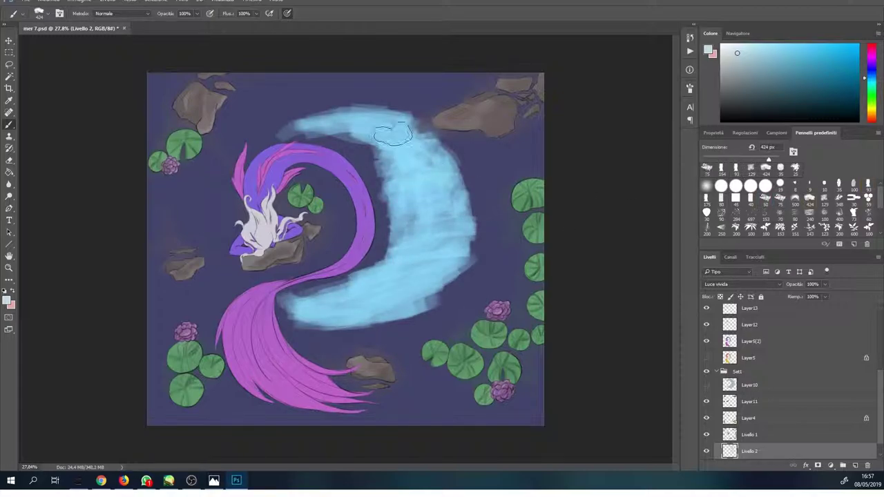
left_click_drag(409, 269, 449, 237)
Step: Try Scolora and Colore scherma on the moon layer, then return to Luce vivida
left_click(743, 284)
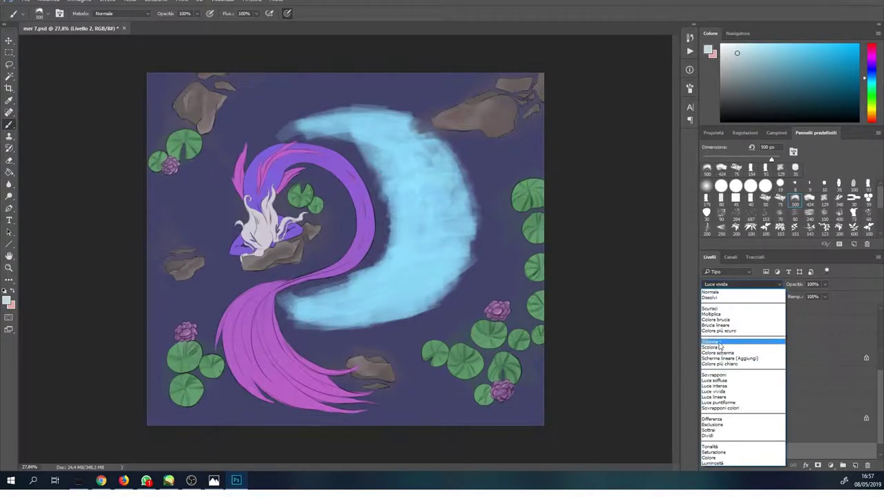
left_click(719, 342)
key("Down")
key("Down")
key("Down")
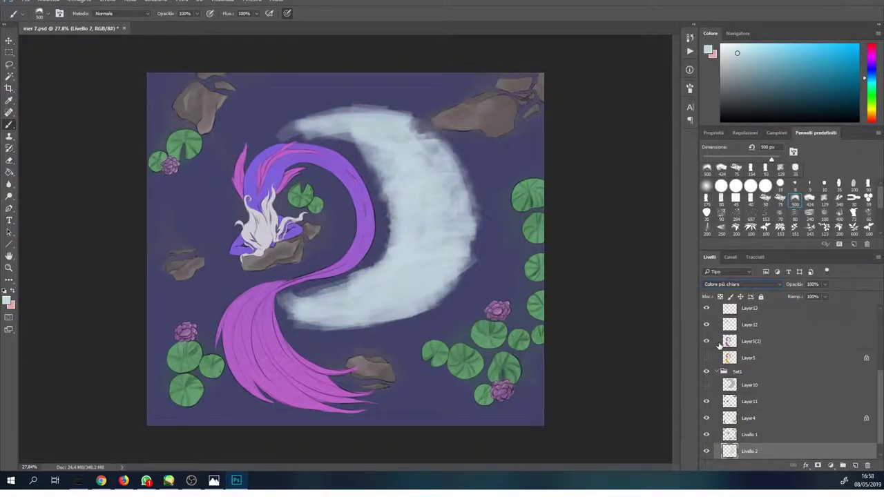
key("Down")
key("Down")
key("Down")
key("Down")
key("Down")
key("Down")
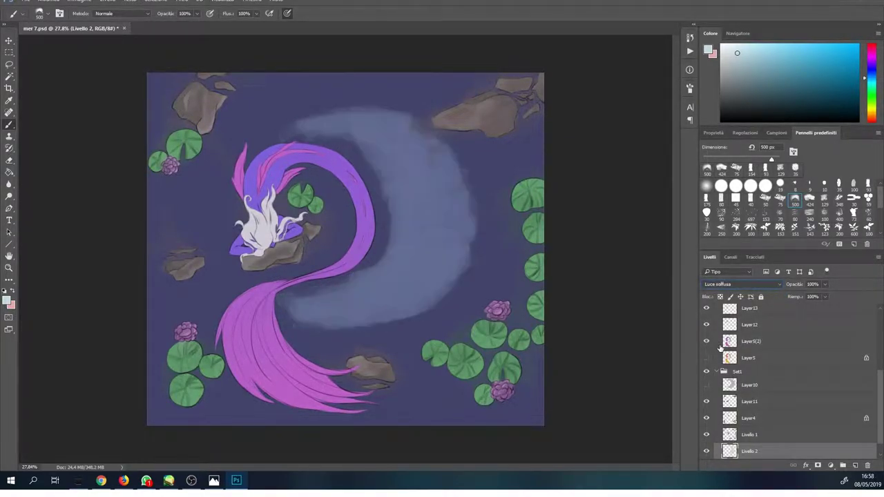
key("Up")
key("Up")
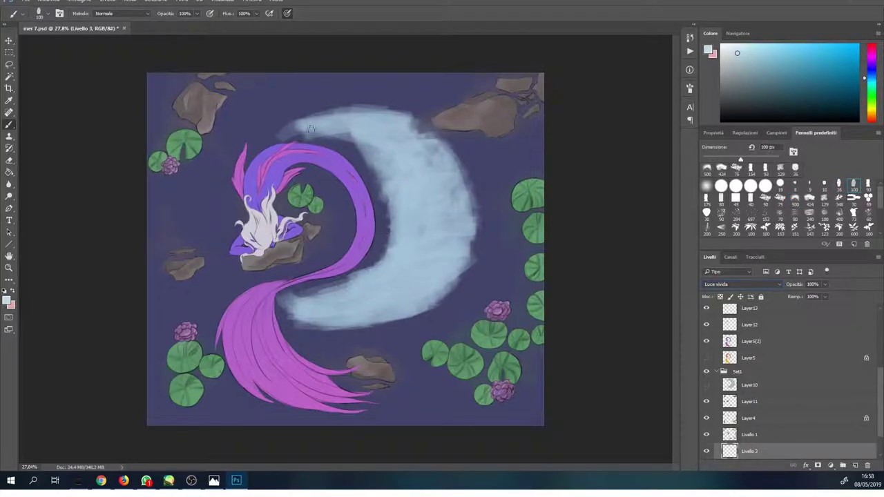
Step: Undo a test highlight stroke, hide the crescent moon, and choose a 35 px brush
left_click_drag(311, 128, 414, 118)
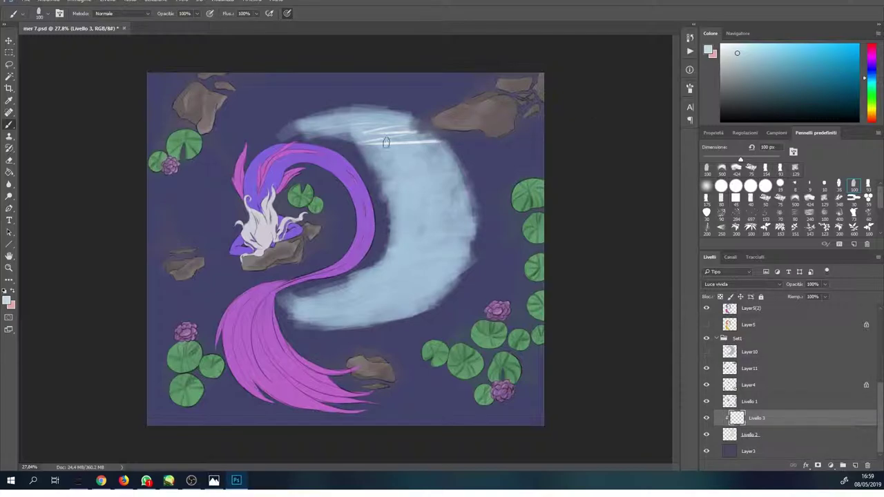
key("ctrl+z")
key("ctrl+z")
key("ctrl+z")
left_click(706, 434)
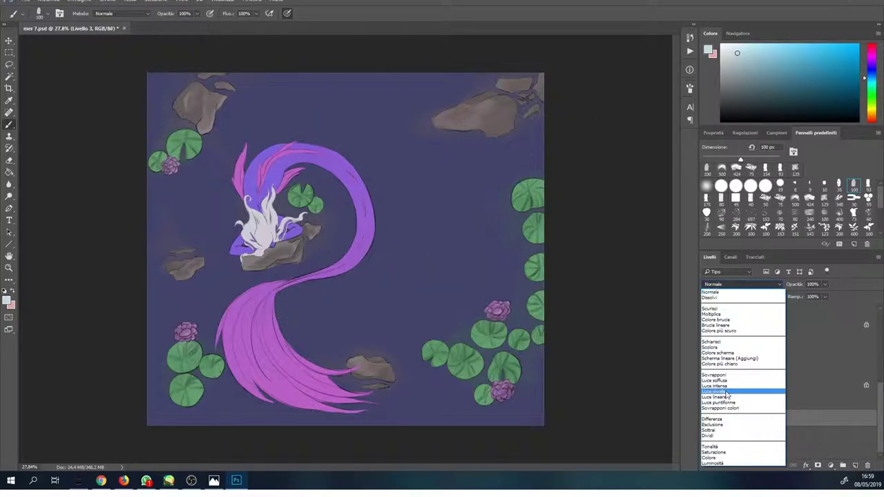
left_click(839, 184)
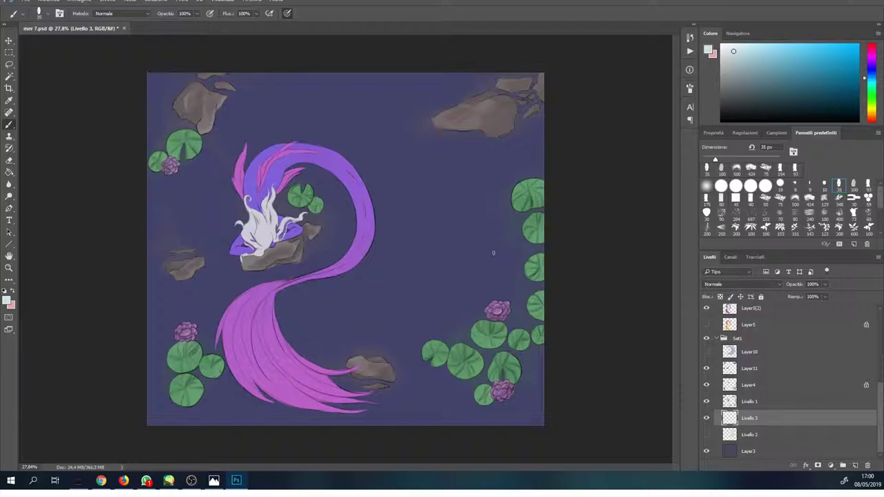
Step: Paint pale diagonal light streaks across the pond water, undoing a fuzzy scatter-brush stroke
scroll(788, 207, "down", 5)
left_click(706, 228)
left_click_drag(342, 311, 491, 239)
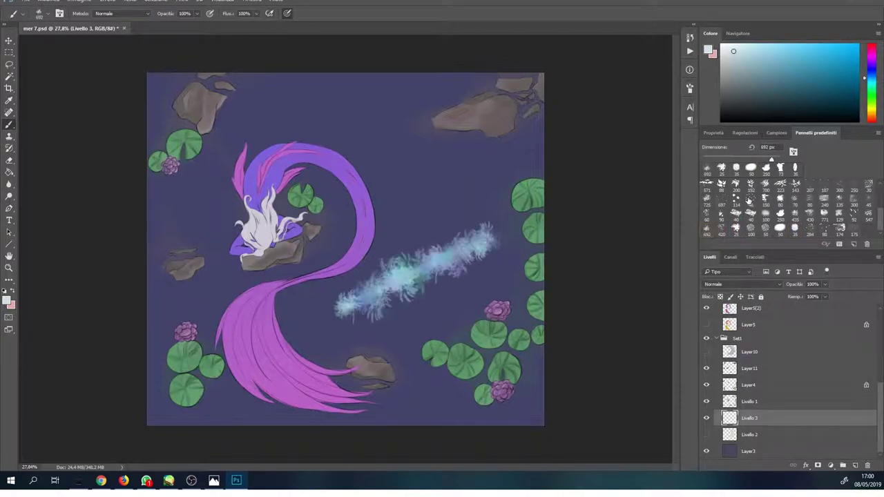
key("ctrl+z")
left_click_drag(484, 241, 387, 310)
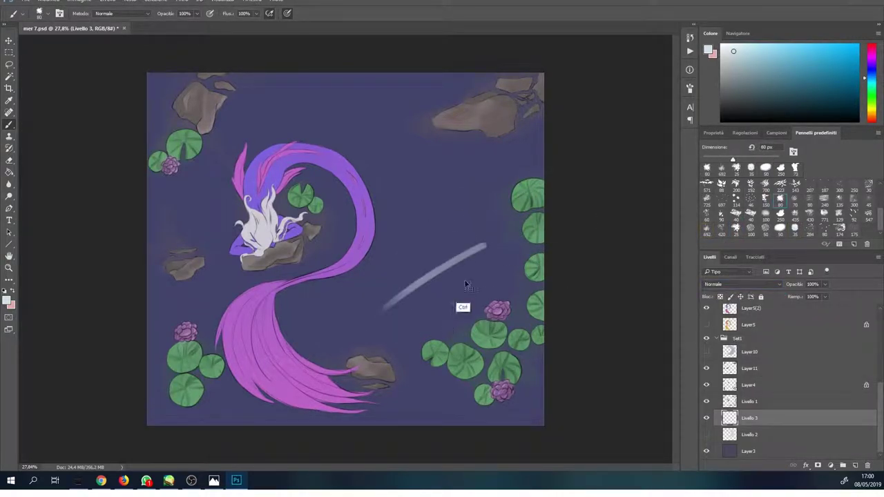
left_click_drag(544, 154, 147, 341)
left_click_drag(508, 222, 147, 391)
left_click_drag(525, 239, 301, 356)
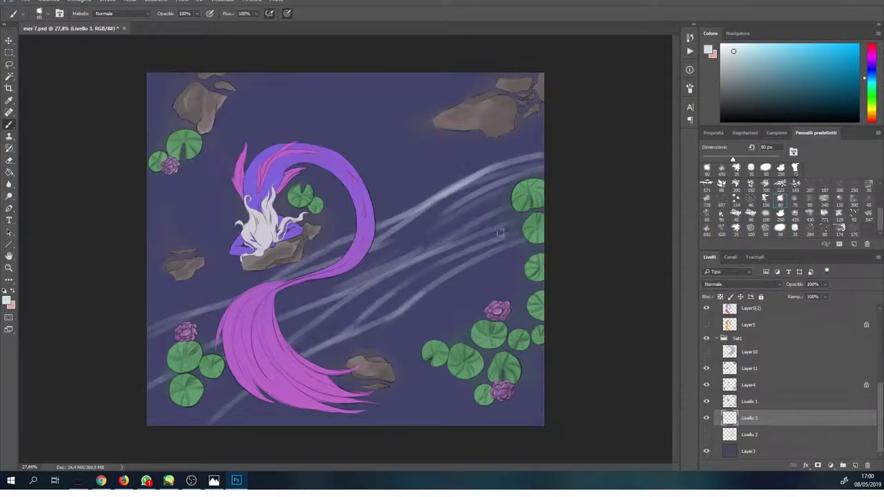
left_click_drag(520, 264, 311, 360)
left_click_drag(493, 134, 324, 204)
left_click_drag(242, 229, 148, 304)
left_click_drag(470, 155, 333, 228)
left_click_drag(237, 178, 148, 211)
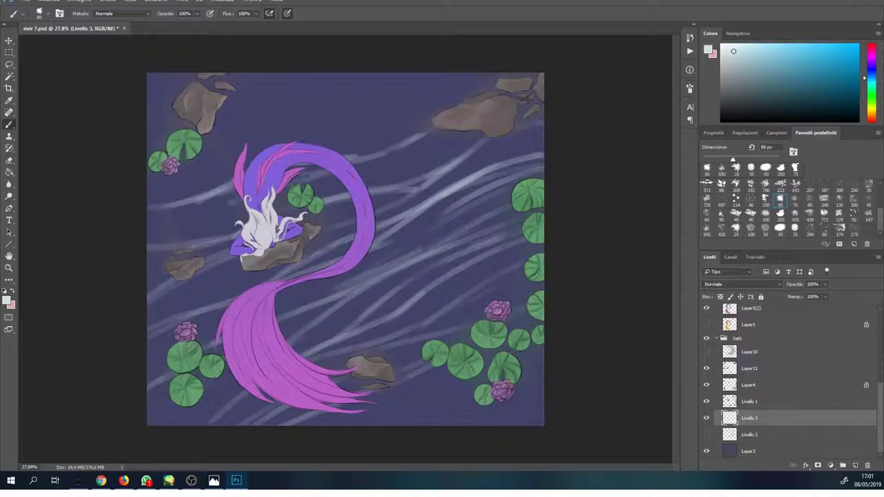
left_click_drag(464, 99, 201, 152)
left_click_drag(486, 71, 218, 113)
left_click_drag(544, 356, 383, 434)
Step: Enlarge the brush slightly and add more streaks through the middle, upper and lower-right water
key("period")
left_click_drag(544, 156, 378, 239)
left_click_drag(442, 201, 291, 276)
left_click_drag(427, 138, 349, 208)
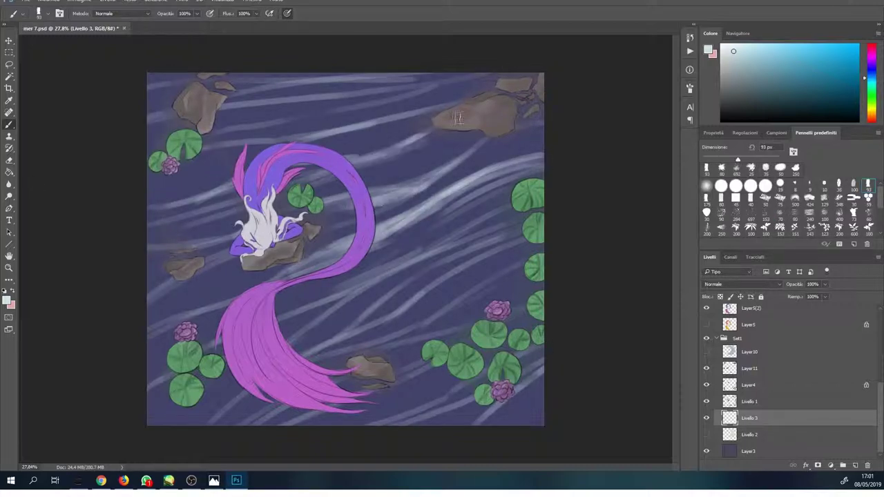
left_click_drag(420, 89, 212, 132)
left_click_drag(235, 239, 146, 309)
left_click_drag(442, 246, 278, 339)
left_click_drag(521, 237, 341, 349)
left_click_drag(489, 352, 373, 421)
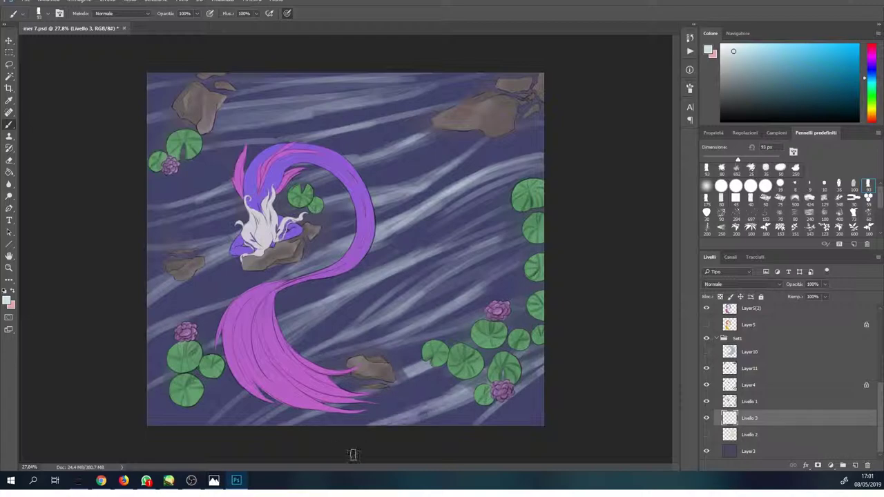
Step: Raise the dark background layer's saturation to +26 with Hue/Saturation
left_click(749, 451)
key("ctrl+u")
mouse_move(667, 136)
left_mouse_down()
mouse_move(679, 141)
mouse_move(666, 116)
left_mouse_up()
key("Return")
left_click(749, 418)
Step: Try Overlay and Vivid Light (Luce vivida) blend modes on the streaks layer
left_click(739, 284)
left_click(725, 377)
key("Down")
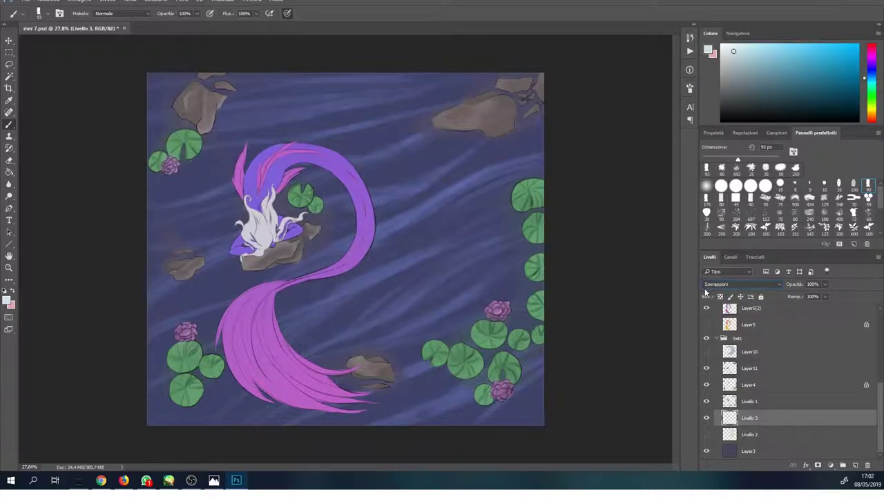
key("Down")
key("Down")
key("Down")
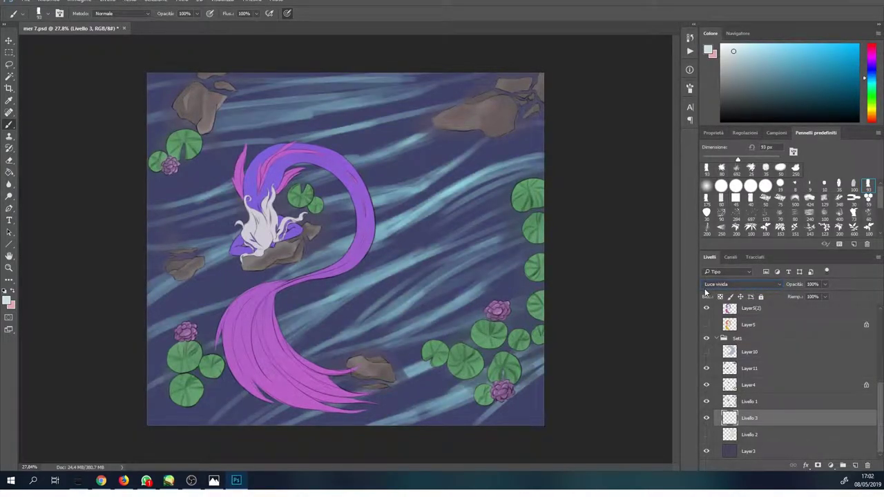
key("Home")
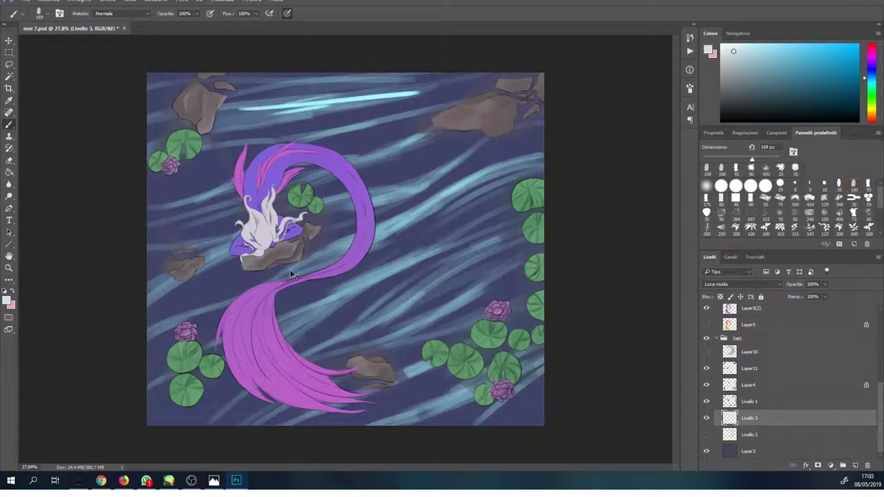
Step: Soften the water streaks with a blur filter from the Sfocatura menu
left_click(181, 1)
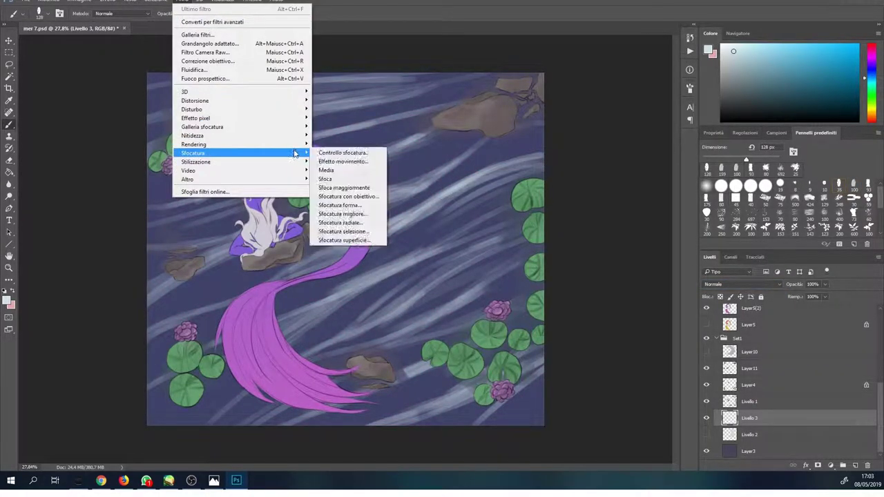
left_click(345, 152)
left_click(671, 203)
Step: Paint more pale streaks across the upper, mid-right and lower-right water, then save the file
mouse_move(476, 173)
left_mouse_down()
mouse_move(539, 160)
mouse_move(446, 188)
left_mouse_up()
left_click_drag(538, 181, 430, 245)
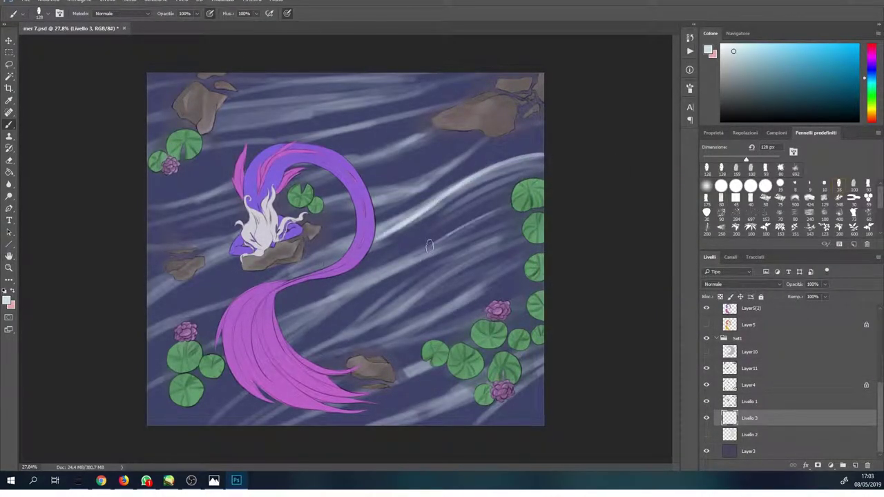
left_click_drag(506, 228, 321, 312)
left_click_drag(511, 263, 477, 289)
left_click_drag(470, 156, 366, 197)
left_click_drag(423, 104, 270, 145)
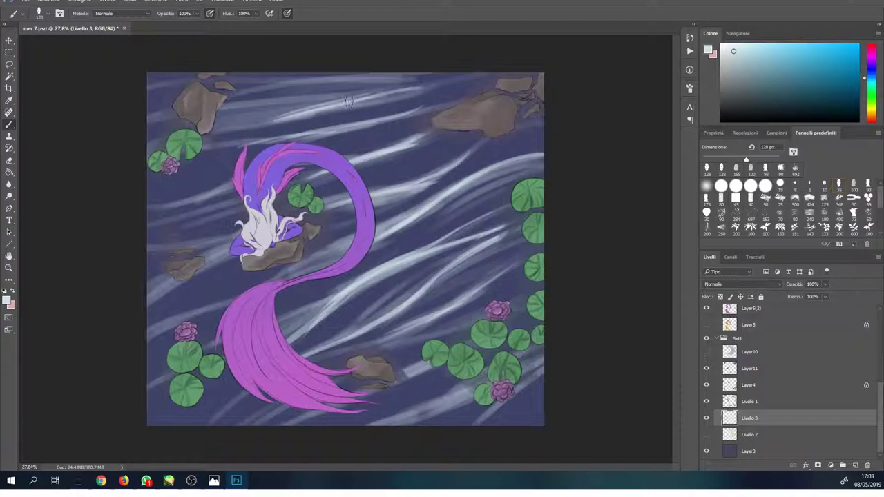
left_click_drag(467, 74, 216, 128)
left_click_drag(428, 359, 398, 375)
left_click_drag(381, 419, 470, 386)
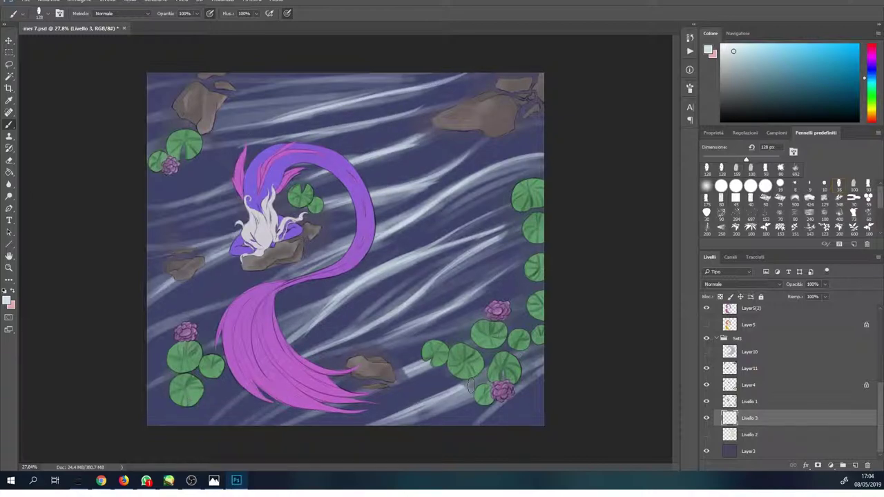
key("ctrl+s")
left_click(706, 434)
Step: Set the crescent moon layer's blend mode to Colore più chiaro (Lighter Color)
left_click(749, 434)
left_click(732, 284)
scroll(707, 281, "down", 4)
scroll(707, 282, "down", 5)
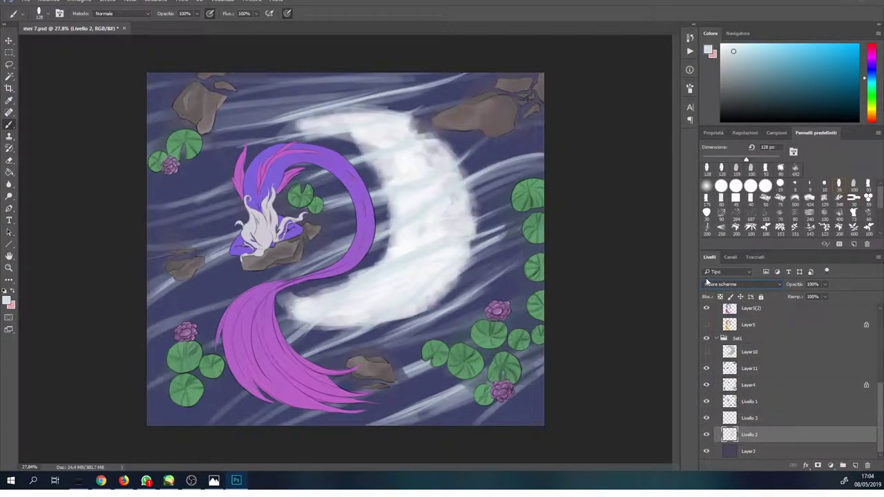
scroll(706, 282, "down", 2)
scroll(707, 282, "down", 2)
scroll(706, 282, "down", 1)
scroll(707, 282, "down", 1)
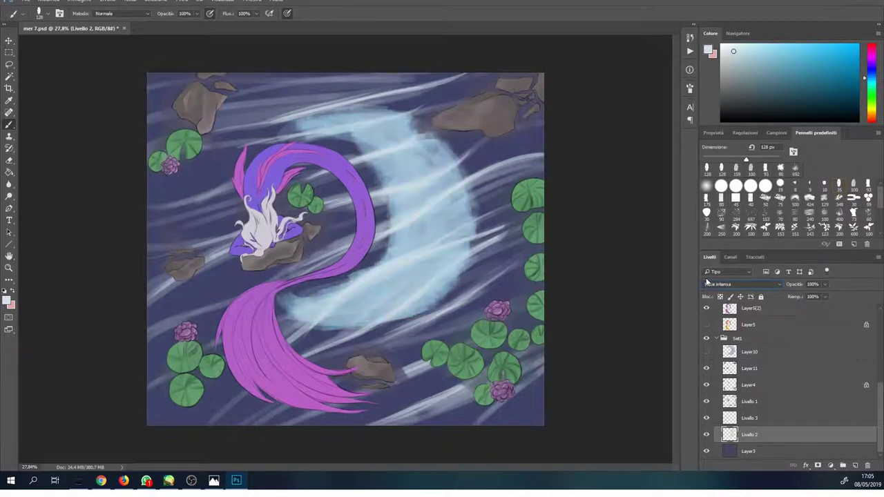
scroll(707, 282, "down", 1)
Step: Move the crescent layer above the streaks and erase its lower-left edge
left_click_drag(765, 439, 753, 400)
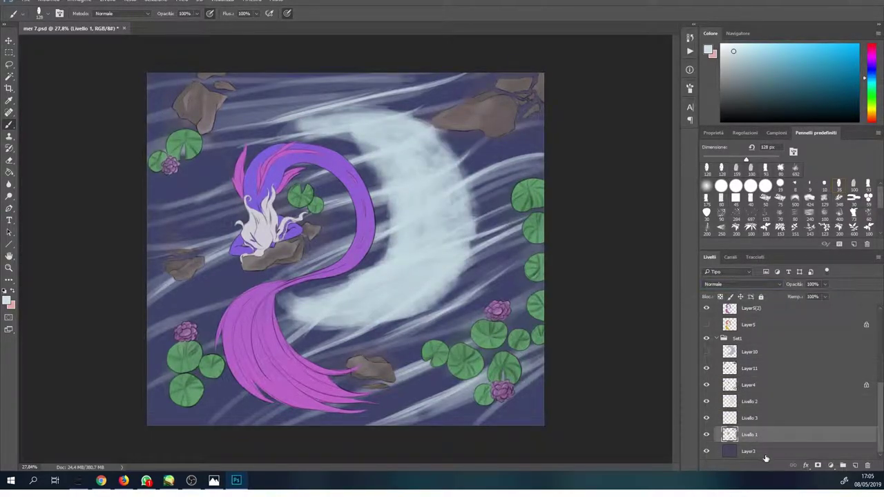
left_click(761, 402)
key("e")
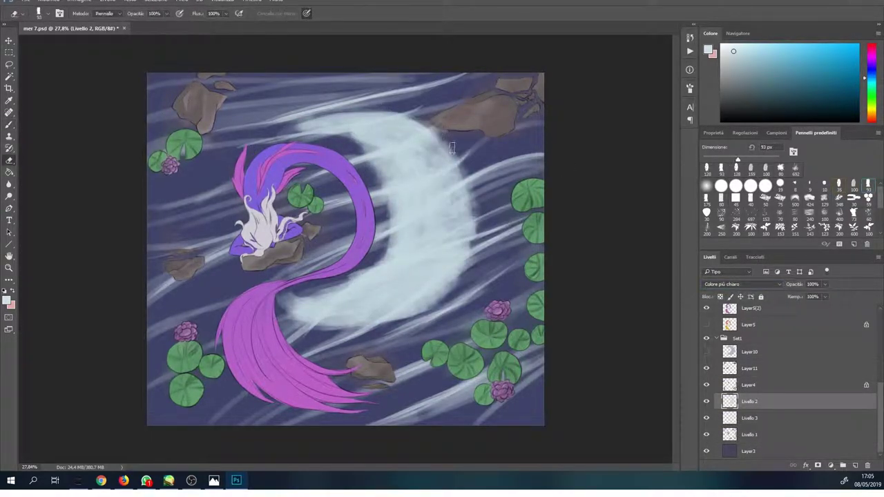
left_click_drag(377, 262, 272, 314)
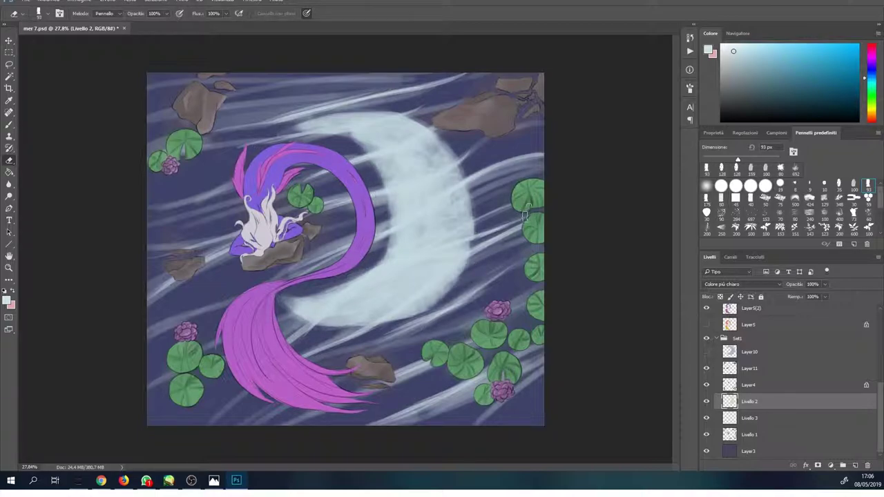
scroll(745, 366, "up", 5)
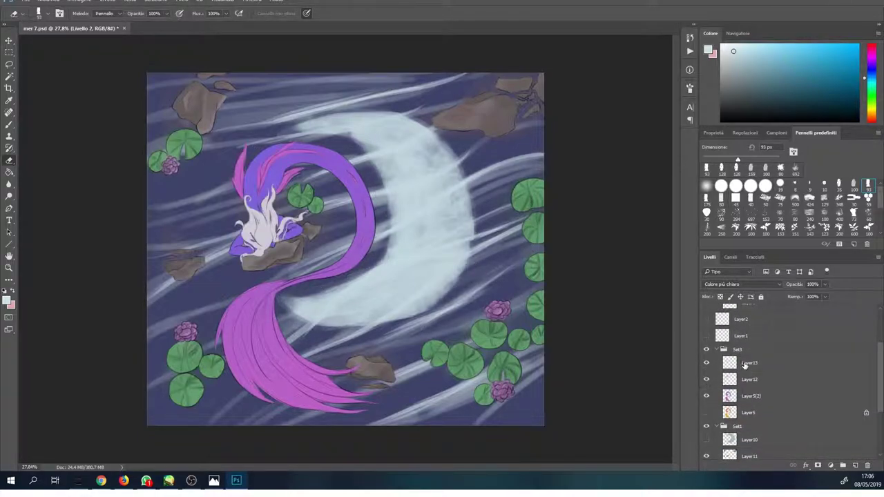
Step: Add a new layer clipped to the hair layer and zoom in on the figure
left_click(745, 366)
key("ctrl+shift+alt+n")
key("b")
scroll(282, 230, "up", 5)
key("Return")
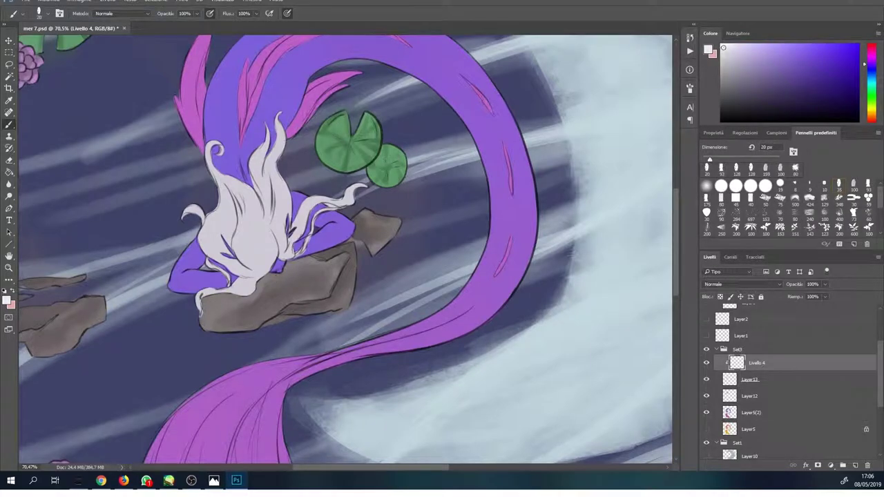
scroll(279, 225, "up", 2)
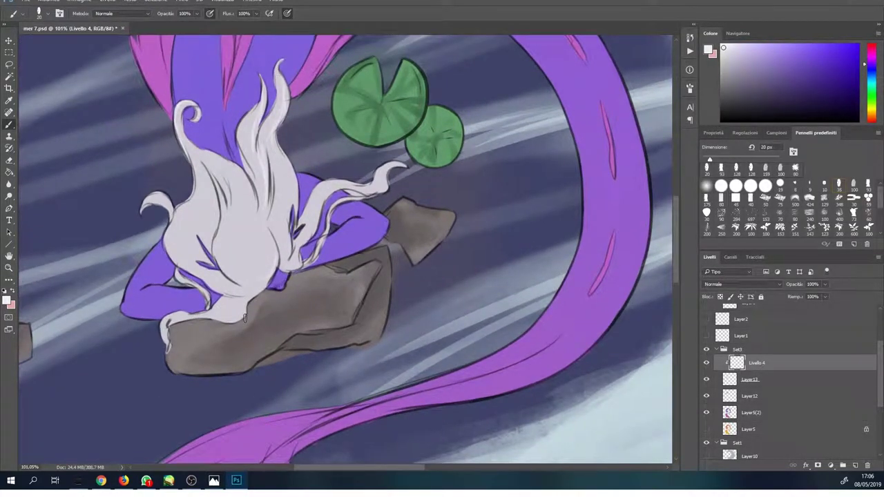
left_click(741, 284)
left_click(722, 329)
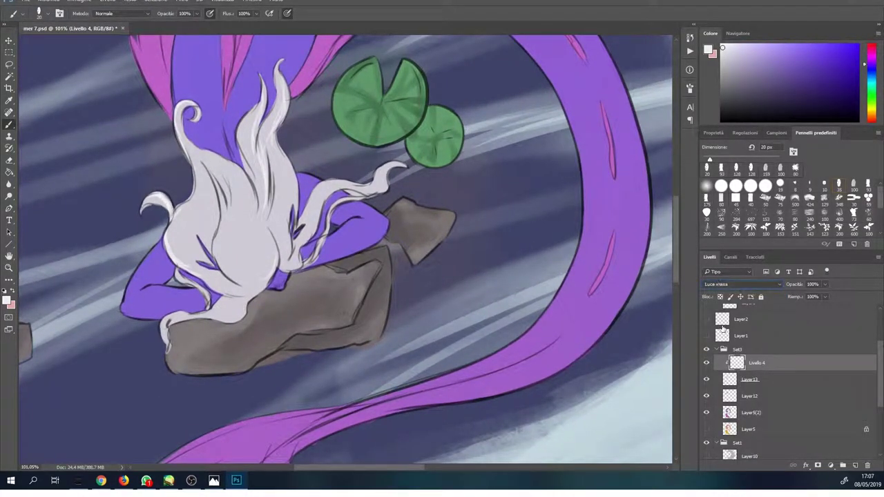
key("Up")
key("Up")
key("Up")
key("Up")
key("Up")
key("Up")
scroll(788, 203, "down", 3)
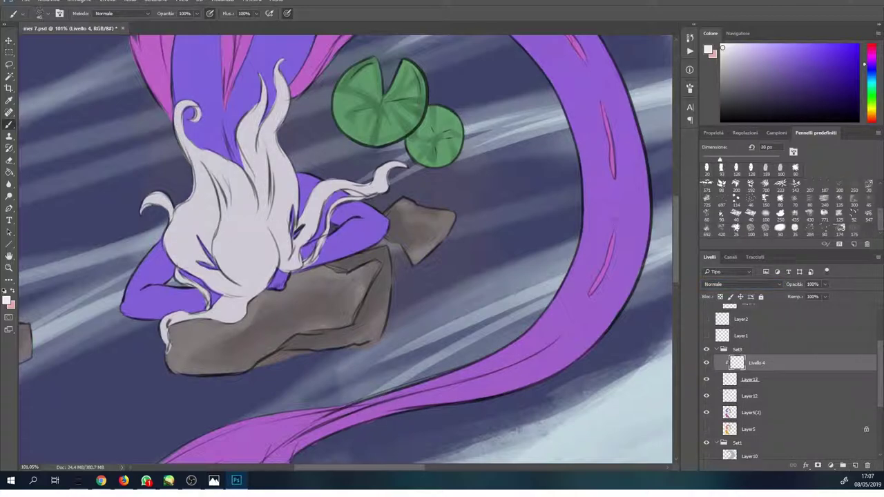
Step: Paint white textured strokes over the hair and soften them with Gaussian Blur
key("period")
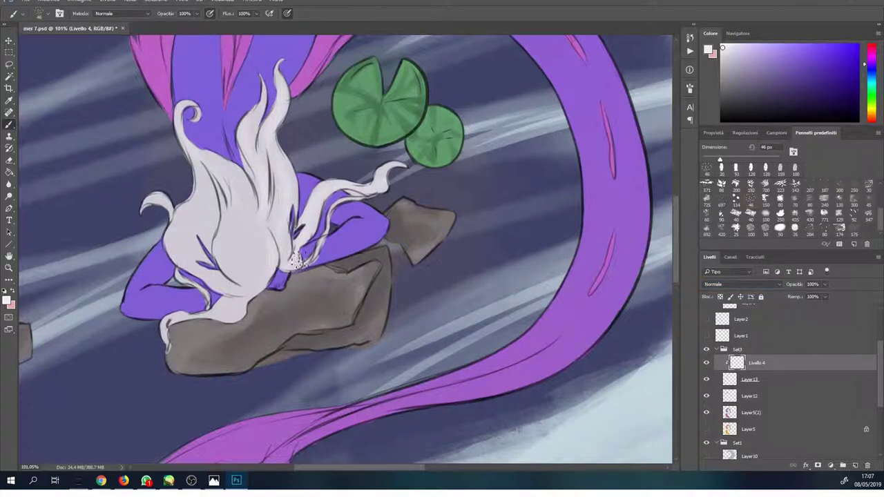
left_click_drag(297, 261, 181, 228)
left_click_drag(208, 166, 228, 276)
left_click_drag(249, 183, 256, 276)
left_click(181, 1)
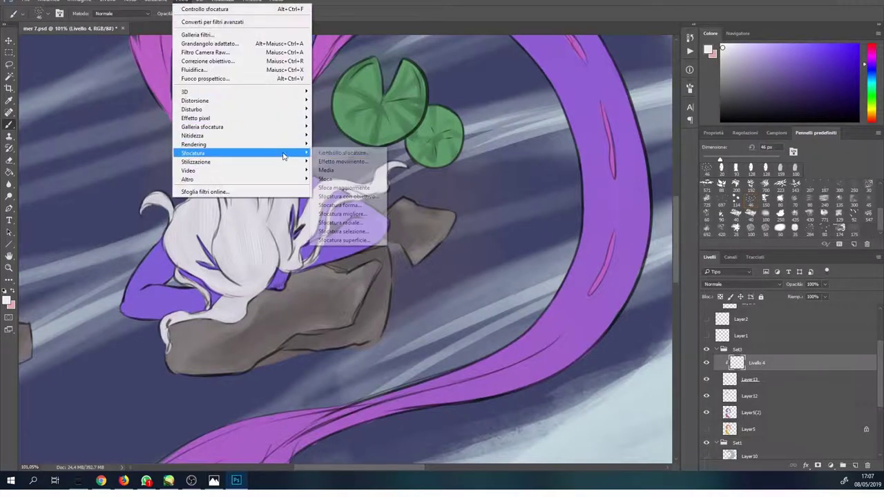
left_click(342, 153)
key("Return")
Step: Set the hair highlight layer to Schermo lineare (Linear Dodge) blending
key("comma")
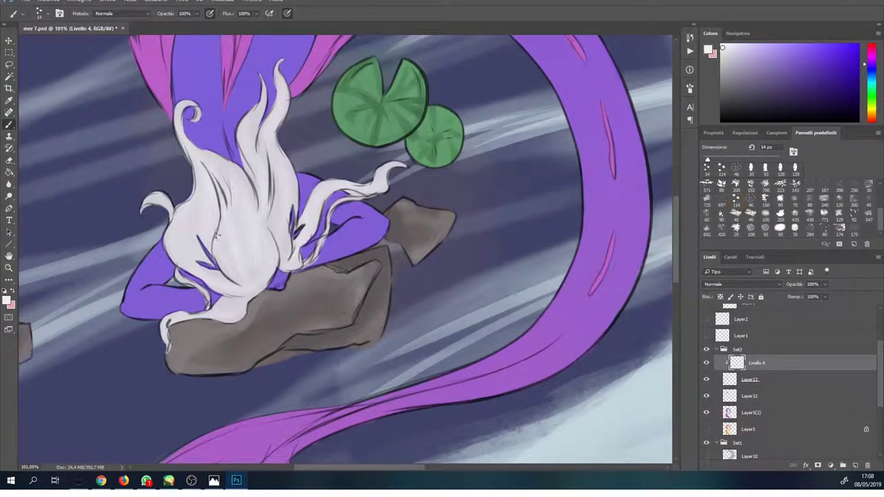
left_click(743, 284)
left_click(745, 349)
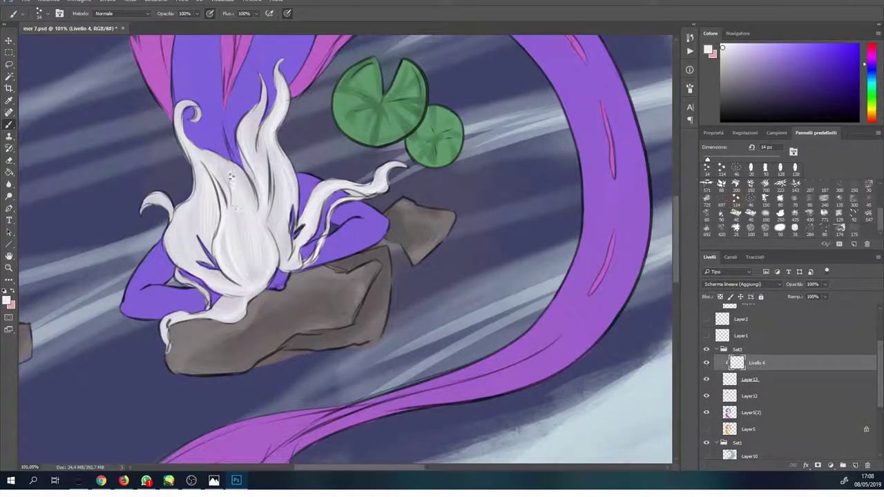
left_click(710, 378)
Step: Shade the white hair with darker strokes using a 20 px brush
left_click_drag(711, 160, 714, 159)
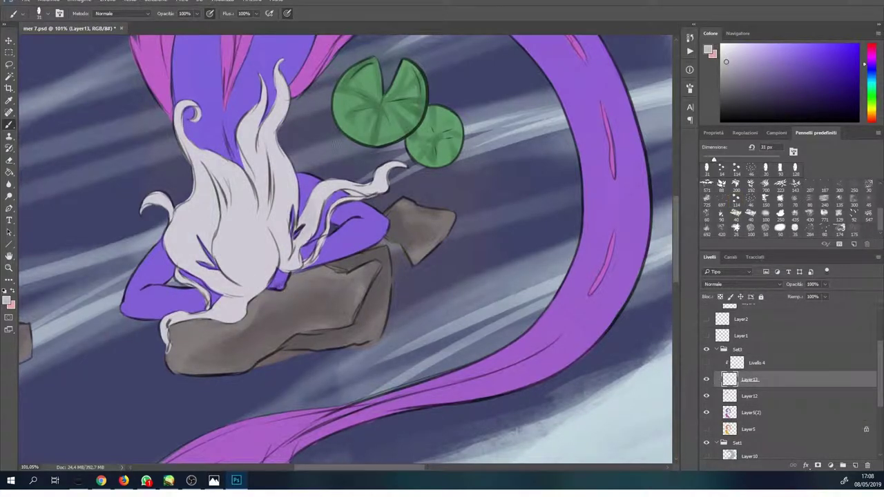
key("bracketleft")
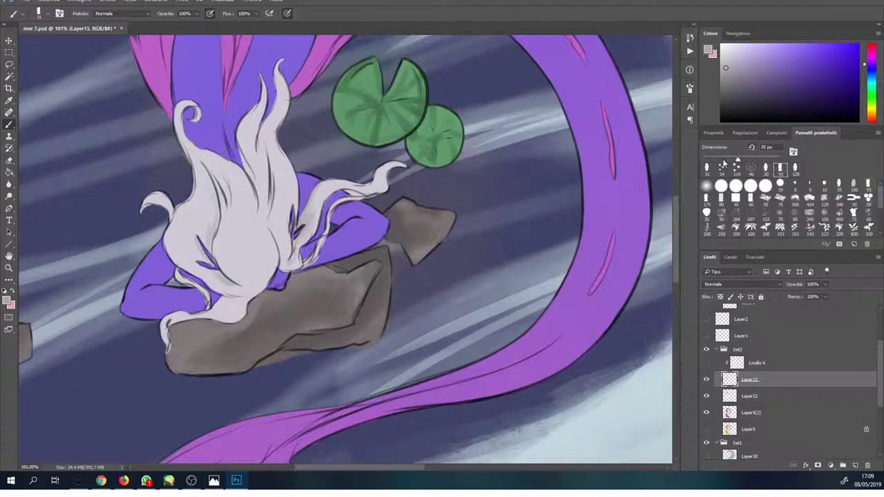
left_click_drag(265, 103, 260, 198)
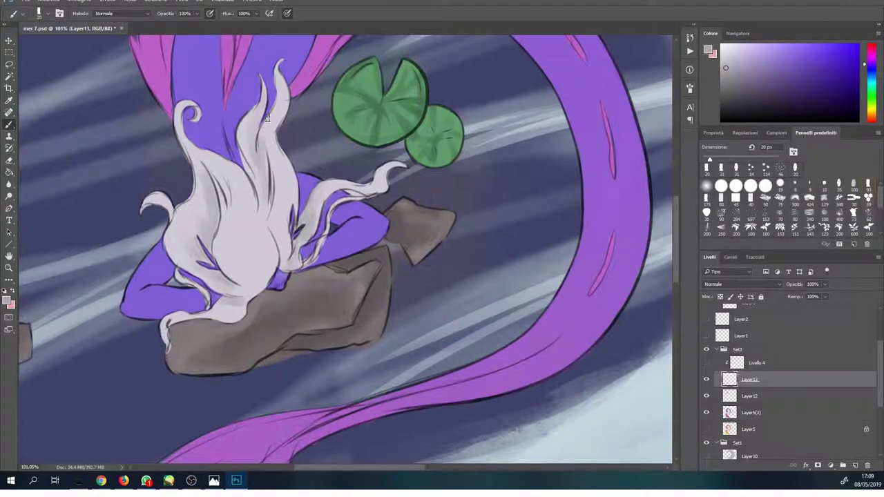
left_click_drag(229, 165, 215, 193)
left_click_drag(222, 152, 204, 216)
left_click_drag(261, 286, 229, 307)
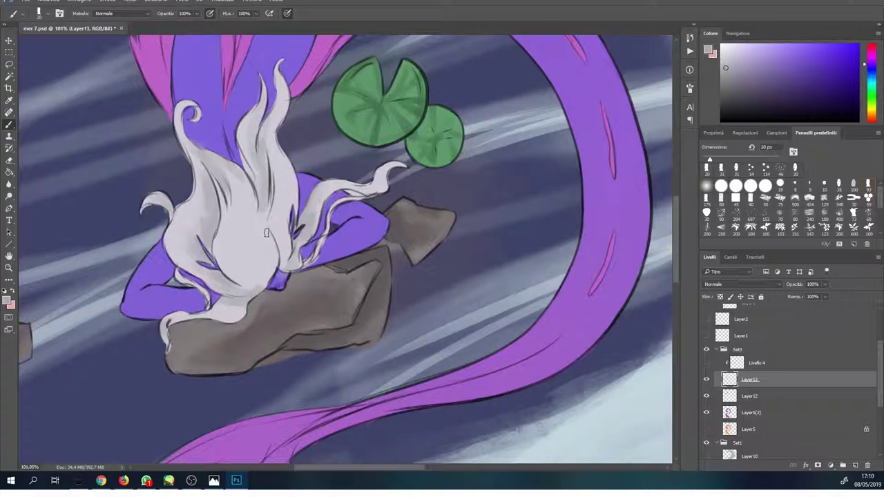
Step: Erase part of the glow over the hair on the glow layer
left_click(706, 363)
left_click(757, 362)
key("e")
left_click_drag(221, 138, 276, 263)
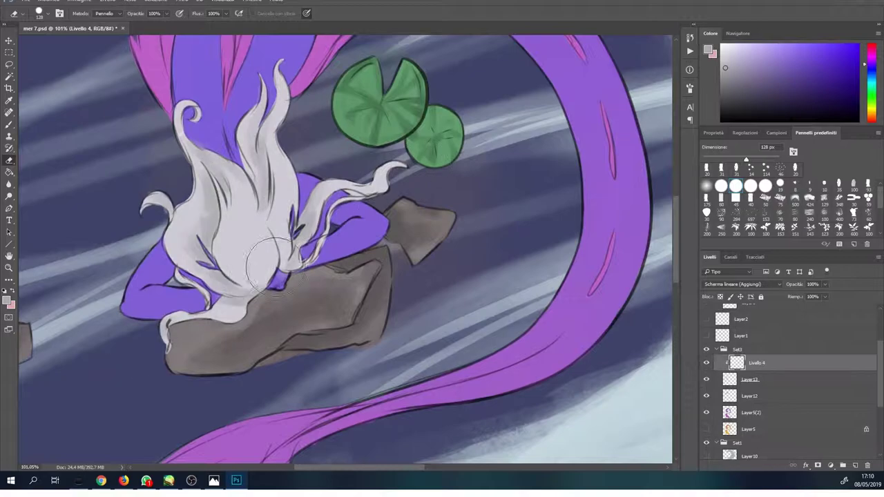
Step: Paint bright highlights on the top, centre and right hair strands
key("b")
left_click_drag(277, 90, 282, 133)
left_click_drag(387, 166, 373, 190)
left_click_drag(216, 246, 235, 275)
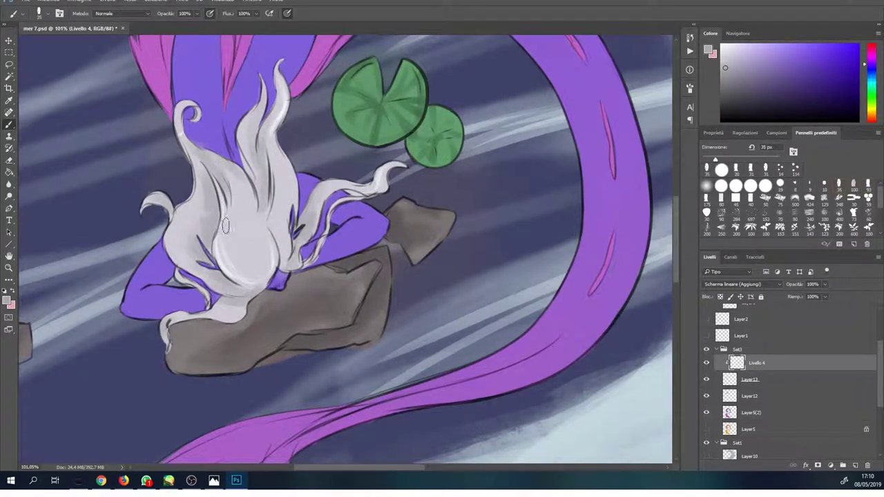
left_click_drag(214, 152, 232, 207)
left_click_drag(220, 311, 242, 323)
left_click_drag(379, 184, 314, 218)
left_click_drag(294, 135, 272, 207)
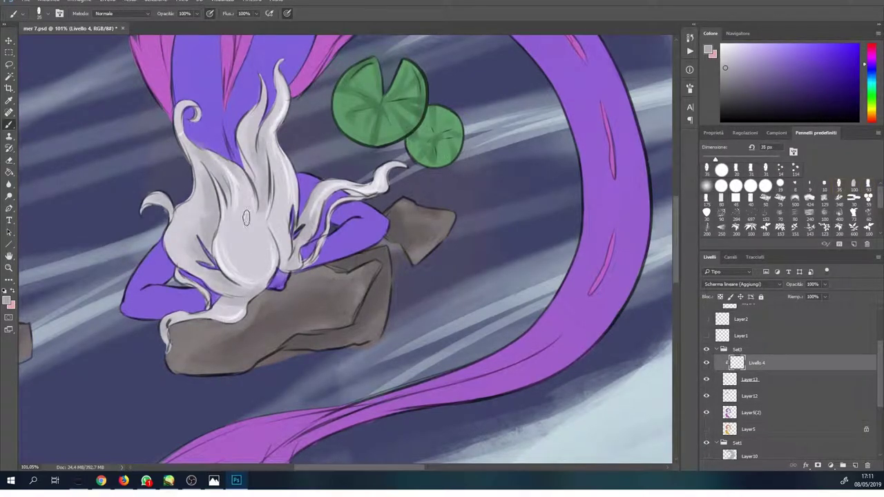
Step: Draw fine dark strand lines down the hair centre and lower hair
key("ctrl+0")
scroll(310, 241, "up", 4)
left_click(750, 379)
left_click(736, 169)
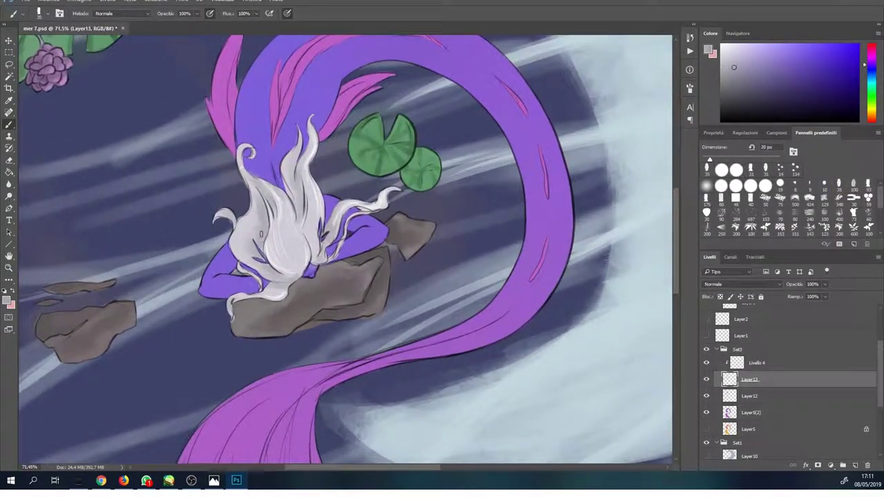
left_click(872, 69)
left_click_drag(289, 163, 301, 219)
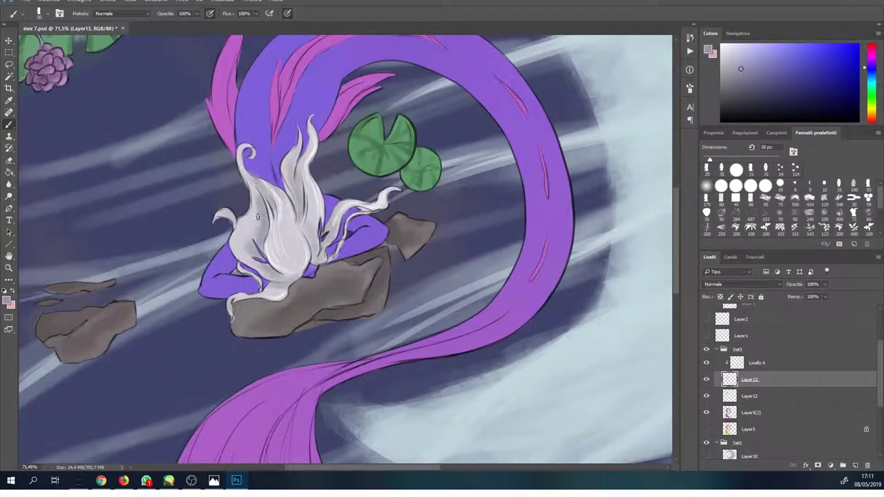
left_click_drag(259, 250, 272, 276)
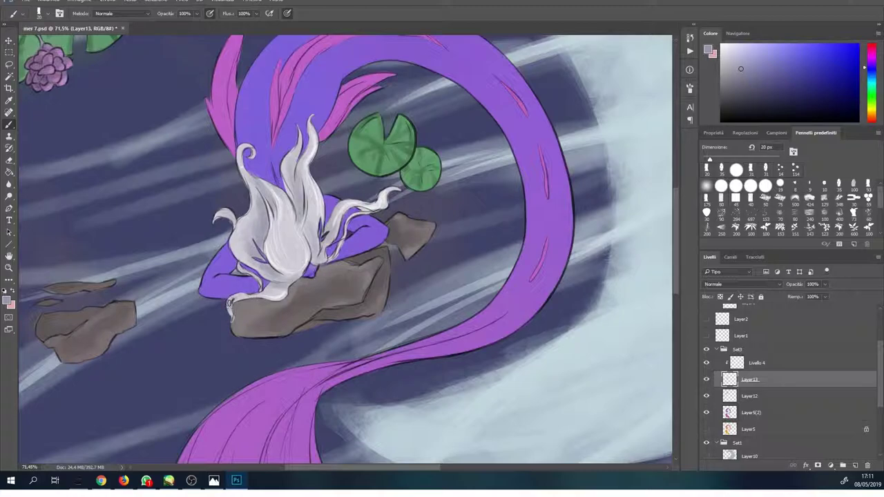
key("ctrl+0")
Step: Erase stray marks near the left pink strands and soften the tail with a larger eraser
key("e")
key("alt+bracketleft")
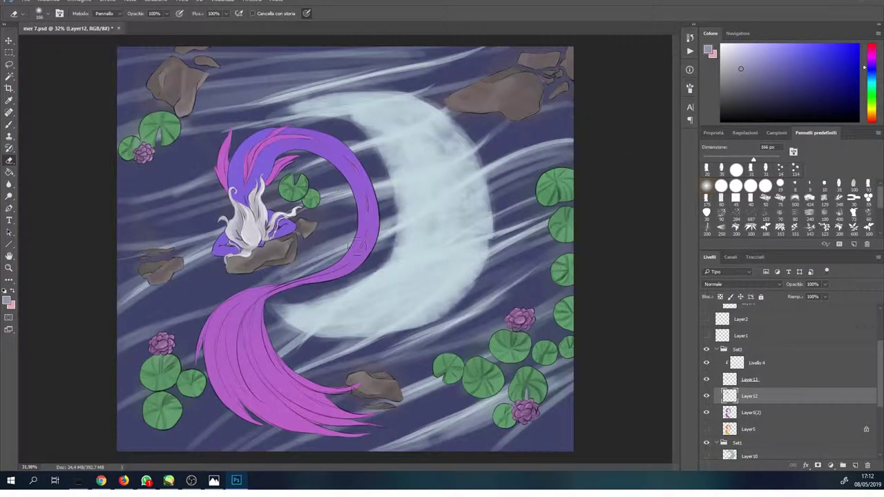
scroll(214, 73, "up", 2)
key("bracketright")
left_click_drag(228, 221, 242, 173)
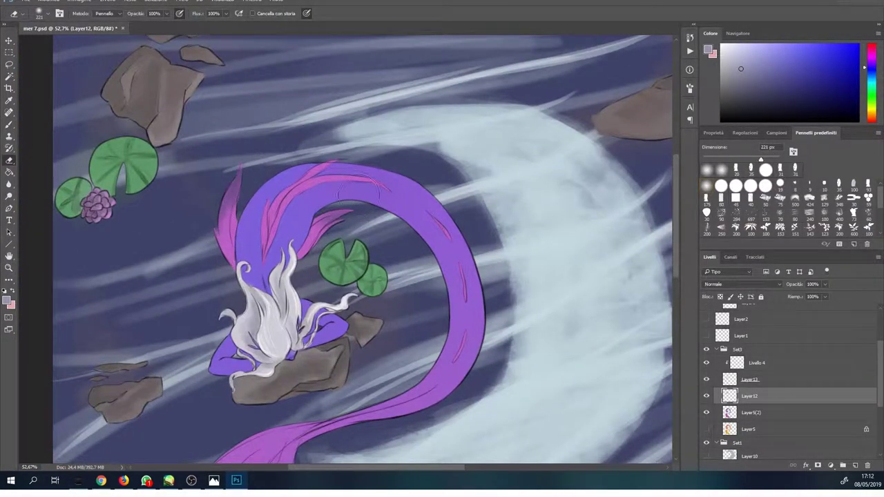
left_click_drag(360, 387, 283, 118)
key("alt+bracketleft")
key("bracketright")
left_click_drag(373, 387, 238, 290)
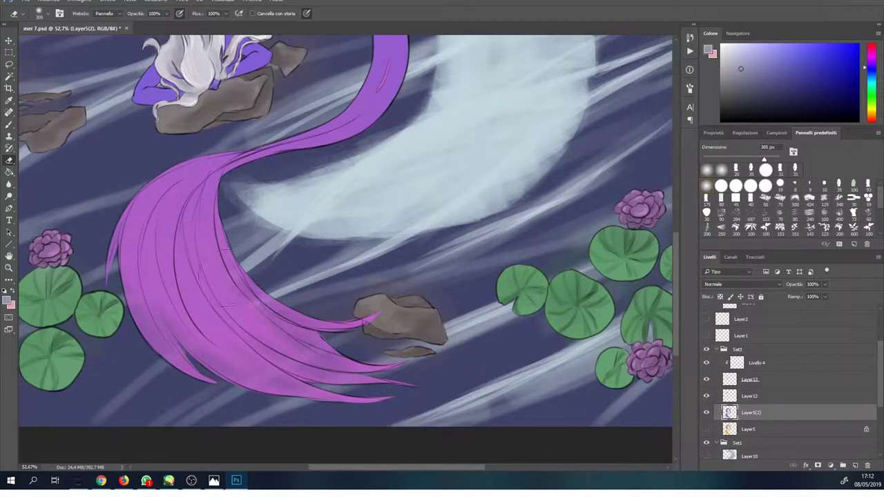
scroll(346, 356, "down", 5)
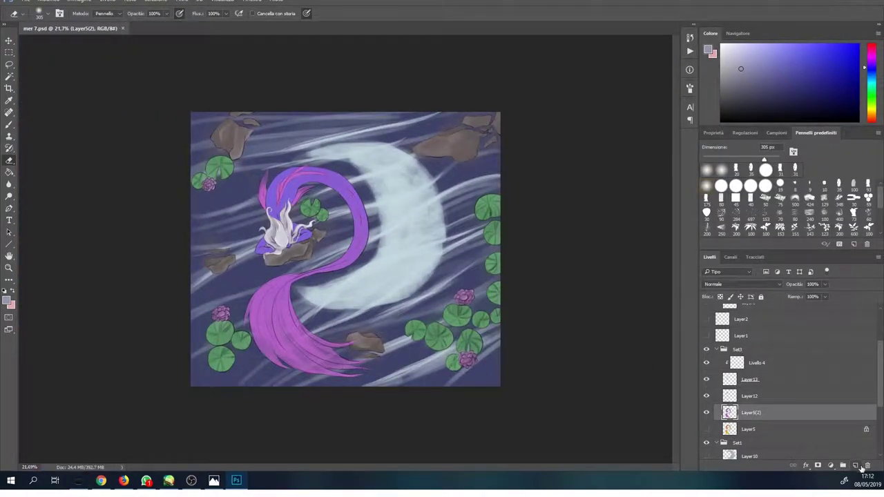
Step: Add a new empty layer, Livello 5, above Layer5(2)
left_click(855, 466)
key("b")
scroll(362, 252, "up", 2)
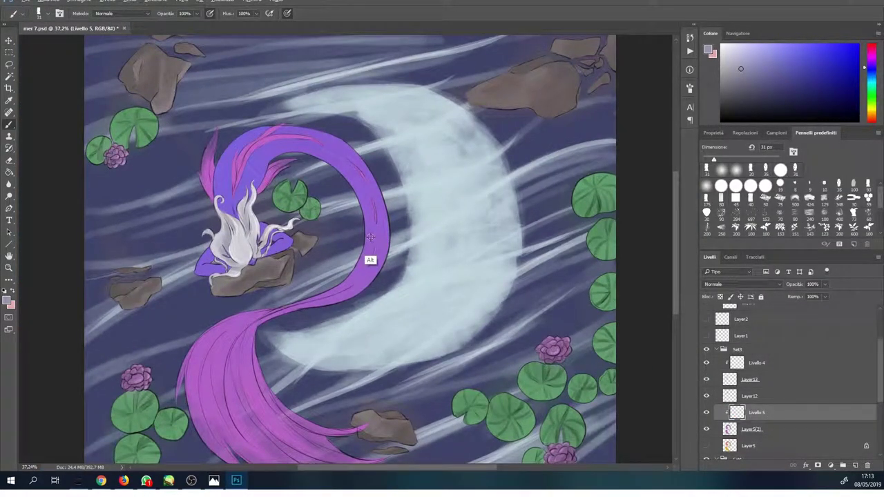
Step: Sample purples from the figure and paint shading near the arm on Livello 5
left_click(370, 237, "alt")
left_click(383, 249, "alt")
scroll(357, 325, "up", 3)
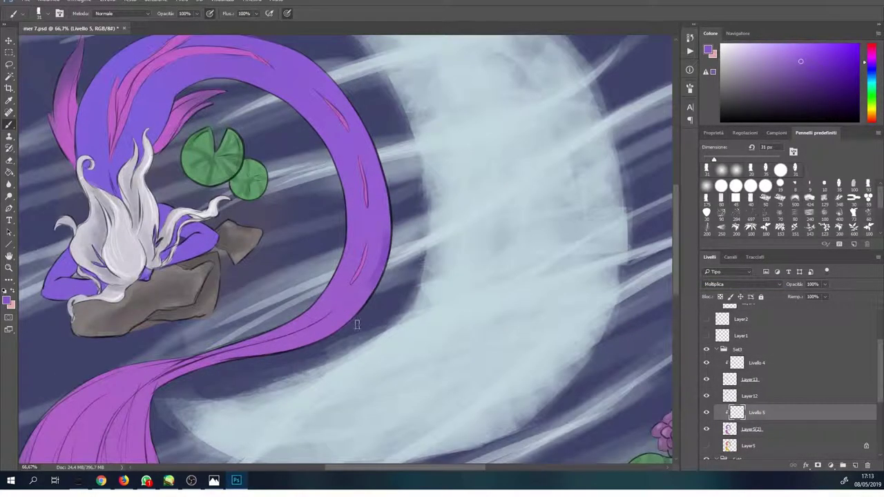
left_click_drag(193, 234, 319, 272)
left_click(327, 276, "alt")
left_click(327, 281, "alt")
left_click(328, 289, "alt")
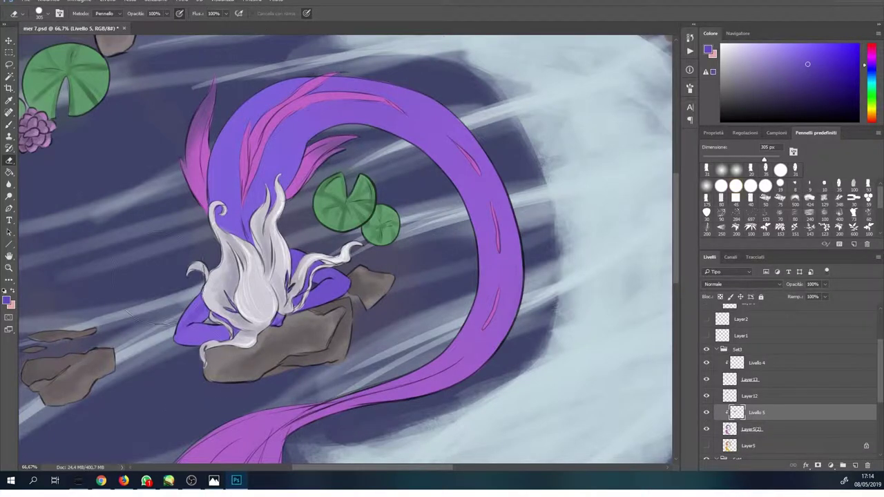
Step: Try Multiply and Lighter Color blending on Livello 5, then return it to Normal
left_click(743, 284)
left_click(726, 309)
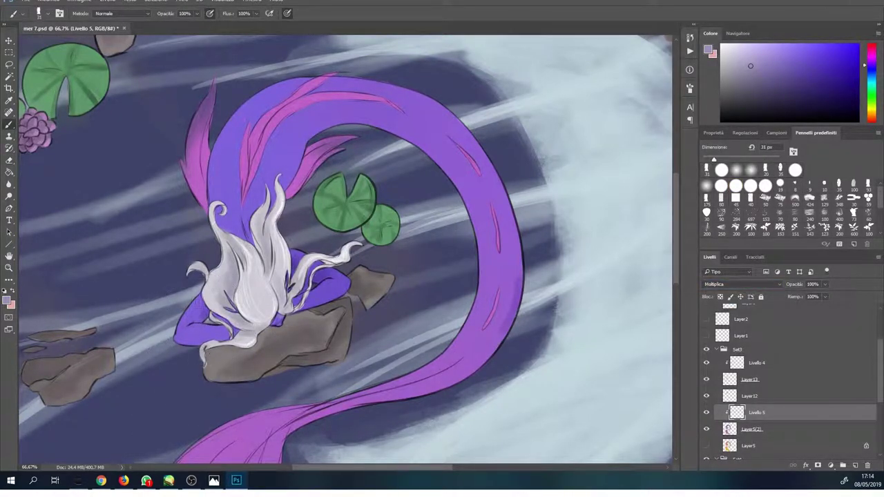
left_click(199, 362, "alt")
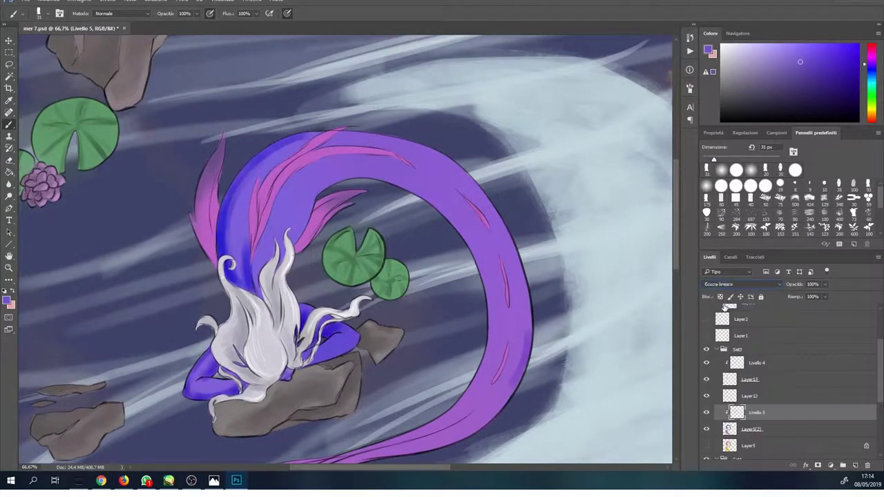
left_click(743, 284)
left_click(730, 301)
key("shift+alt+n")
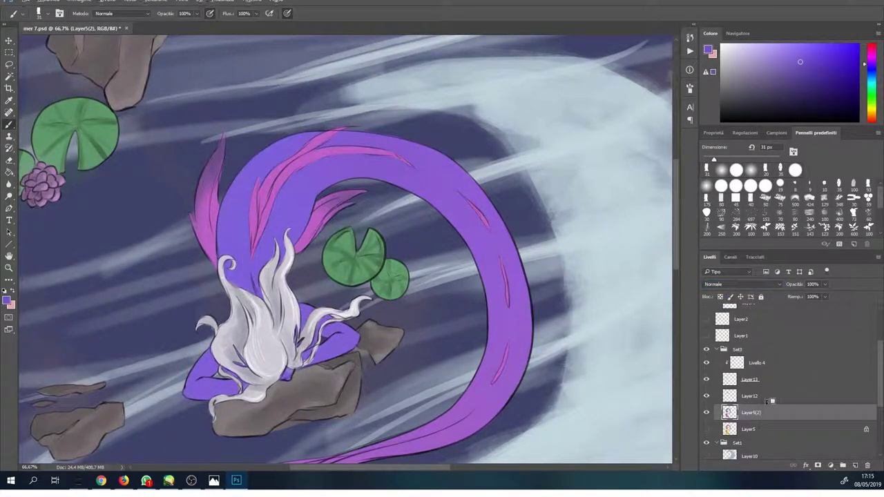
Step: Sample a hair colour and a lighter purple from the painting's left and top
left_click_drag(200, 366, 247, 320)
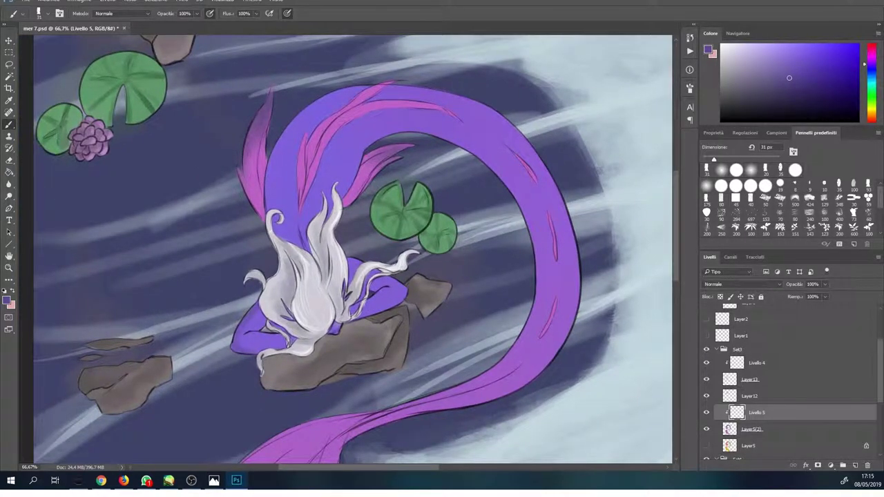
left_click(259, 342, "alt")
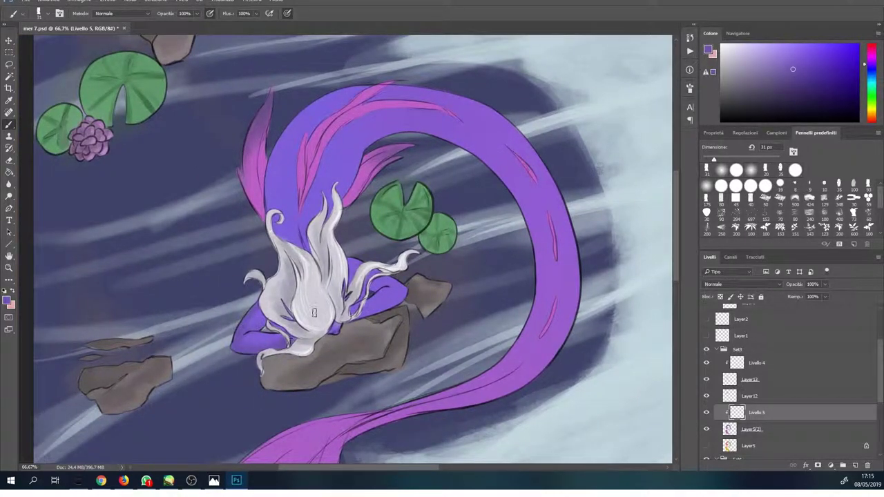
left_click_drag(243, 335, 259, 400)
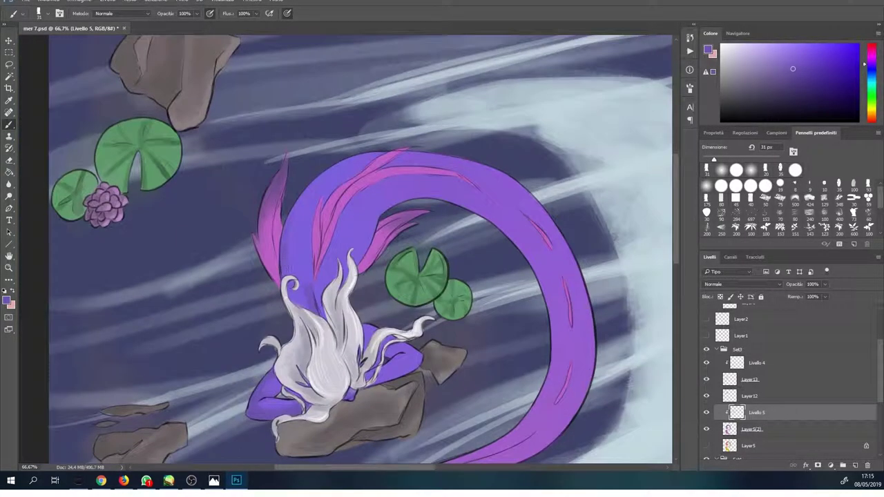
left_click(312, 203, "alt")
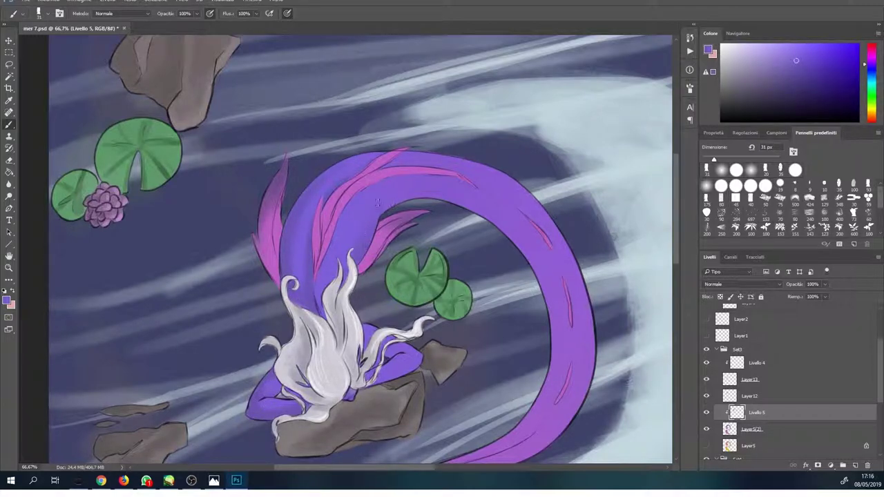
scroll(377, 203, "down", 5)
scroll(467, 383, "up", 5)
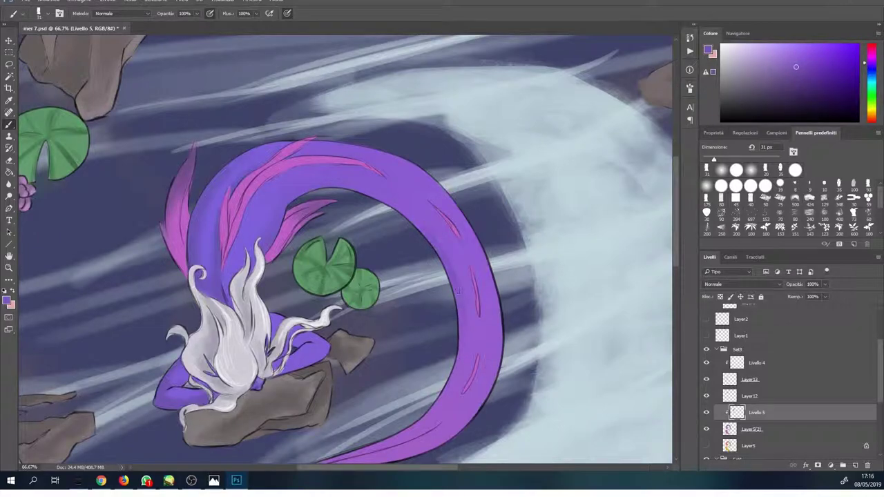
scroll(459, 291, "down", 3)
scroll(450, 225, "up", 1)
Step: Sample several purples from the tail and its edges to shade along the tail
scroll(451, 225, "up", 1)
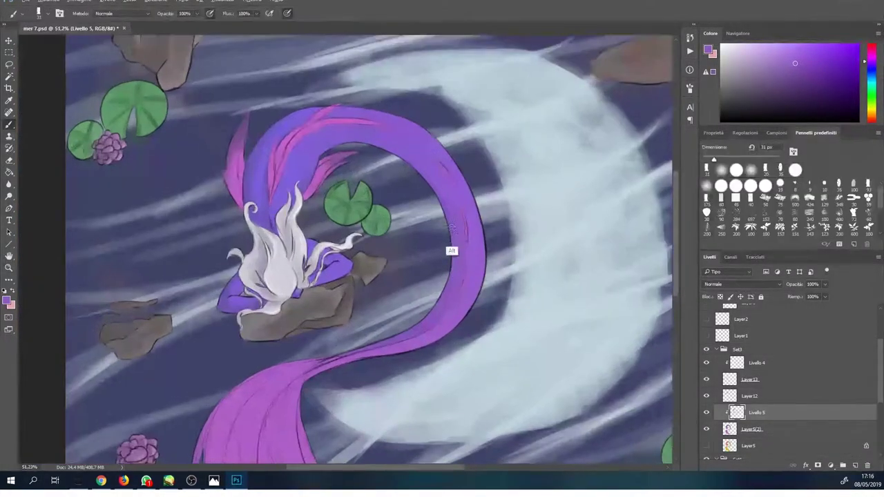
left_click(467, 254, "alt")
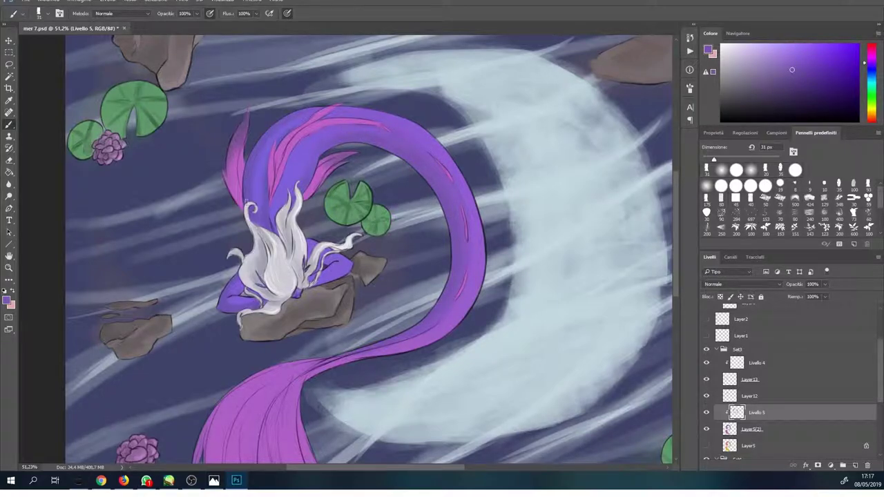
left_click(263, 192, "alt")
left_click(462, 288, "alt")
left_click(417, 170, "alt")
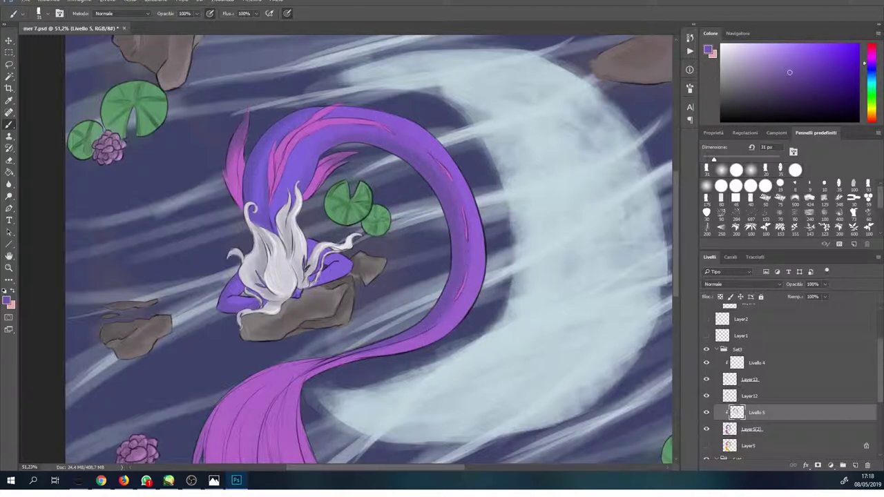
left_click(435, 182, "alt")
Step: Bring the lower tail into view and pick a pink for the tail tip
scroll(248, 256, "down", 2)
left_click_drag(311, 415, 371, 261)
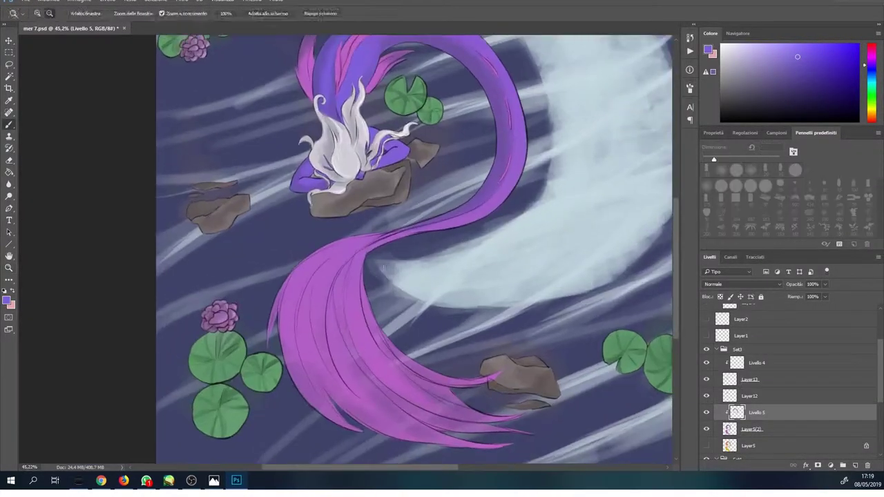
left_click(357, 339, "alt")
left_click_drag(379, 353, 332, 312)
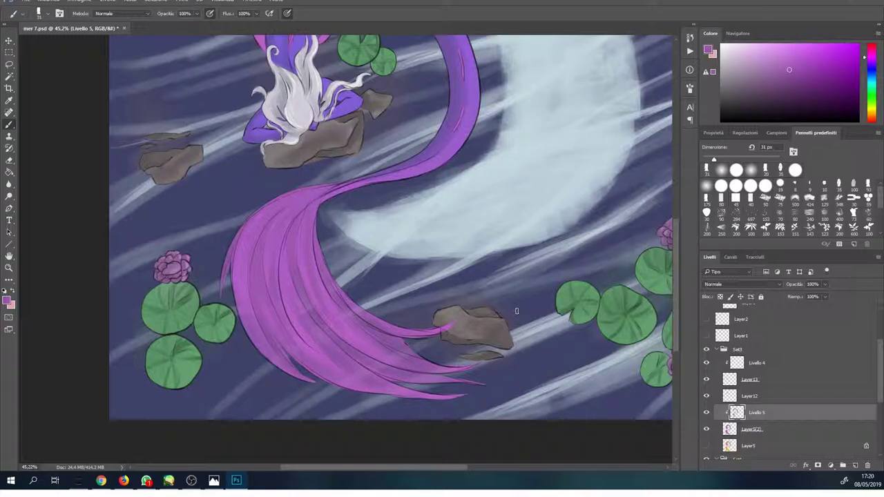
Step: Duplicate the tail layer, revert that duplicate through History, and save the painting
scroll(516, 311, "down", 3)
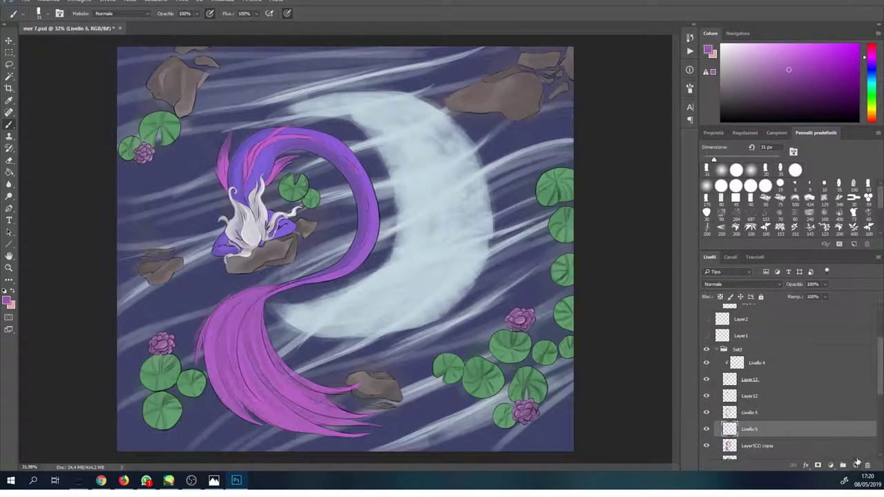
key("ctrl+j")
key("e")
key("e")
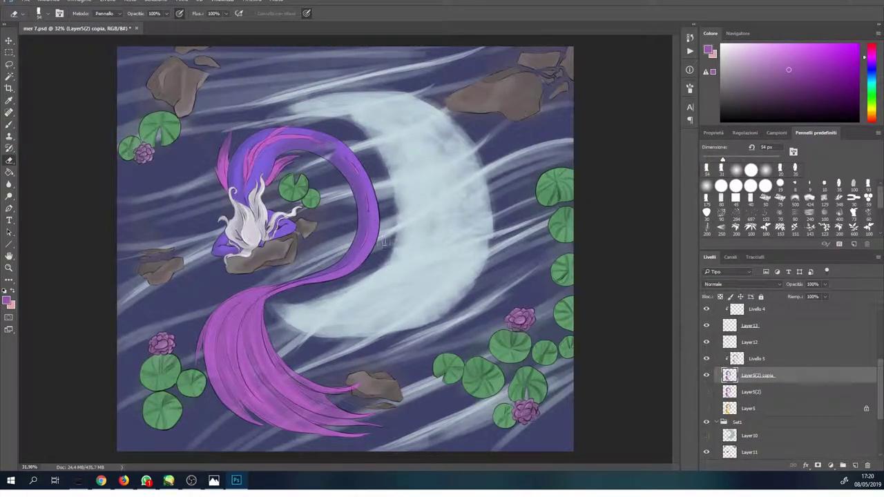
scroll(334, 134, "down", 3)
scroll(334, 135, "up", 2)
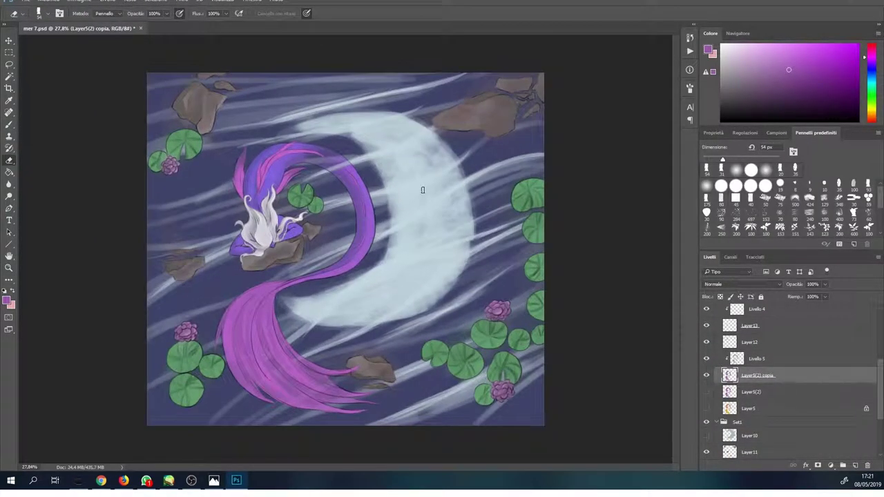
left_click(689, 37)
left_click(629, 49)
key("ctrl+s")
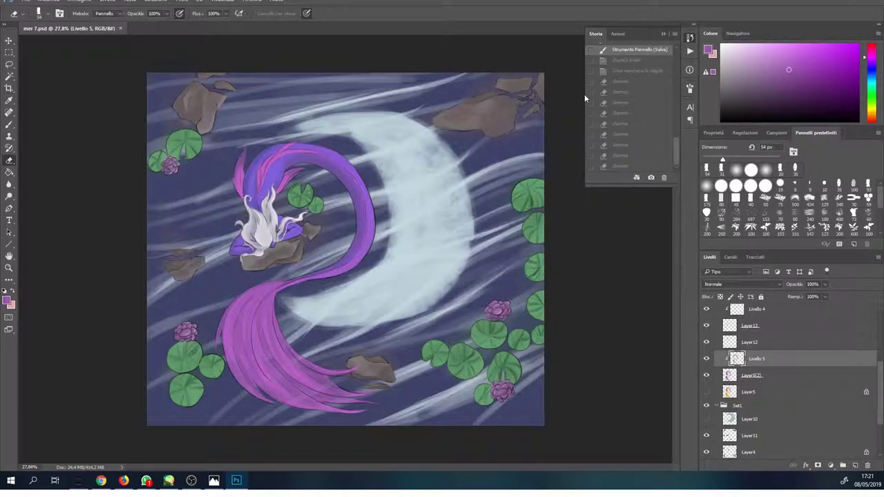
Step: Crop the canvas by lowering the top edge slightly, choose a guide overlay, and save
key("c")
left_click_drag(345, 72, 345, 76)
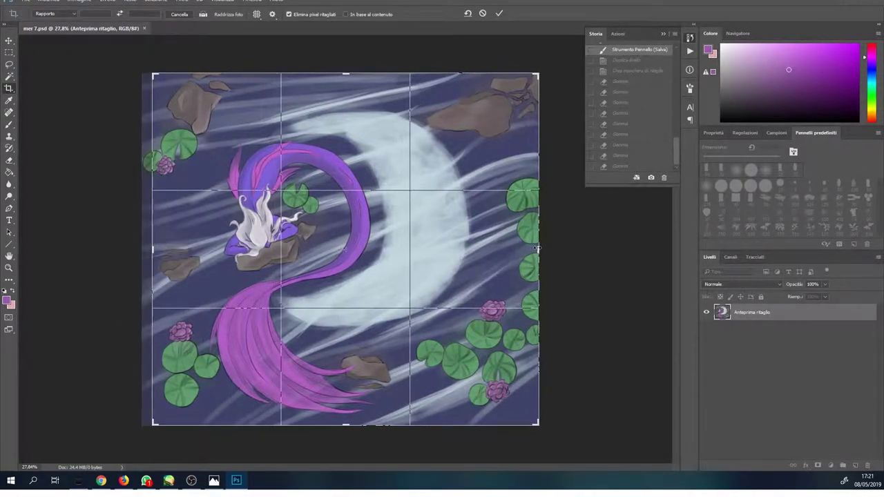
left_click(257, 14)
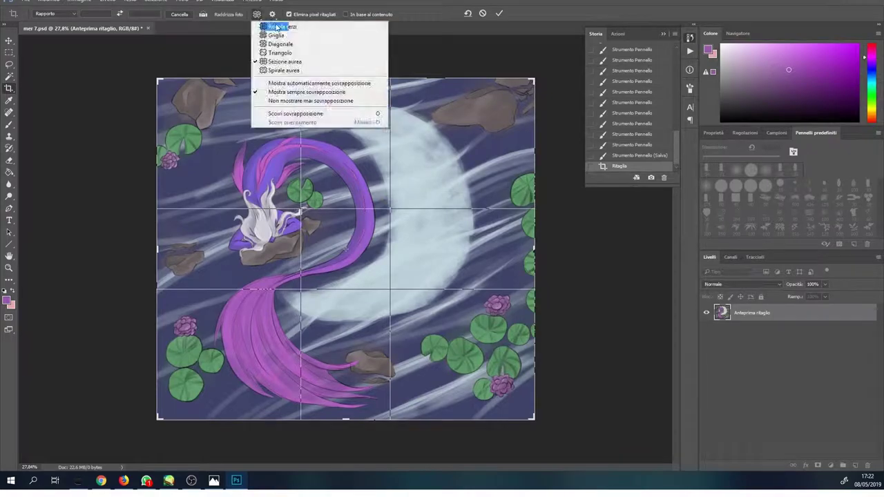
left_click(498, 13)
key("ctrl+s")
Step: Hide the white streak layer and select Layer3 with a 93 px brush
scroll(760, 379, "down", 5)
left_click(706, 417)
left_click(749, 451)
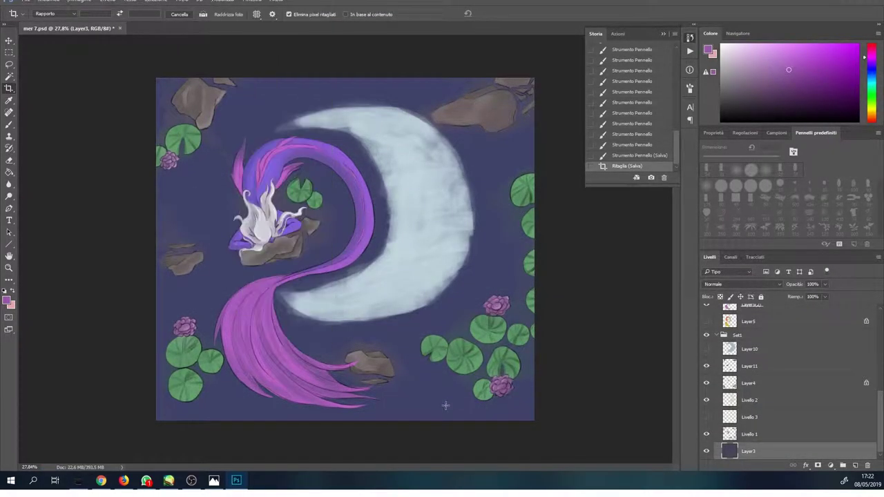
key("b")
left_click(868, 185)
Step: Paint dark shading onto the Layer3 background, hiding the moon to see it
left_click_drag(419, 391, 406, 418)
left_click(394, 350)
left_click(253, 154)
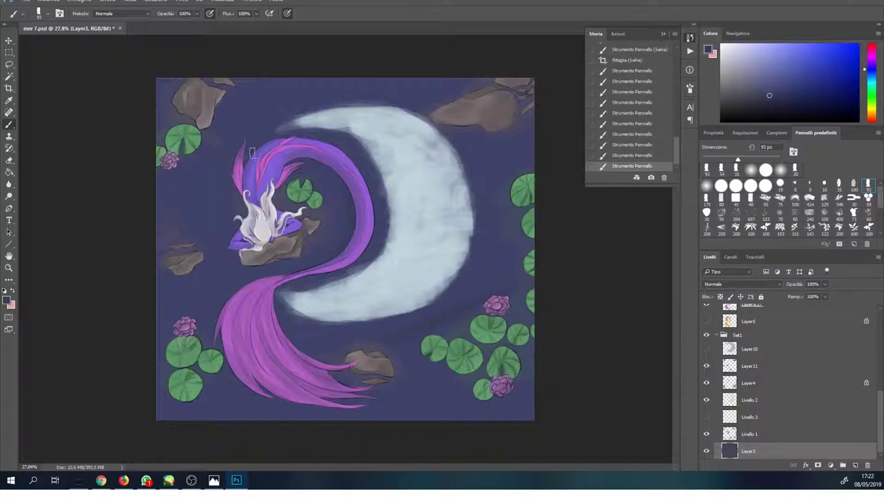
left_click(160, 103)
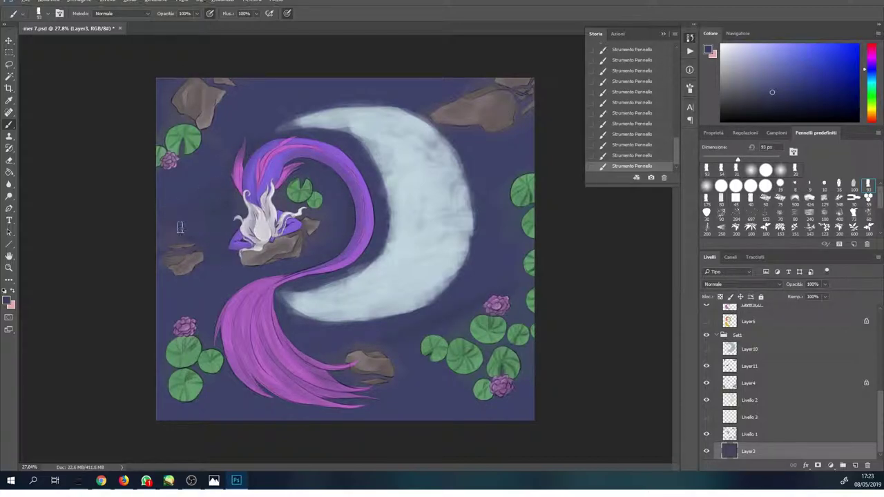
left_click(706, 433)
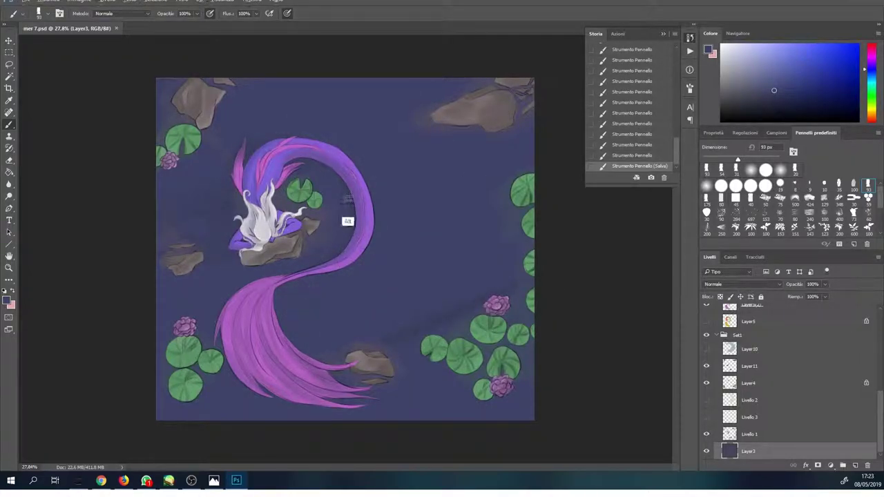
left_click(347, 221)
left_click(326, 176)
left_click(304, 238)
Step: Cycle Livello 1 through blend modes, from Scurisci to Colore più chiaro
left_click(749, 434)
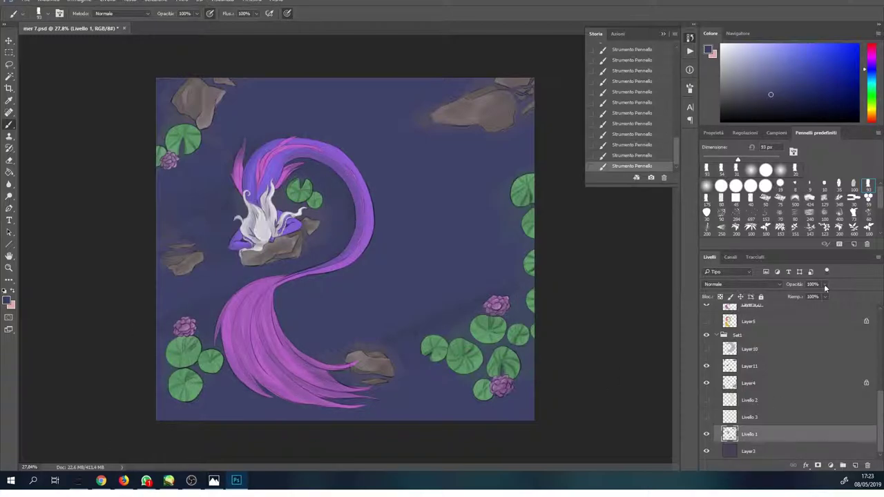
left_click(741, 284)
left_click(718, 301)
key("Down")
key("Down")
key("Down")
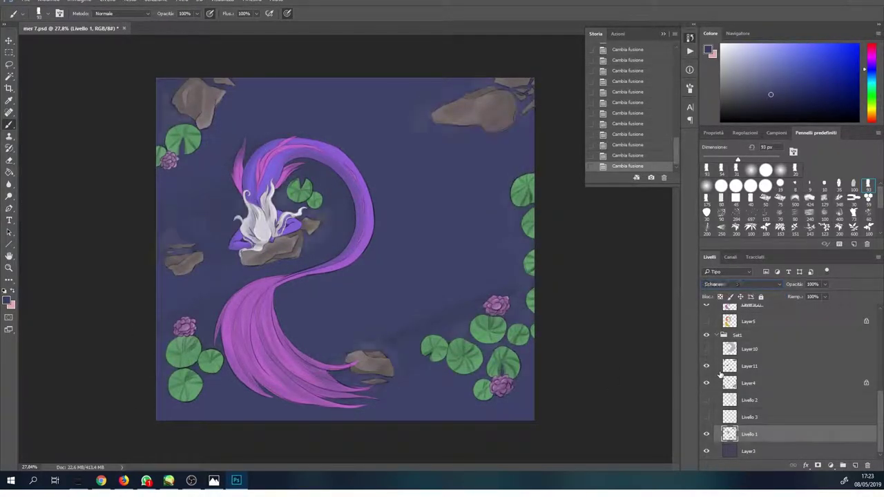
key("Down")
key("Down")
key("Down")
key("Down")
key("Down")
key("Down")
key("Down")
key("Down")
key("Down")
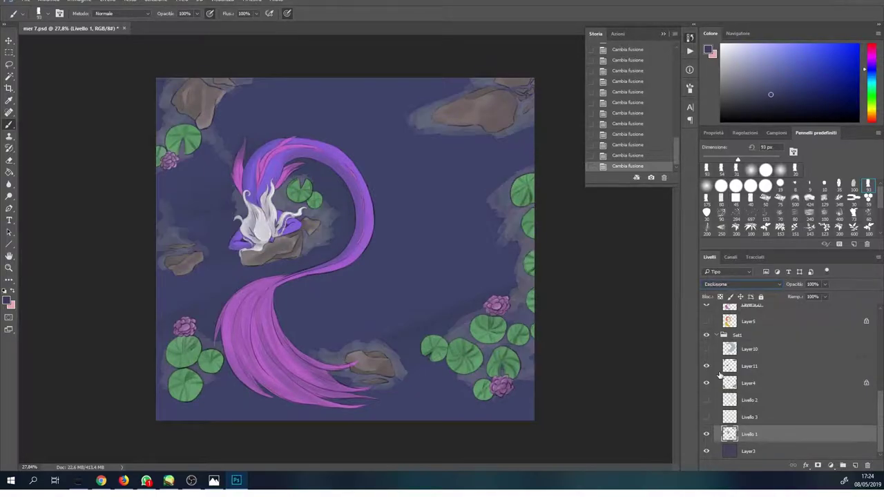
key("Down")
key("Up")
key("Up")
key("Up")
key("Up")
key("Up")
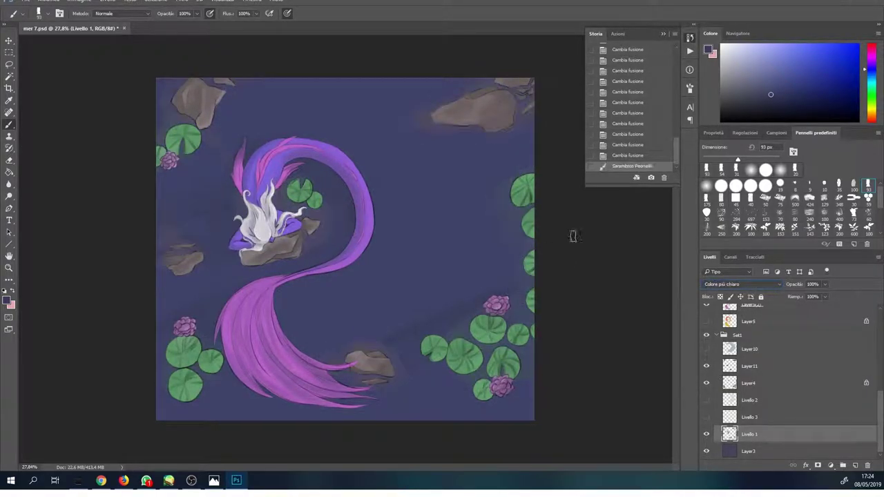
Step: Add more background shading, set Livello 1 opacity to 70%, pick a 137 px brush, and save
key("alt+bracketleft")
left_click_drag(407, 427, 264, 401)
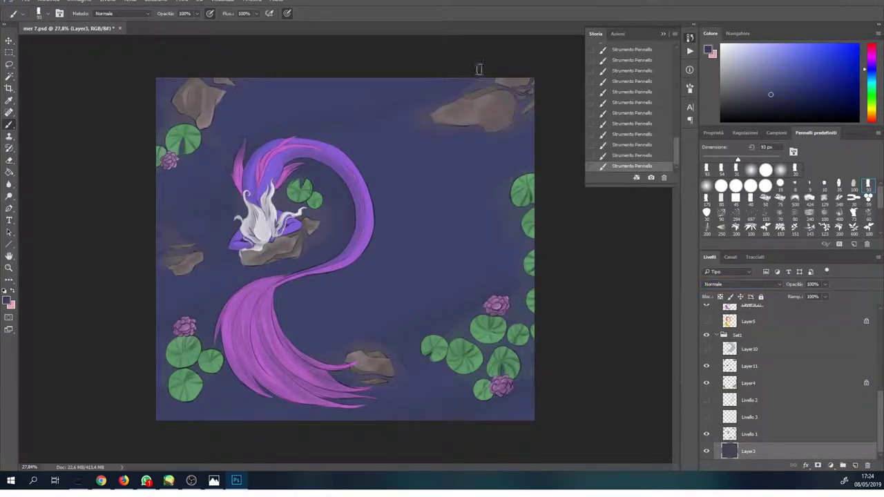
key("alt+bracketright")
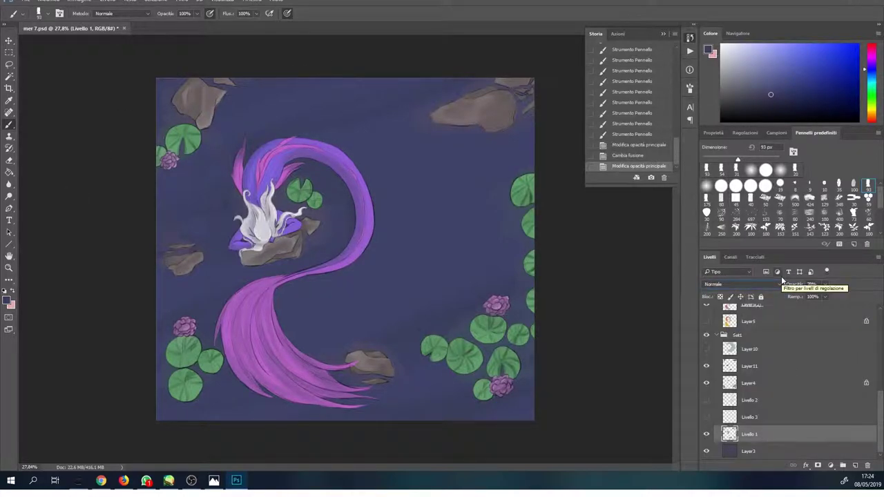
key("ctrl+shift+z")
key("ctrl+shift+z")
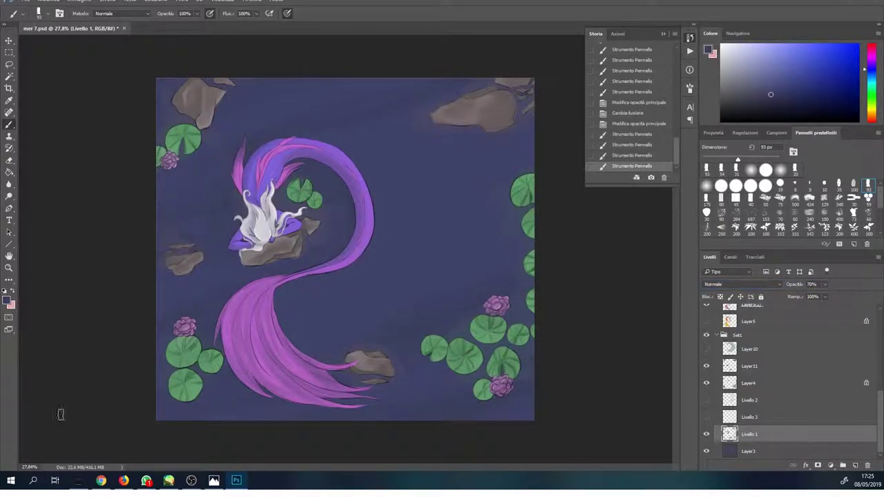
key("ctrl+shift+z")
key("ctrl+shift+z")
key("ctrl+shift+z")
left_click(779, 200)
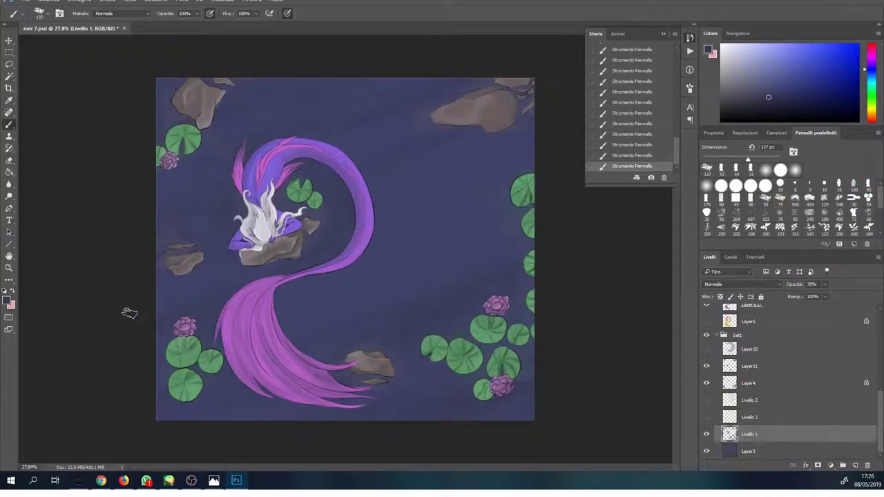
key("ctrl+s")
Step: Show the streak layer Livello 3 and set its blend mode to Luce vivida
left_click(739, 284)
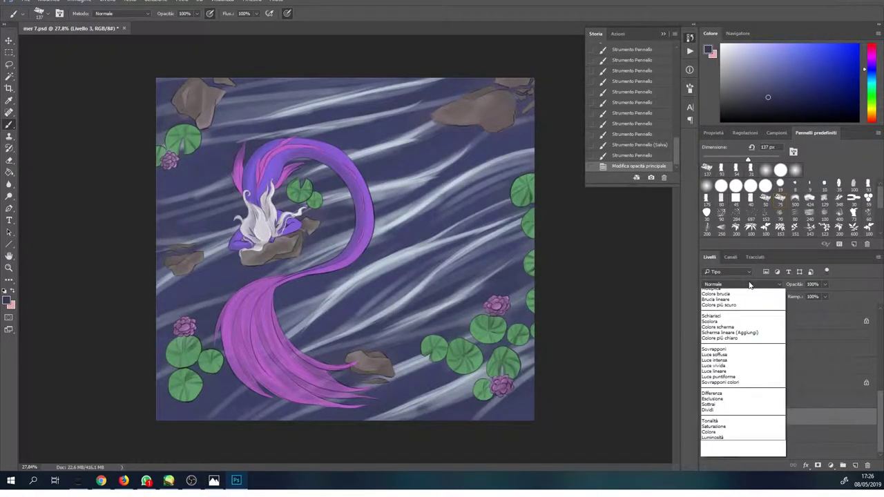
left_click(732, 345)
key("Down")
key("Down")
key("Down")
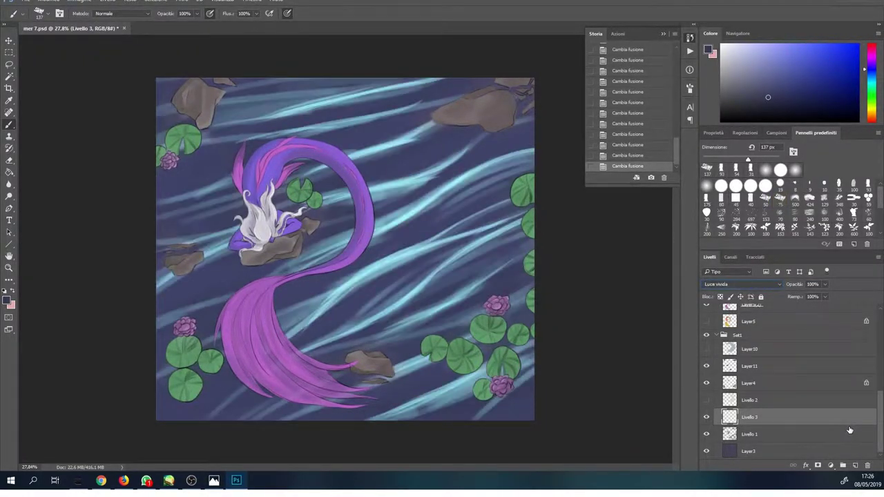
key("Down")
key("Down")
key("Down")
key("Down")
key("5")
key("3")
Step: Tint the moon layer Livello 2 pale cyan with Hue/Saturation
left_click(760, 402)
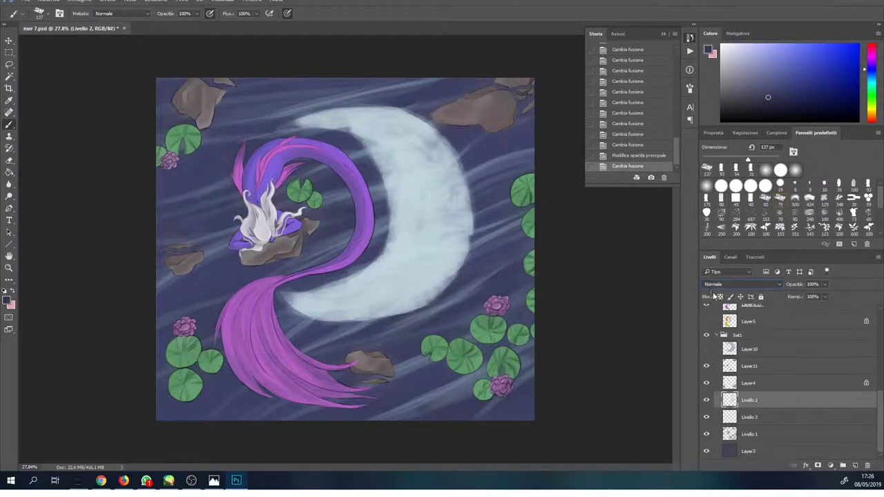
key("ctrl+u")
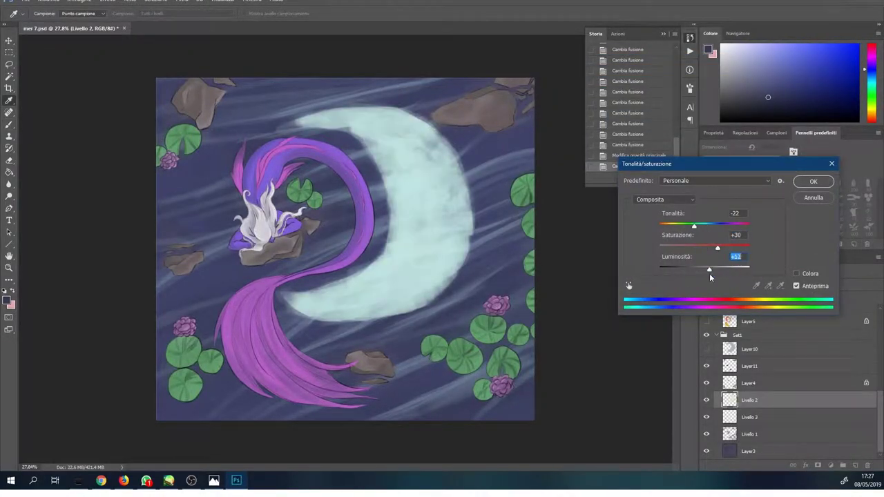
key("Return")
key("ctrl+bracketleft")
key("ctrl+bracketright")
Step: Add a new layer above the moon and paint a first dark stroke on it
key("b")
key("ctrl+shift+alt+n")
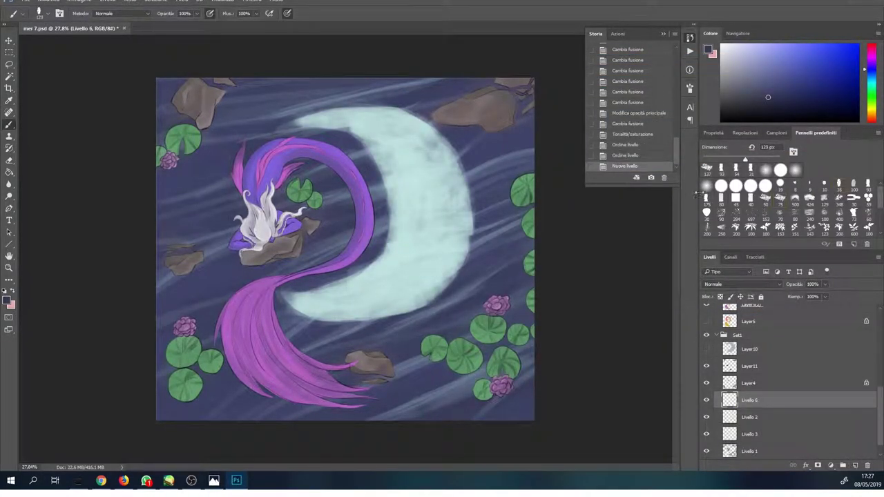
left_click_drag(462, 157, 399, 235)
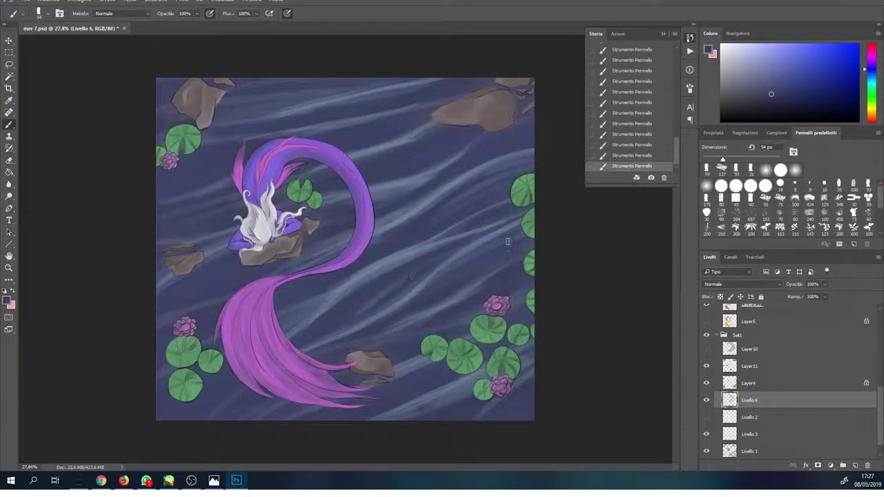
left_click(706, 417)
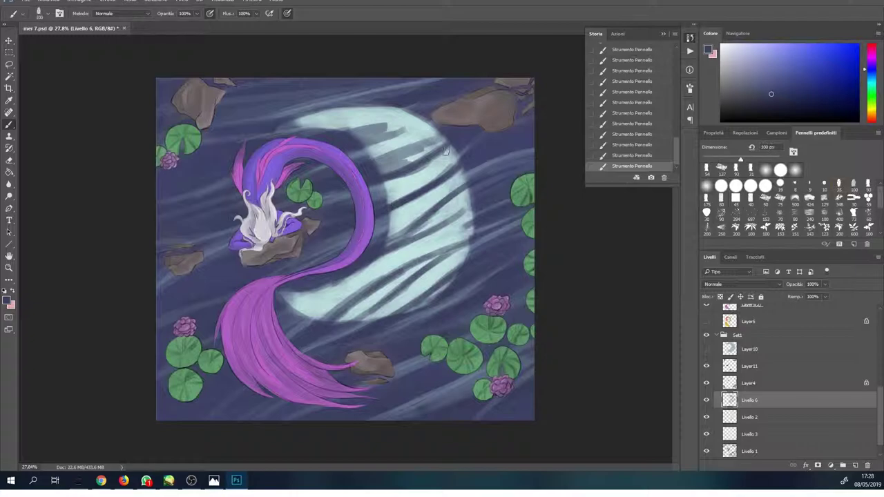
Step: Paint dark diagonal stripes across the moon, undo a stray dot, and zoom to 25%
mouse_move(423, 121)
left_mouse_down()
mouse_move(352, 131)
mouse_move(351, 146)
left_mouse_up()
left_click_drag(446, 138, 373, 162)
left_click_drag(456, 162, 413, 191)
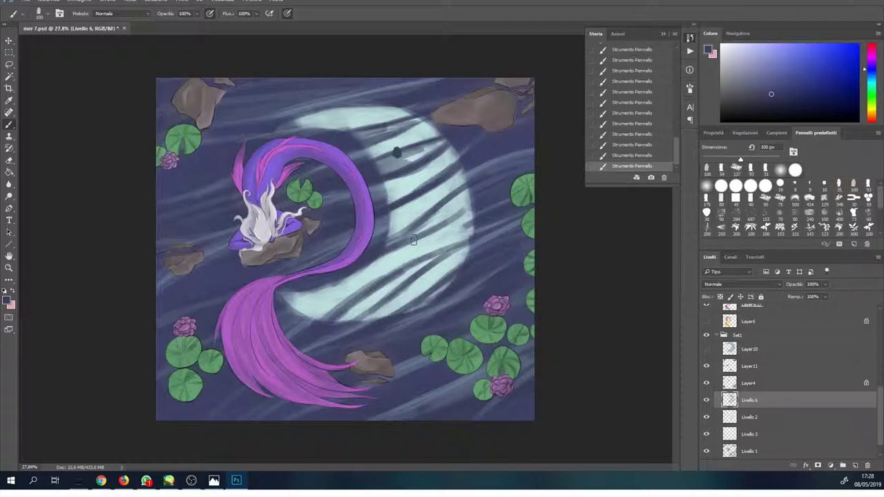
left_click(632, 145)
left_click_drag(469, 183, 391, 242)
left_click_drag(472, 202, 398, 242)
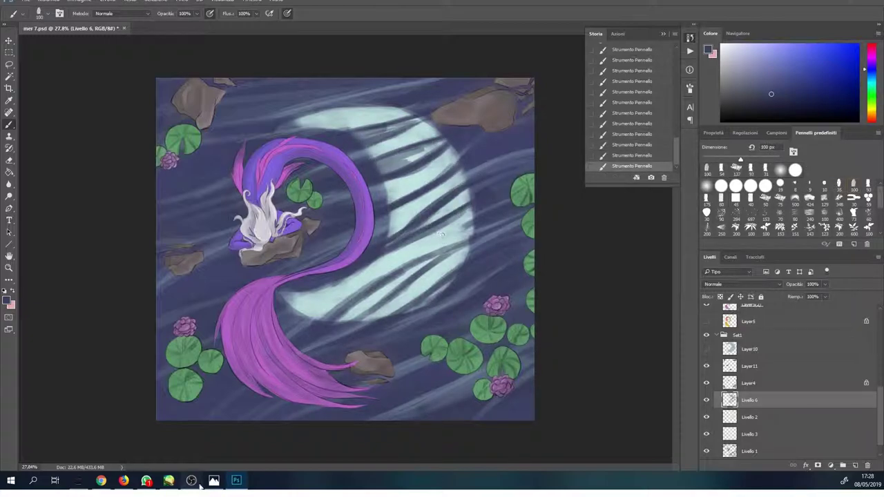
left_click_drag(469, 238, 325, 318)
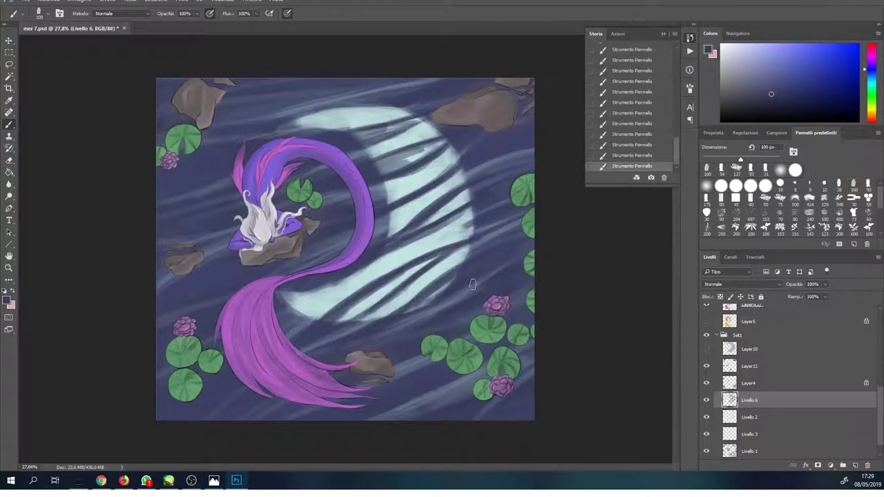
left_click(449, 292, "alt")
left_click(496, 240)
Step: Set the stripe layer's opacity to 82% and paint more stripes across the moon
key("8")
key("2")
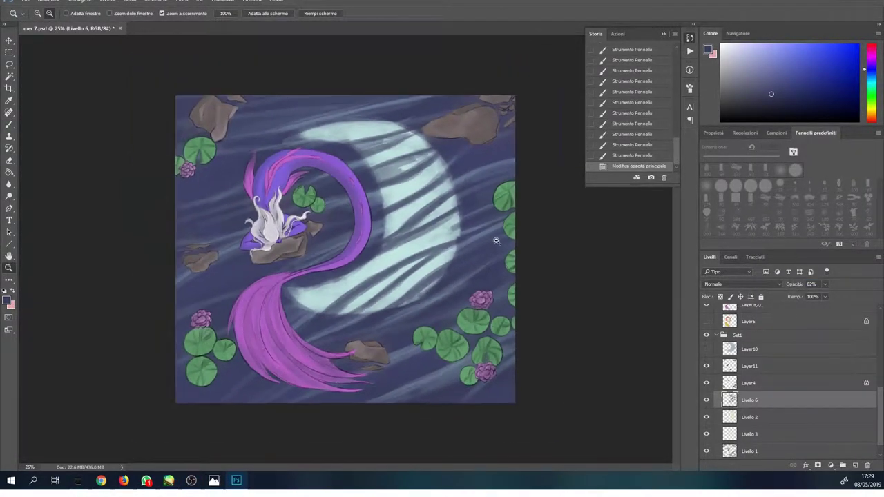
key("b")
left_click_drag(339, 301, 442, 252)
left_click_drag(349, 321, 453, 249)
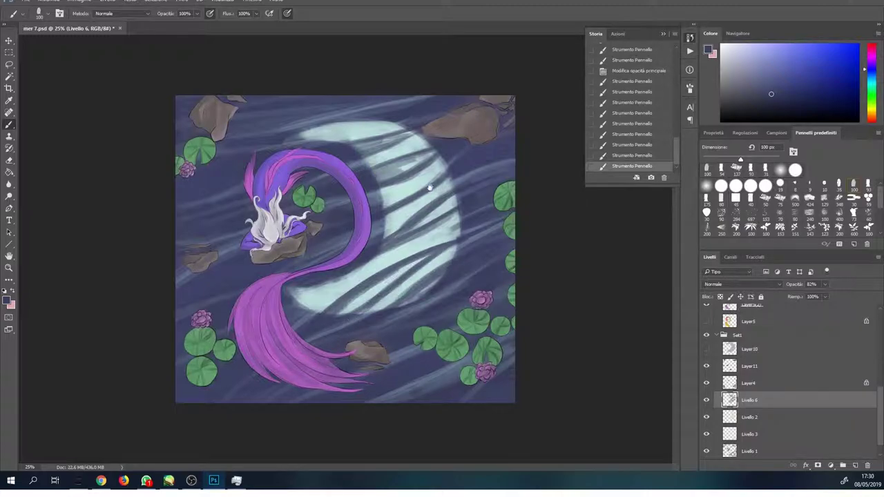
mouse_move(286, 142)
left_mouse_down()
mouse_move(376, 120)
mouse_move(415, 165)
mouse_move(418, 156)
left_mouse_up()
Step: Erase parts of the moon stripes
key("e")
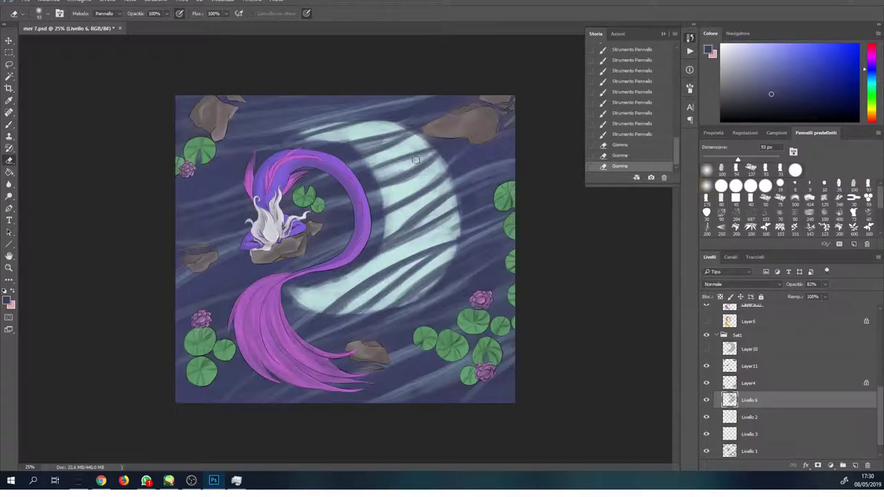
left_click_drag(354, 151, 397, 139)
left_click_drag(407, 228, 445, 200)
Step: Clip the stripe layer to the moon after trying Brucia lineare, Moltiplica and Luce vivida, ending on Normal
key("b")
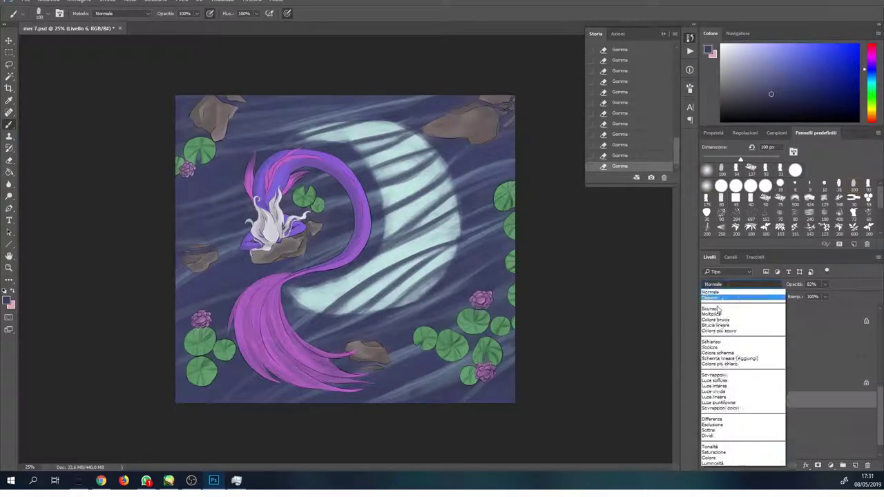
left_click(742, 284)
key("Down")
key("Down")
key("Down")
key("Return")
key("Down")
key("Down")
key("Down")
key("Down")
key("Down")
key("Down")
key("Down")
key("Down")
key("Down")
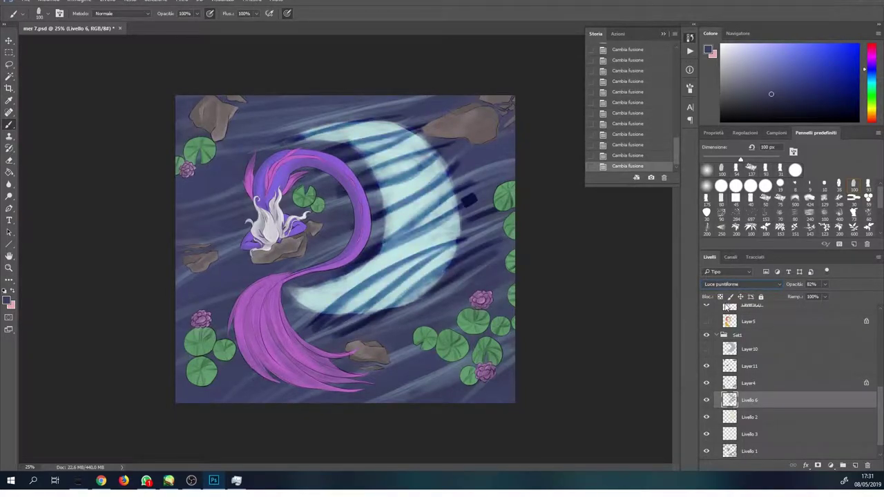
key("Down")
key("Down")
key("Down")
key("Up")
key("Up")
key("Up")
left_click(765, 407, "alt")
key("Up")
key("Up")
key("Up")
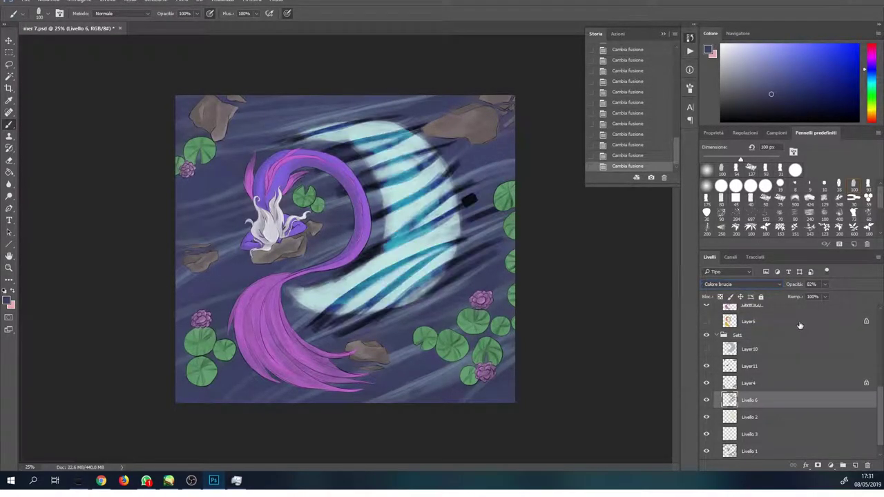
key("Down")
key("Down")
key("Down")
key("Down")
key("Down")
key("Down")
key("Down")
key("Down")
key("Down")
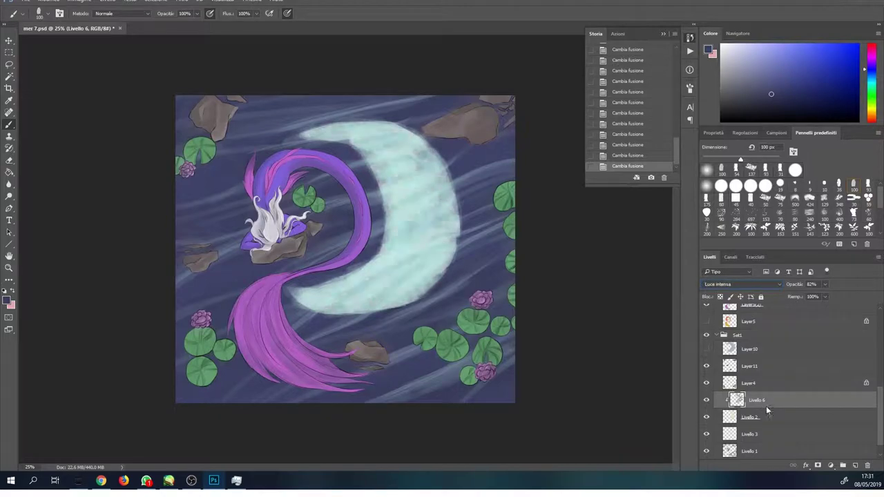
key("Down")
key("Down")
key("Down")
key("Up")
key("Up")
key("Up")
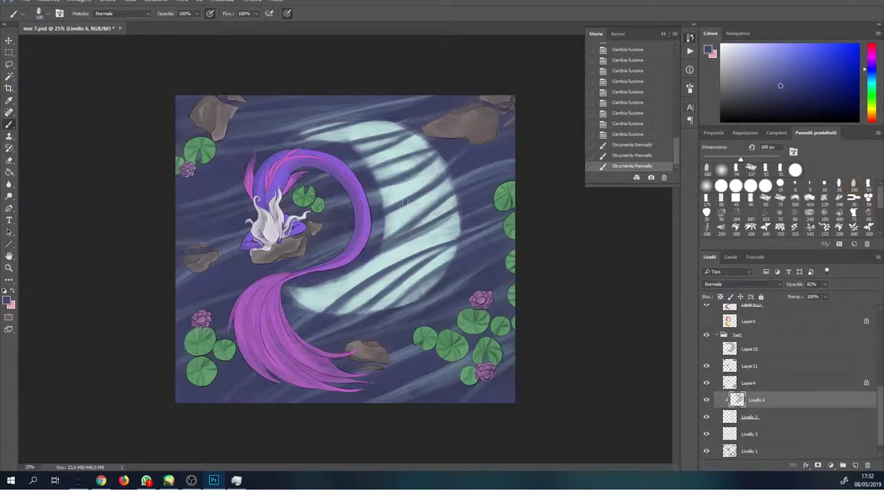
Step: Paint four darker strokes across the moon stripes
mouse_move(317, 312)
left_mouse_down()
mouse_move(428, 248)
mouse_move(449, 261)
left_mouse_up()
left_click_drag(386, 286, 455, 248)
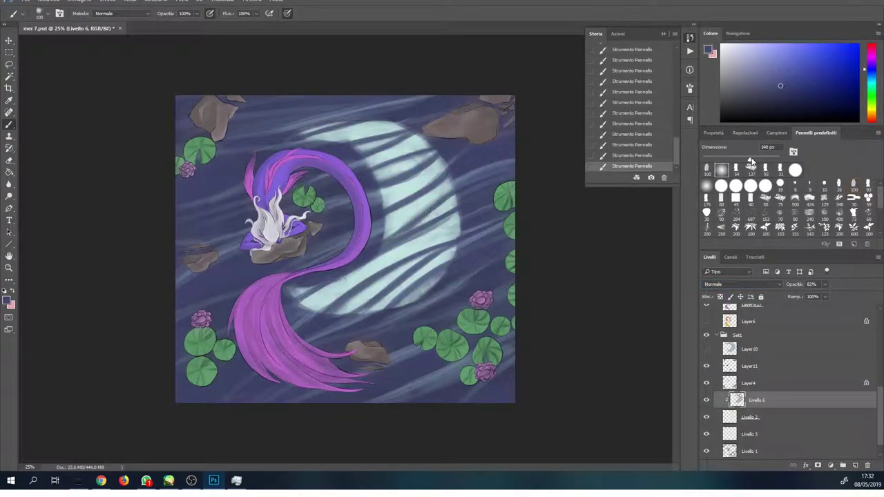
left_click_drag(377, 181, 433, 155)
left_click_drag(414, 228, 449, 201)
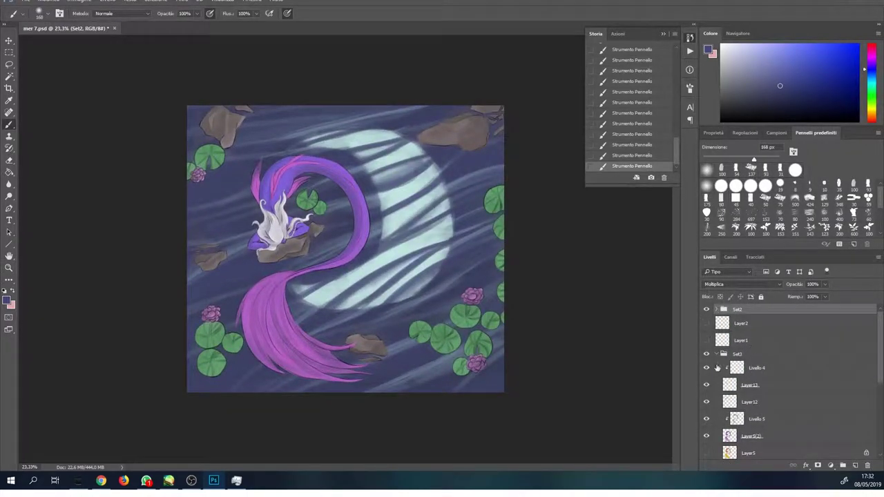
Step: Add a Color Balance shifting midtones toward cyan and a Curves darkening midtones
left_click(843, 466)
left_click(845, 363)
left_click_drag(775, 184, 767, 183)
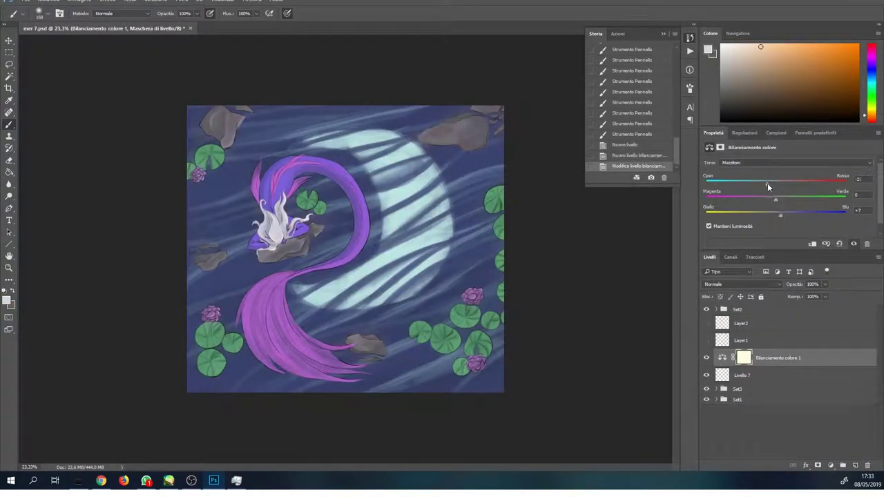
left_click(842, 466)
left_click(845, 320)
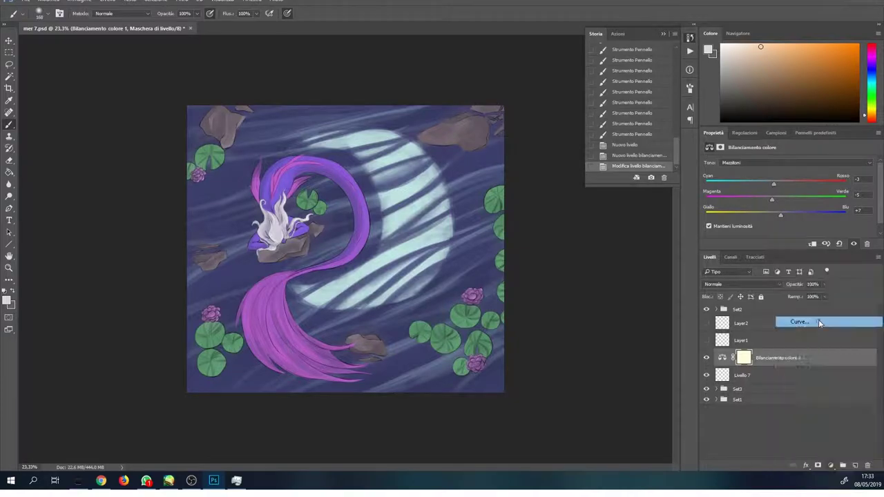
left_click_drag(815, 228, 815, 234)
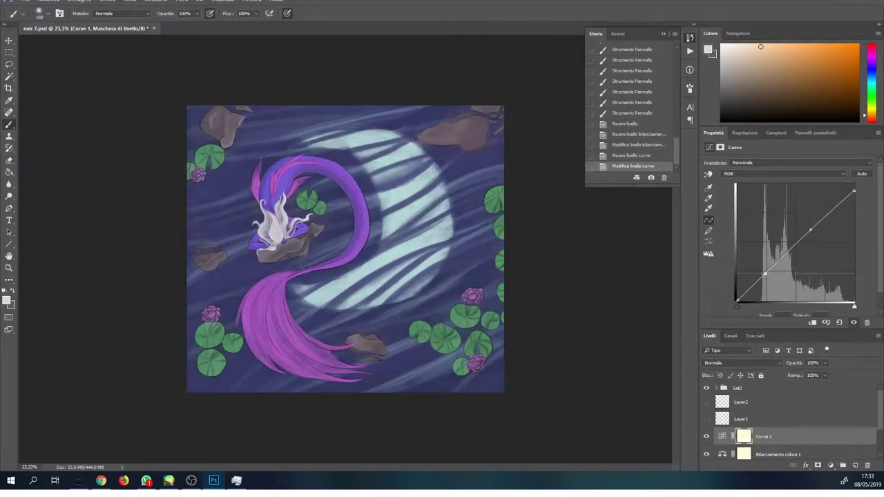
Step: Duplicate the Set2 group, merge the copy into one layer, and lock it
left_click(815, 132)
left_click(760, 332)
key("ctrl+j")
key("ctrl+e")
key("slash")
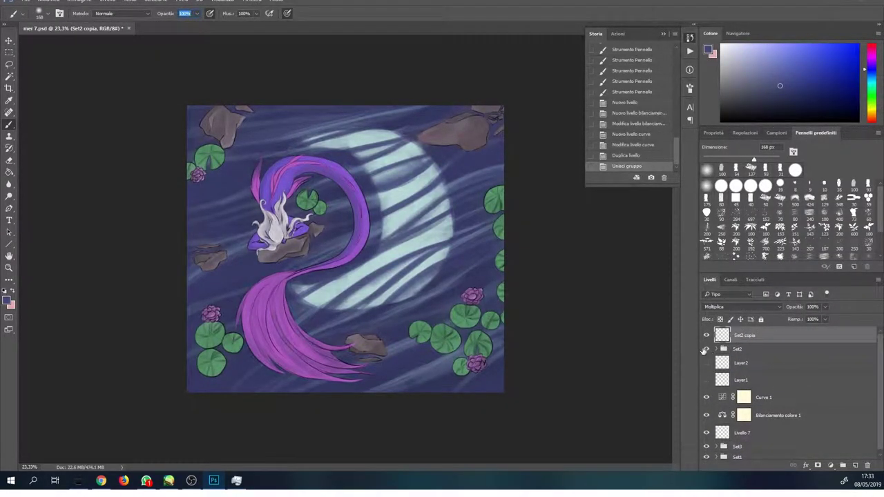
left_click(479, 366)
left_click(475, 337, "alt")
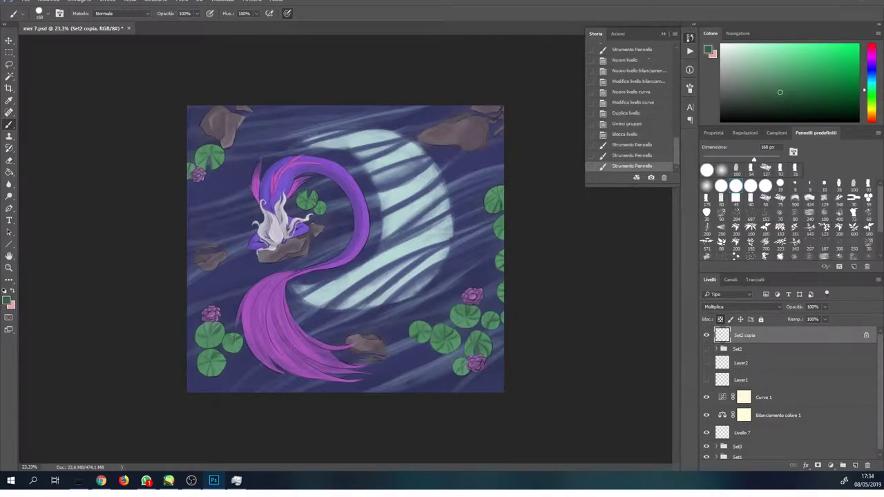
Step: Paint small touch-ups on the merged layer with dark purple and blue-purple sampled from the painting
scroll(348, 249, "up", 2)
left_click(531, 314, "alt")
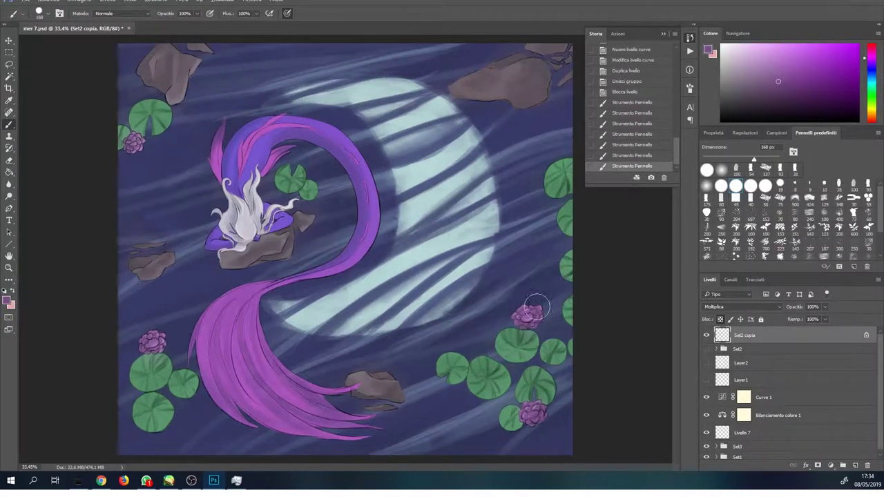
left_click(184, 351)
left_click(208, 131)
left_click(204, 83, "alt")
left_click(179, 95)
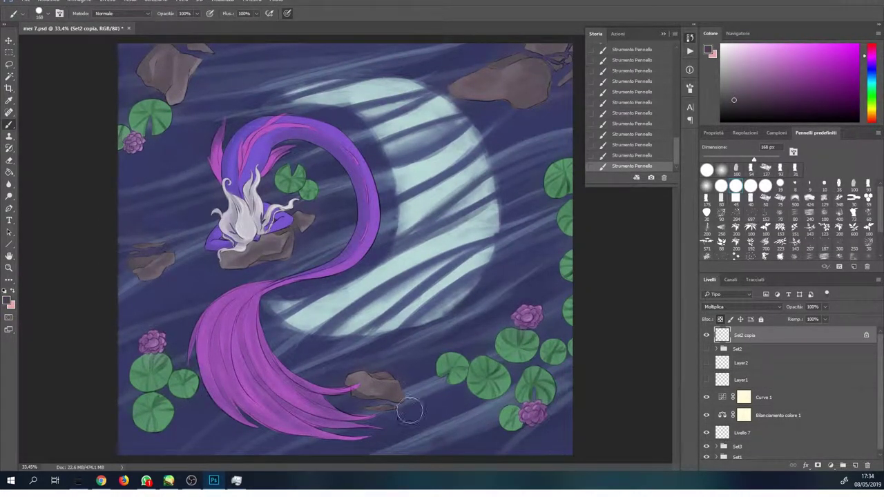
left_click(360, 219, "alt")
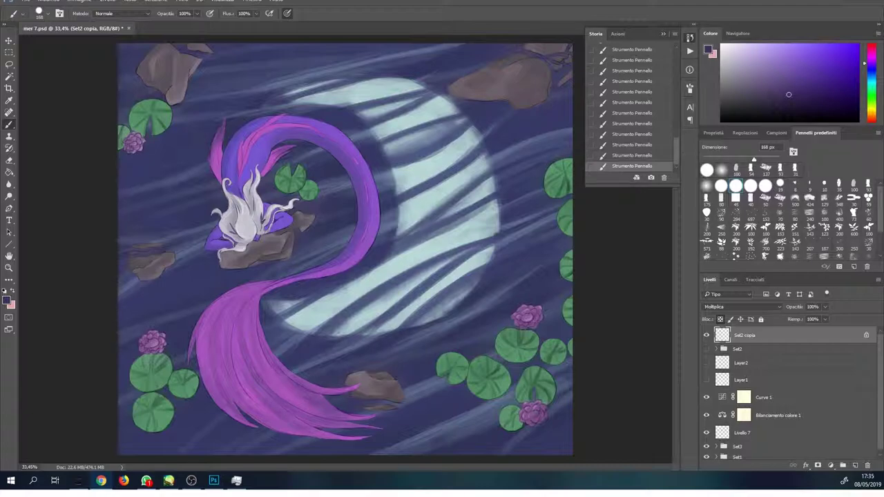
scroll(475, 262, "down", 1)
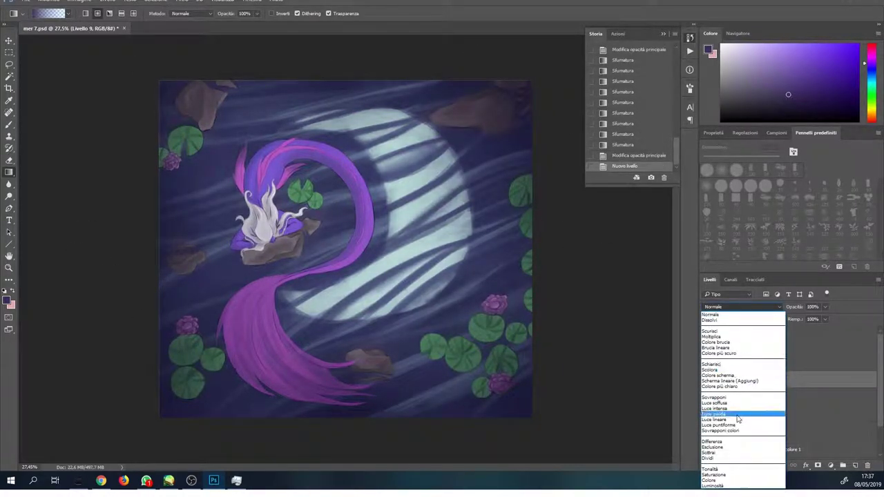
Step: Set the new layer's blending to Luce vivida and switch back to the brush
left_click(737, 415)
key("b")
scroll(470, 151, "up", 5)
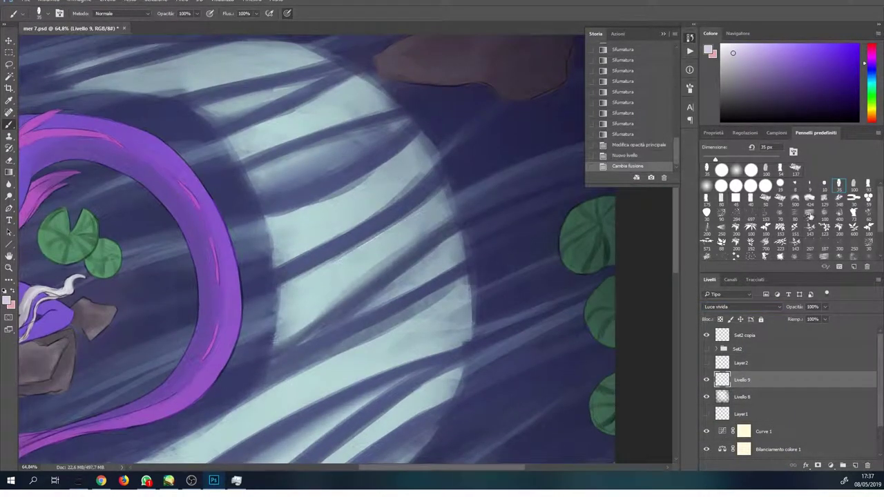
scroll(809, 214, "down", 3)
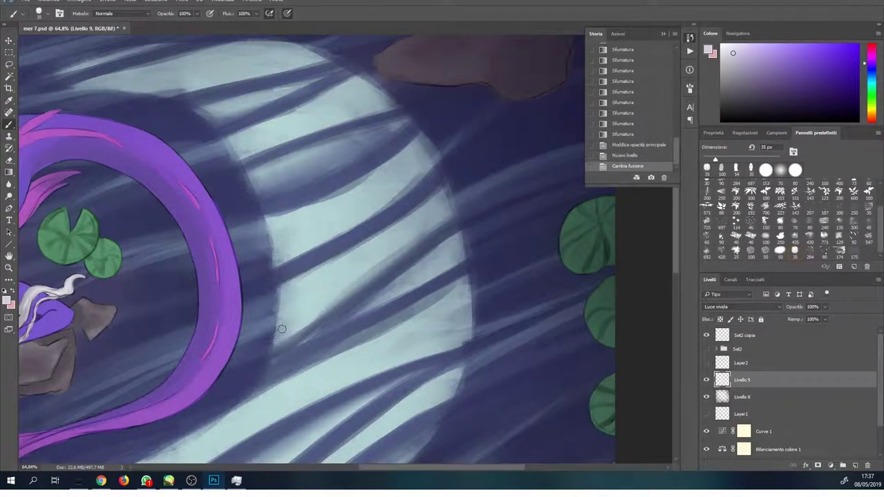
scroll(880, 184, "up", 3)
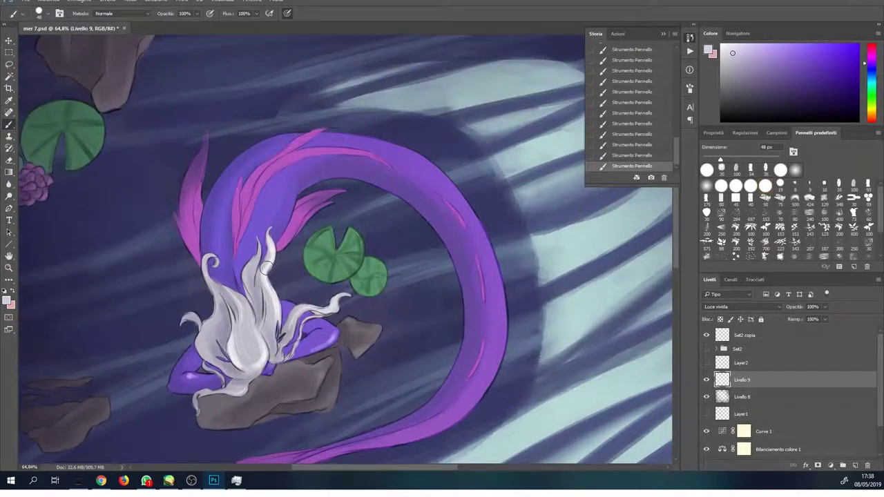
Step: Move along the figure and tail and shrink the brush for fine highlights
left_click_drag(228, 253, 233, 327)
left_click_drag(276, 185, 244, 86)
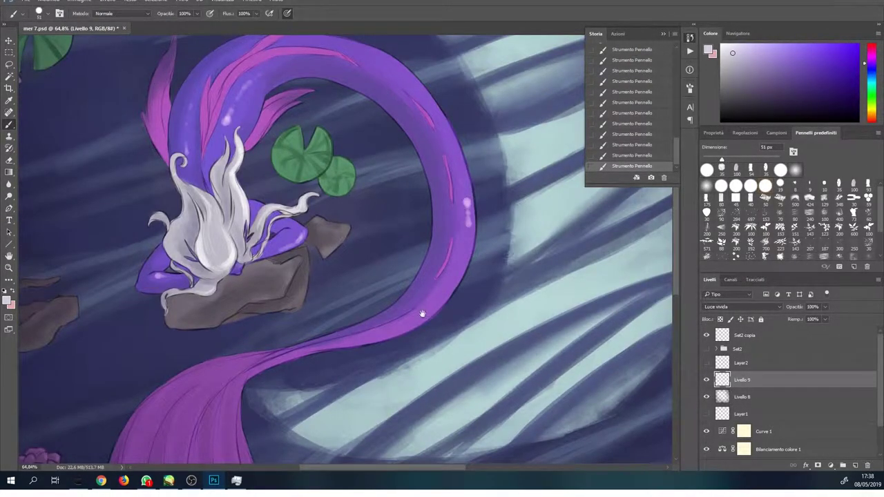
left_click_drag(423, 314, 270, 253)
mouse_move(391, 292)
left_mouse_down()
mouse_move(206, 284)
mouse_move(270, 456)
left_mouse_up()
scroll(276, 277, "up", 2)
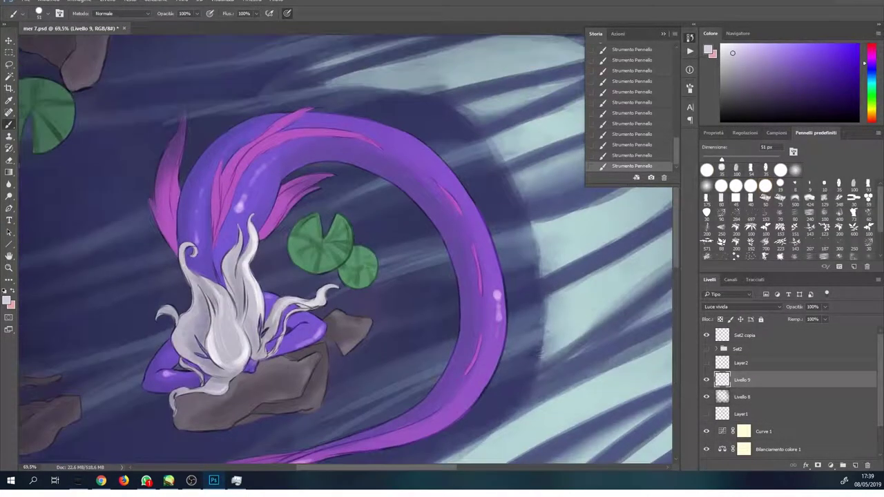
key("bracketleft")
key("bracketleft")
Step: Work across the rock's left side and the lower and right-hand lily pads
left_click_drag(345, 276, 309, 169)
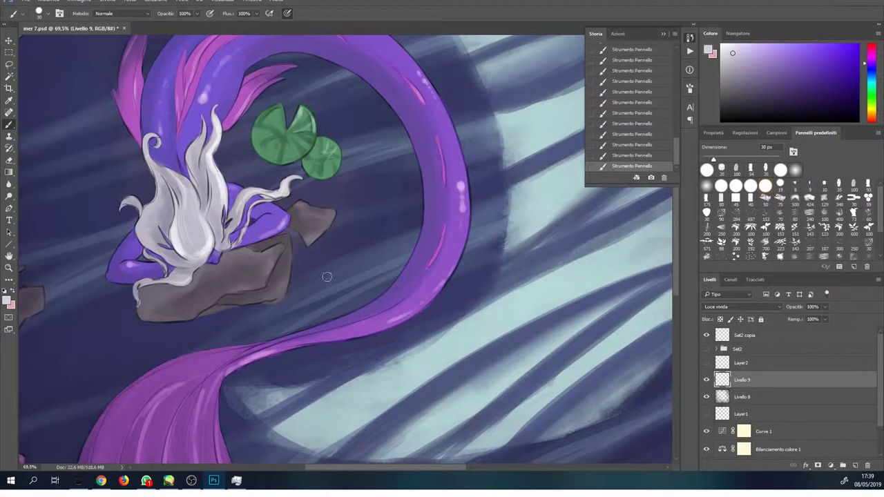
left_click_drag(326, 277, 406, 231)
left_click_drag(229, 305, 368, 281)
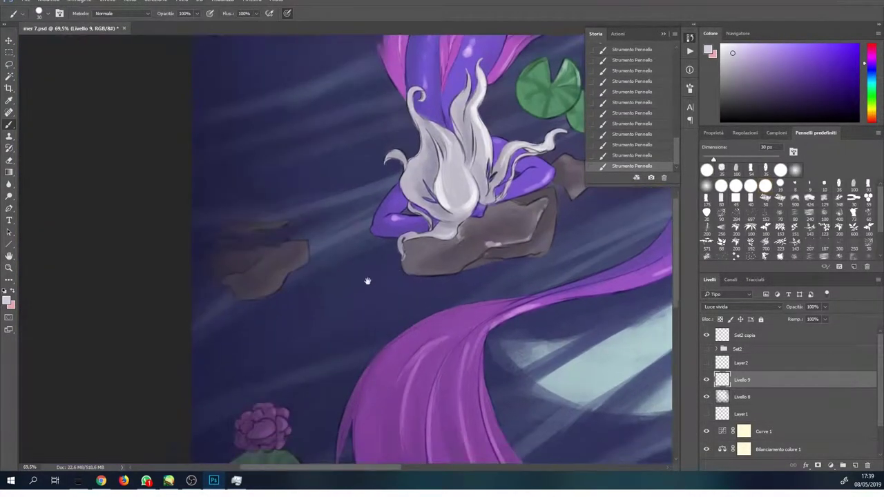
left_click_drag(279, 267, 236, 116)
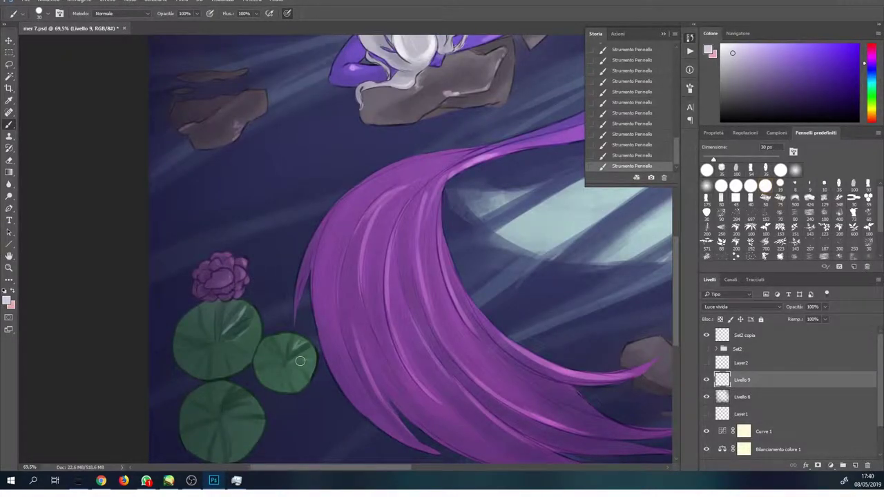
left_click_drag(237, 406, 354, 275)
left_click_drag(359, 243, 290, 278)
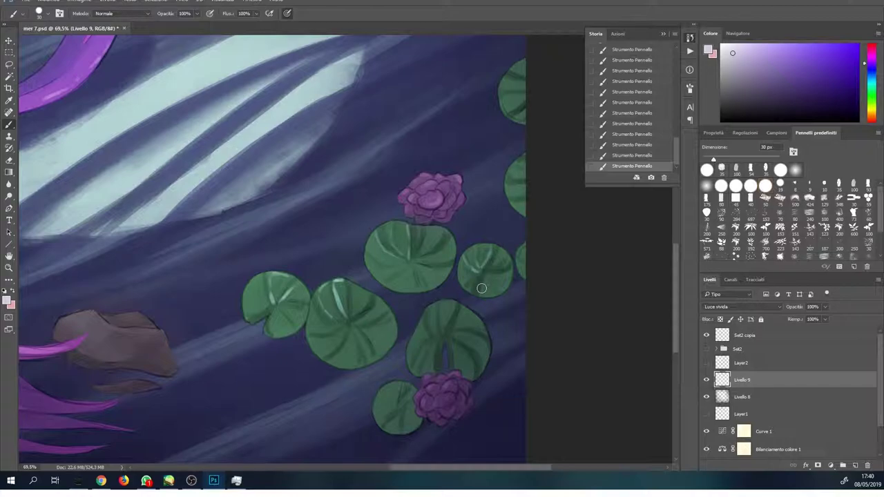
Step: With a 50 px brush, paint light diagonal streaks across the moon and water
scroll(503, 259, "down", 2)
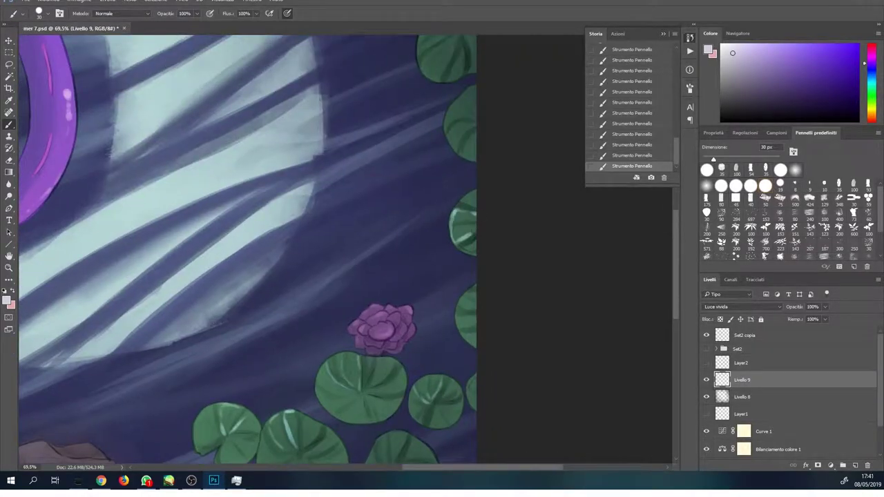
scroll(460, 322, "down", 3)
scroll(424, 196, "up", 3)
key("bracketright")
key("bracketright")
left_click_drag(424, 196, 235, 304)
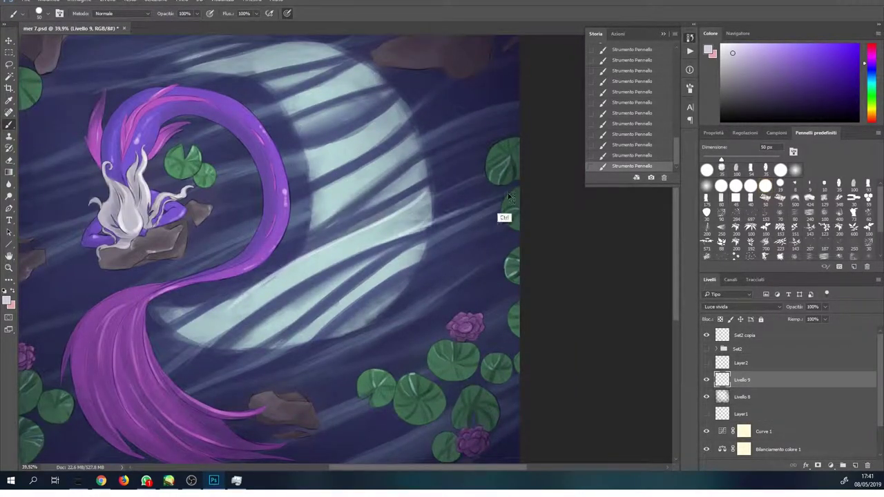
left_click_drag(414, 231, 195, 351)
left_click_drag(494, 259, 329, 346)
left_click_drag(218, 378, 383, 275)
scroll(383, 275, "up", 2)
left_click_drag(425, 172, 370, 218)
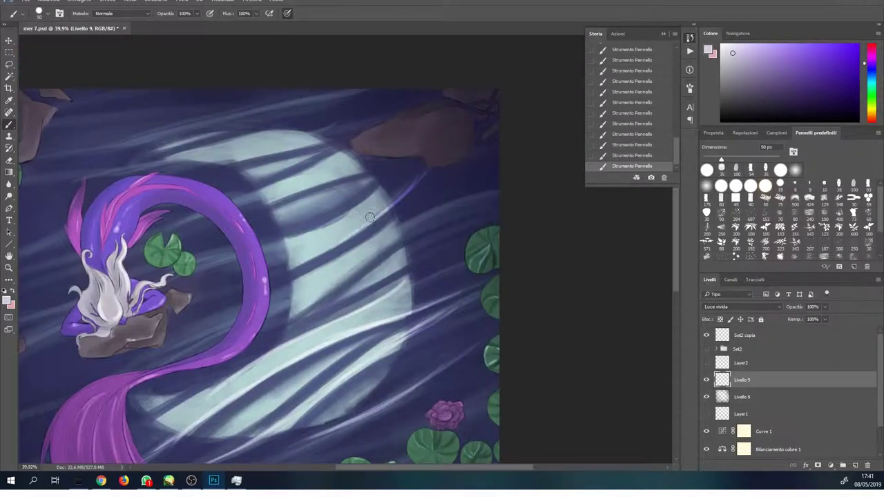
Step: Select Livello 8 and fade it to 59% opacity
scroll(229, 260, "down", 2)
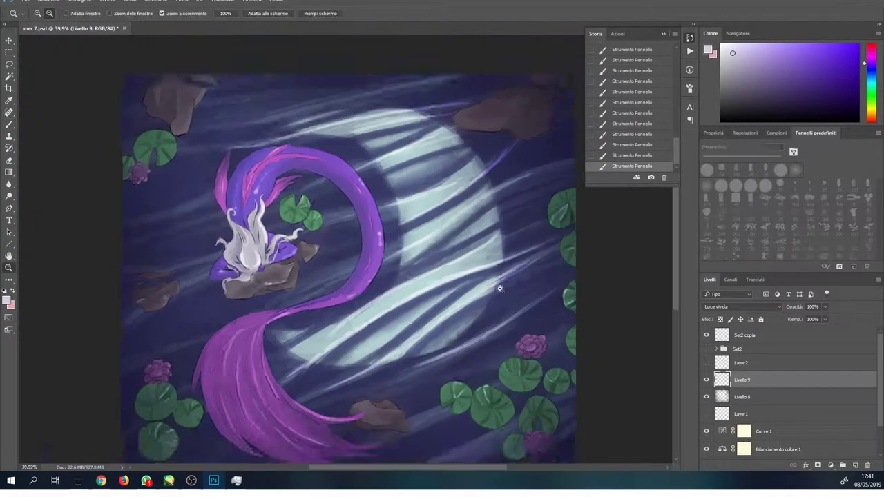
scroll(499, 289, "down", 2)
left_click(760, 397)
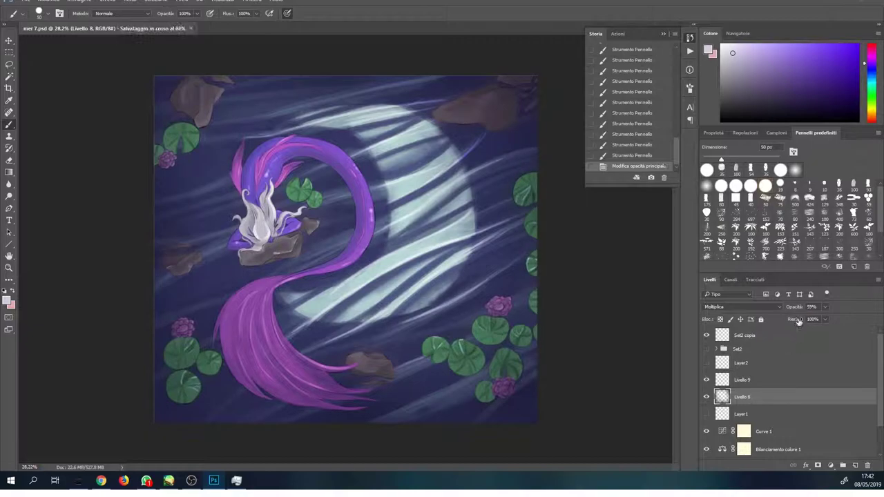
Step: Add a new Luce vivida layer, Livello 10, above Livello 9
key("ctrl+shift+alt+n")
key("shift+alt+v")
scroll(295, 168, "up", 4)
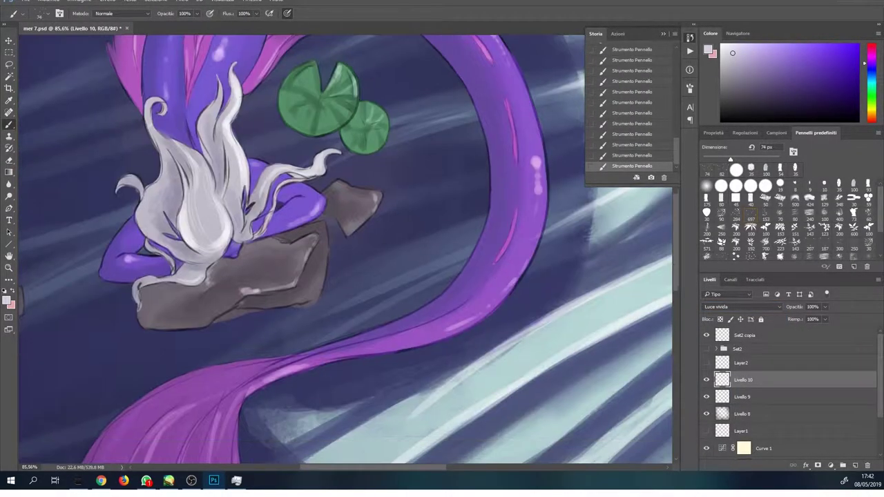
scroll(364, 337, "down", 3)
scroll(364, 336, "up", 2)
scroll(364, 336, "down", 2)
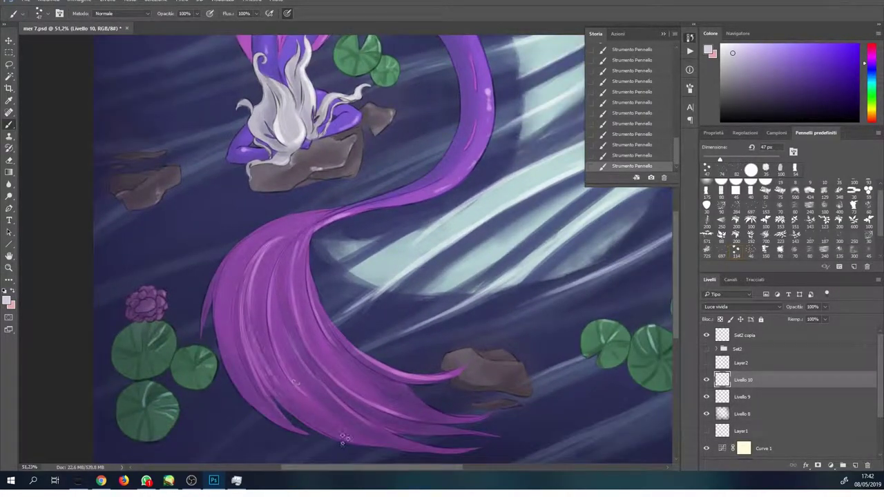
scroll(364, 337, "down", 2)
Step: Wash broad light strokes over the pink tail with a 171 px brush, then save
key("alt+bracketleft")
key("bracketright")
key("bracketright")
key("bracketright")
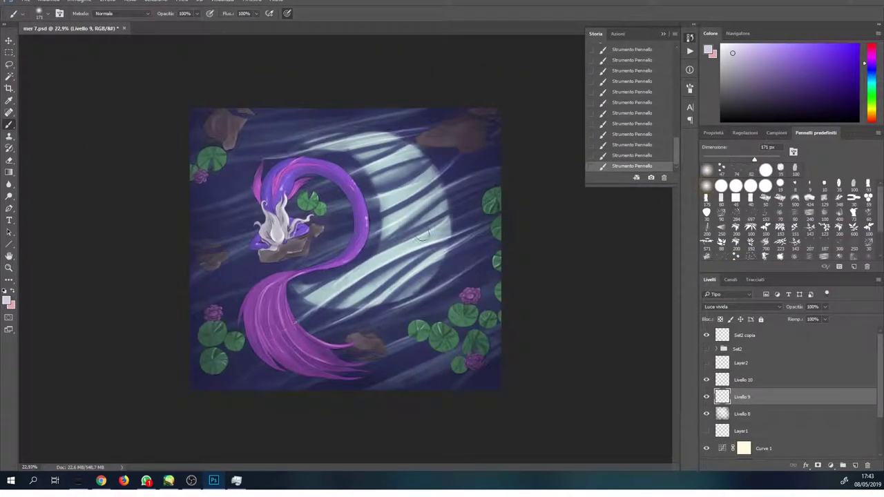
left_click_drag(298, 320, 304, 341)
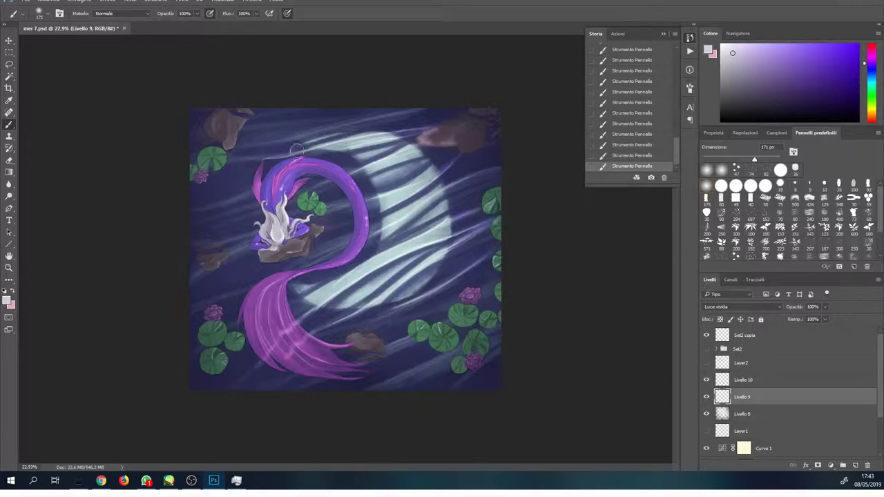
key("ctrl+s")
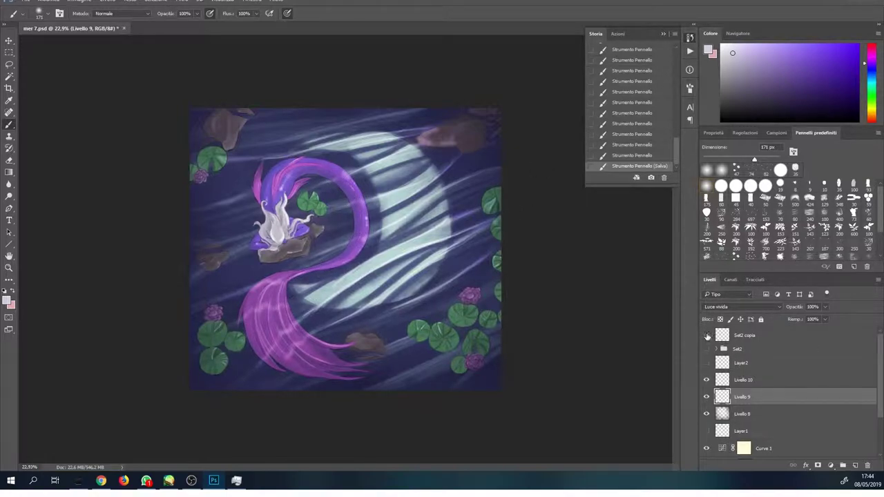
Step: Lasso an area on the right side of the Set2 copia moon-glow layer
left_click(745, 335)
key("l")
left_click_drag(498, 162, 411, 393)
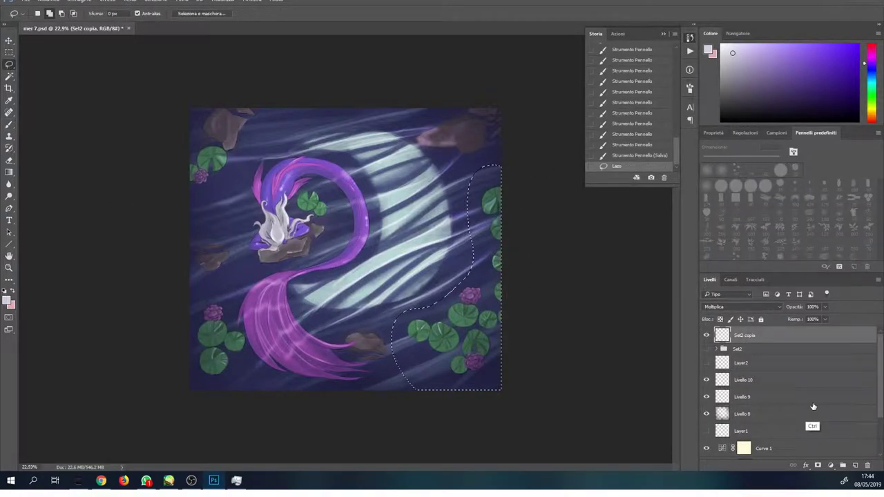
Step: Try a narrower crop of the canvas, then undo it to keep the original width
left_click(9, 88)
left_click_drag(493, 239, 482, 239)
key("Return")
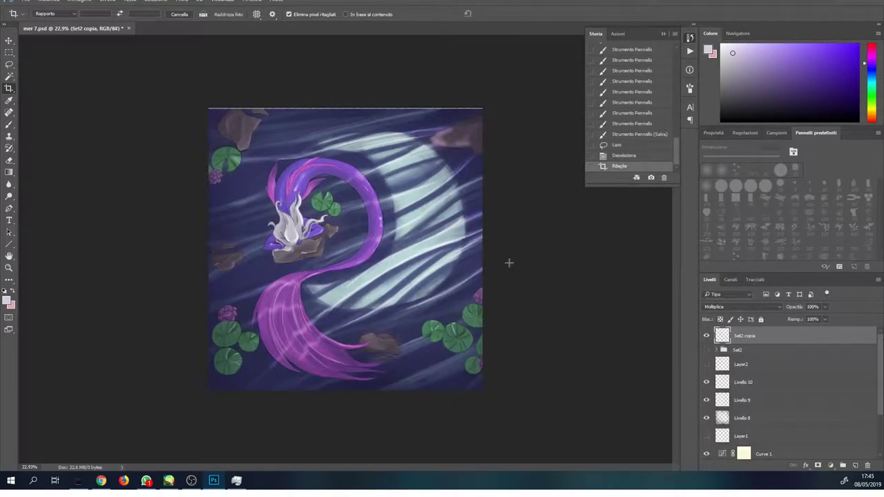
key("ctrl+z")
scroll(876, 437, "down", 2)
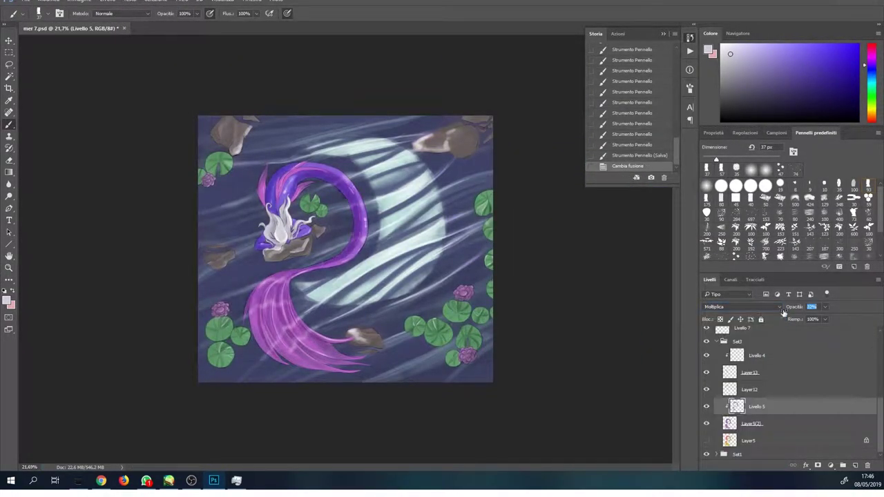
Step: Revert to the saved brush state, lighten with Hue/Saturation, and paint dark purple tail strokes
left_click(635, 156)
key("ctrl+u")
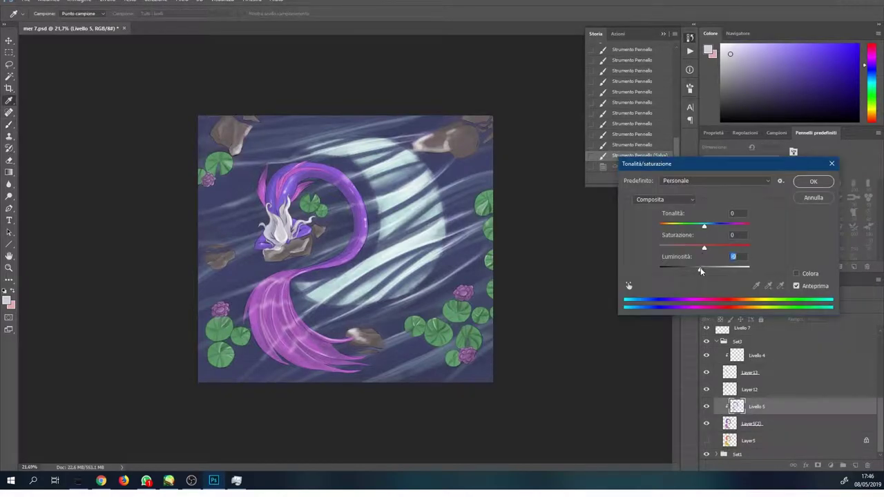
key("Return")
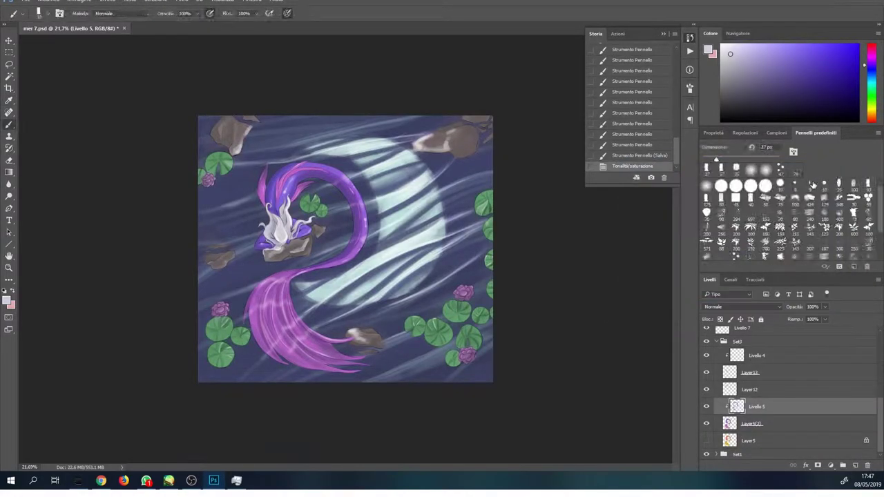
scroll(313, 193, "up", 5)
left_click(461, 301, "alt")
left_click_drag(435, 229, 440, 247)
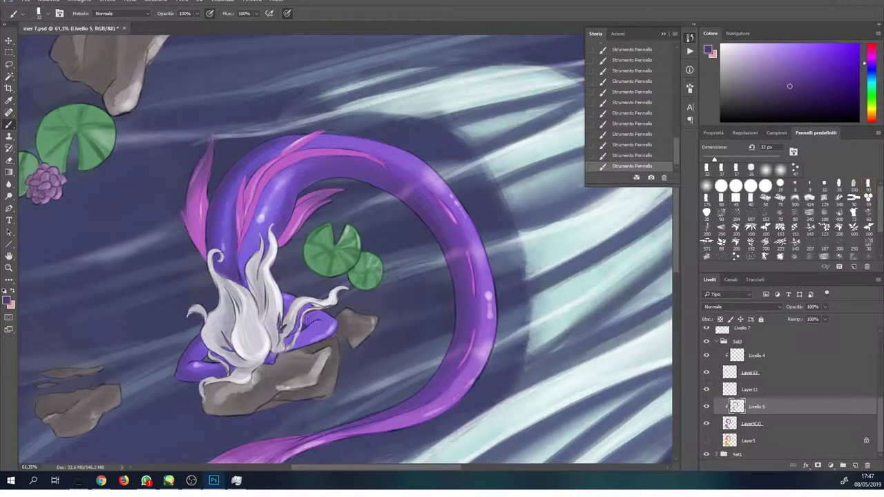
Step: Add a new layer clipped to the tail above Layer12 and pick a lighter magenta
left_click(204, 371, "alt")
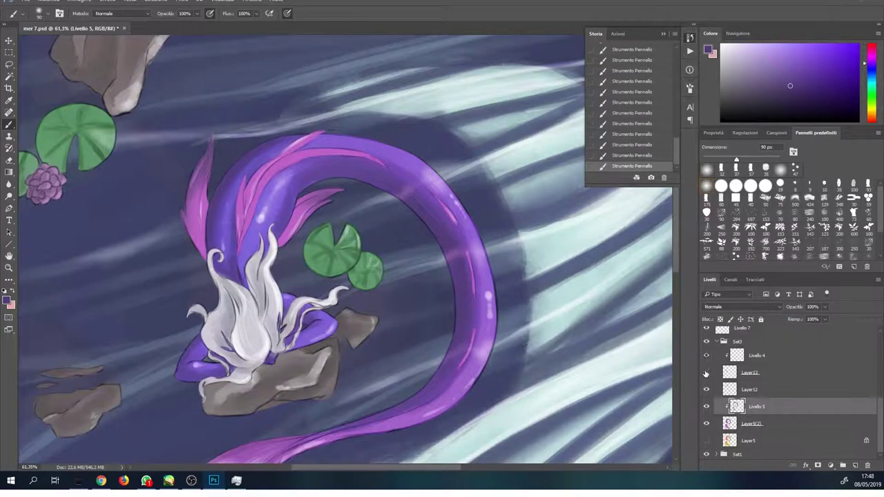
key("ctrl+shift+alt+n")
key("ctrl+alt+g")
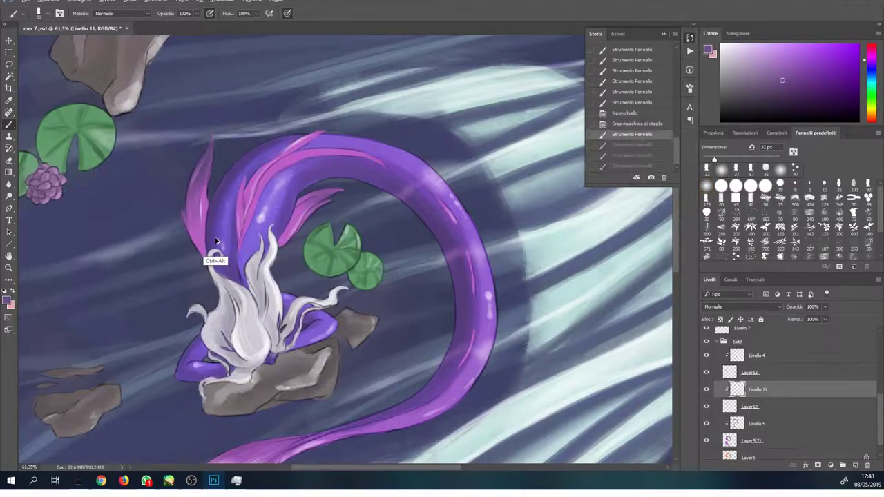
left_click(197, 233, "alt")
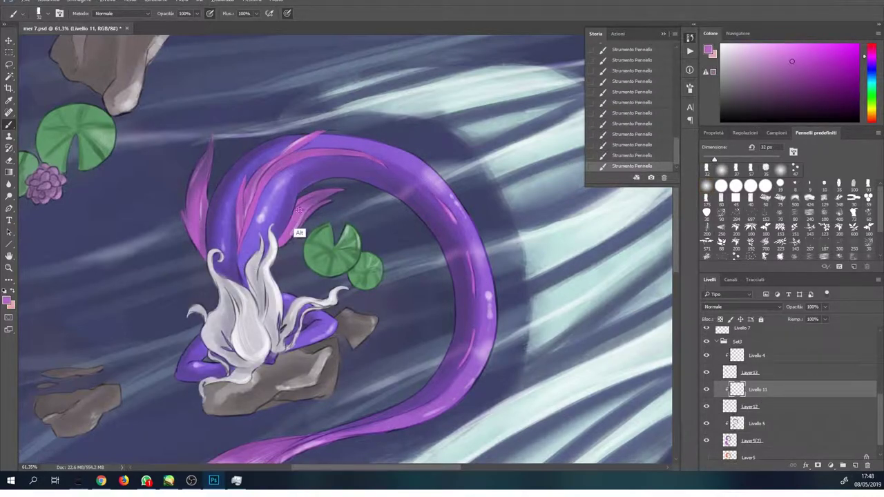
scroll(367, 307, "down", 5)
scroll(795, 387, "down", 3)
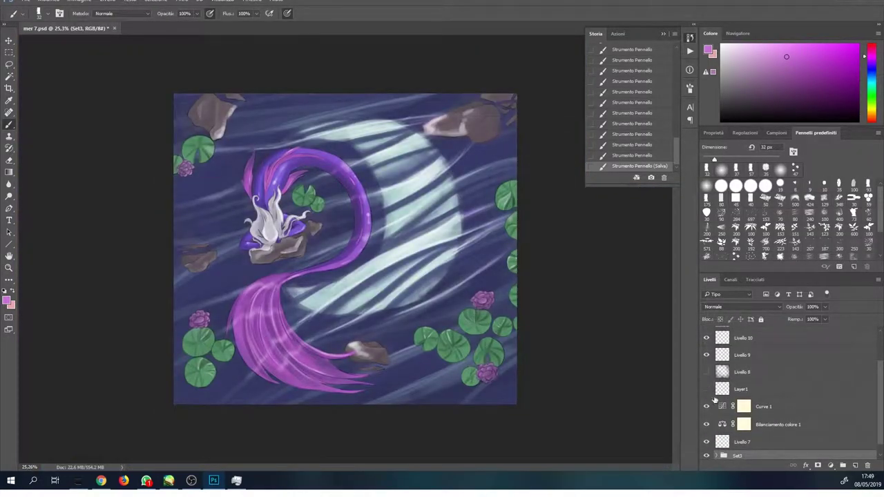
Step: Save the painting, then erase some strokes on Livello 9
key("ctrl+s")
left_click(743, 397)
key("e")
left_click_drag(442, 138, 432, 125)
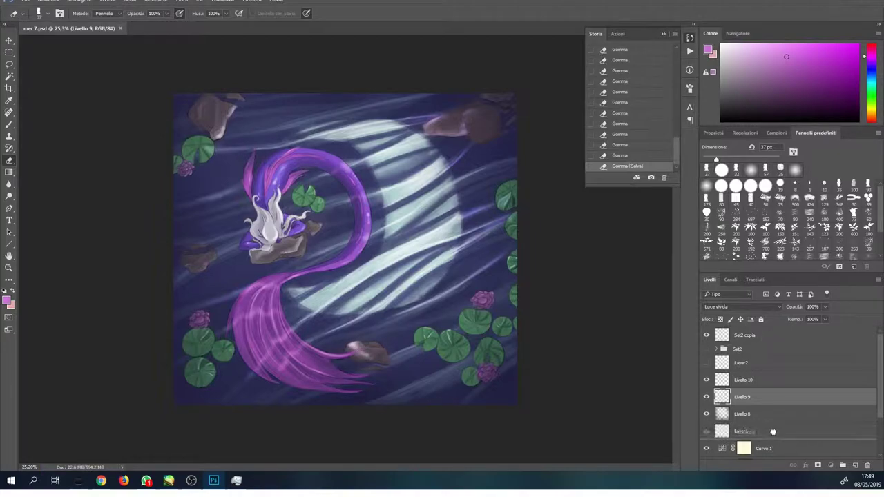
Step: Reorder and duplicate Set2 copia, then cut part of the moon-stripe glow onto its own layer
left_click_drag(744, 335, 882, 442)
key("ctrl+shift+bracketright")
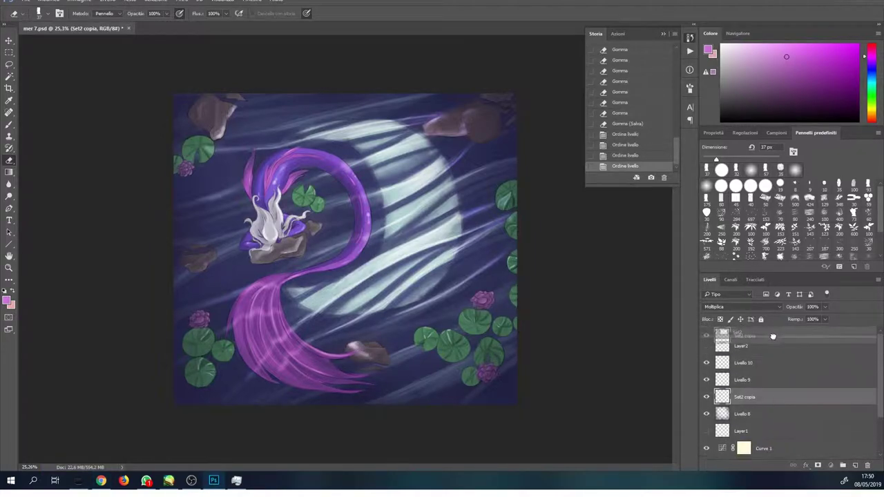
key("ctrl+j")
key("l")
left_click_drag(484, 297, 414, 387)
key("ctrl+shift+j")
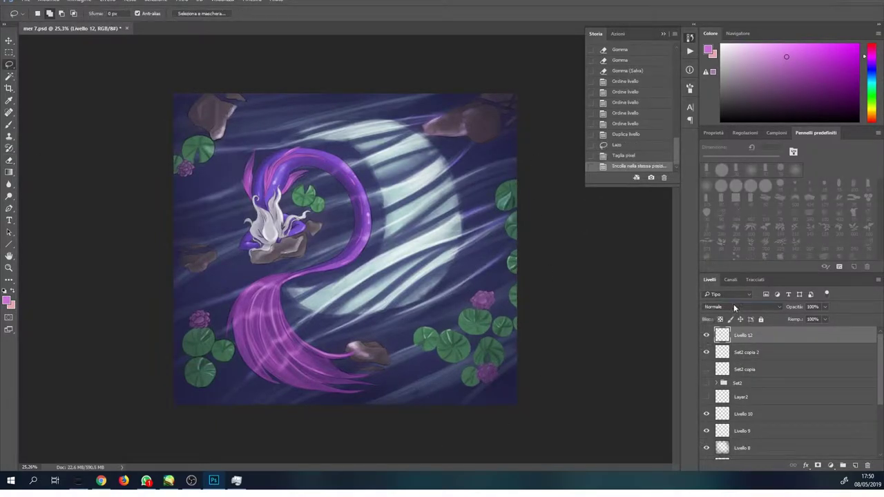
key("ctrl+shift+v")
key("shift+alt+m")
Step: Shift the Layer4 right-hand lily pads inward and crop the painting slightly narrower
scroll(753, 367, "down", 5)
left_click(752, 367)
key("ctrl+d")
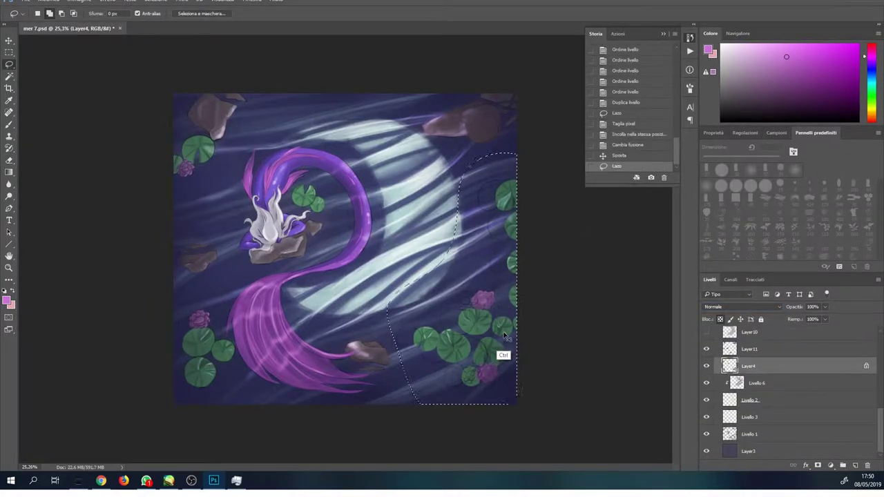
key("z")
left_click_drag(504, 355, 485, 349)
key("c")
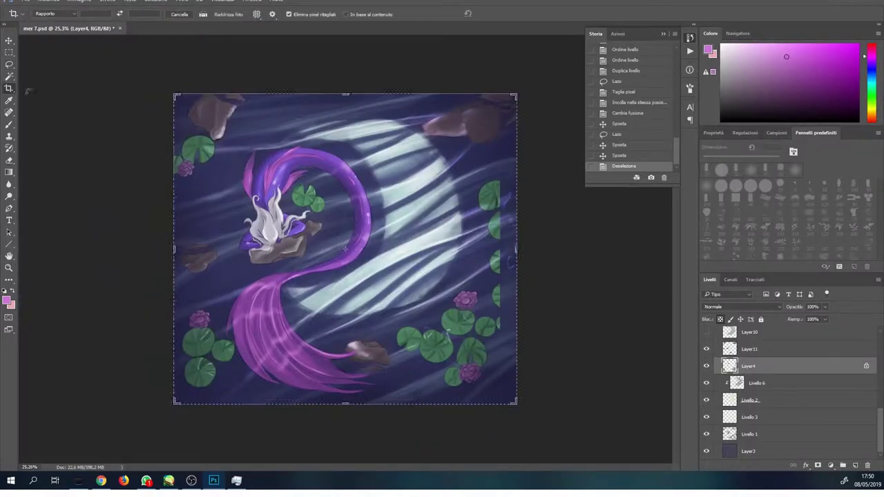
key("Return")
left_click(743, 394)
key("b")
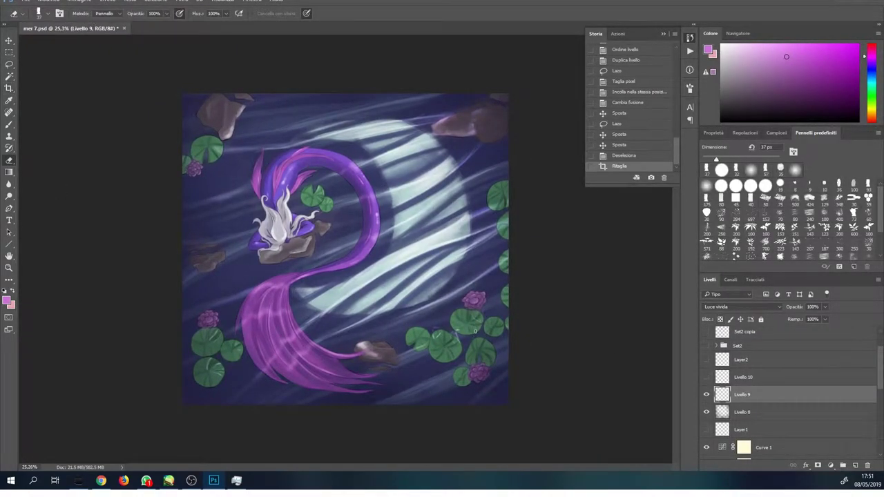
Step: Sample light blue from the moon glow and brush glints onto the lower-right lily pads on Livello 9
key("b")
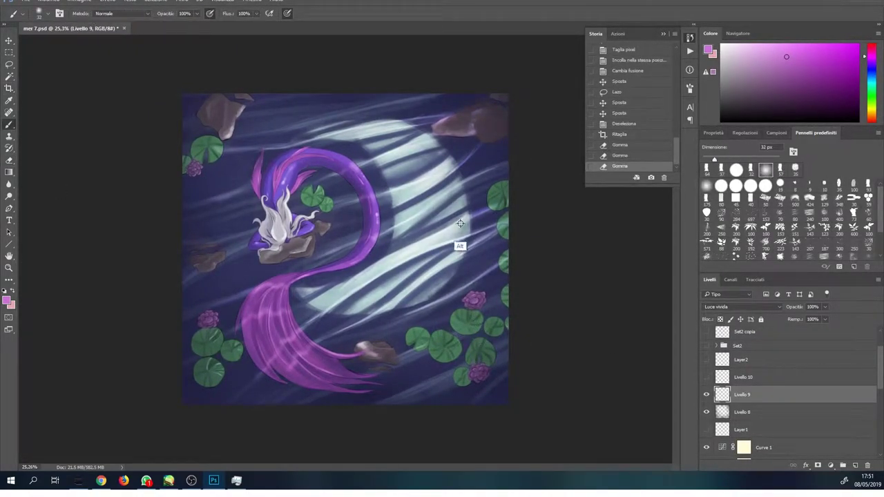
left_click(461, 247, "alt")
left_click_drag(494, 200, 499, 228)
left_click_drag(415, 338, 420, 345)
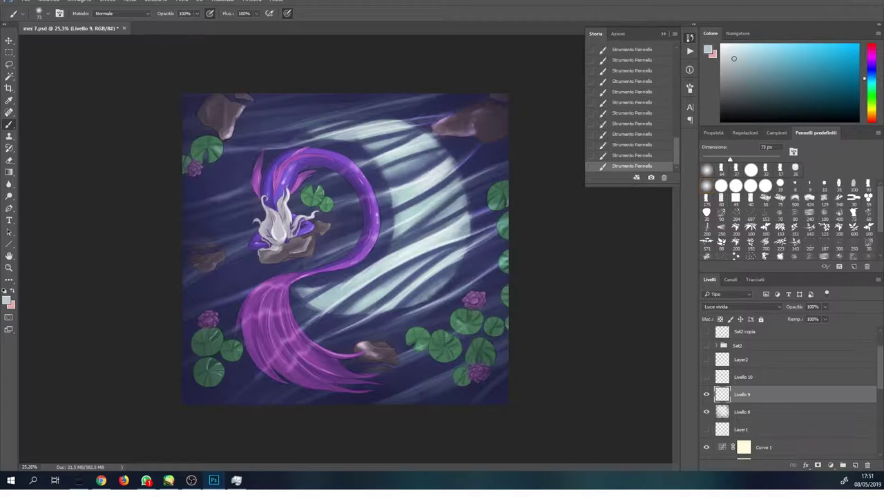
scroll(473, 324, "up", 3)
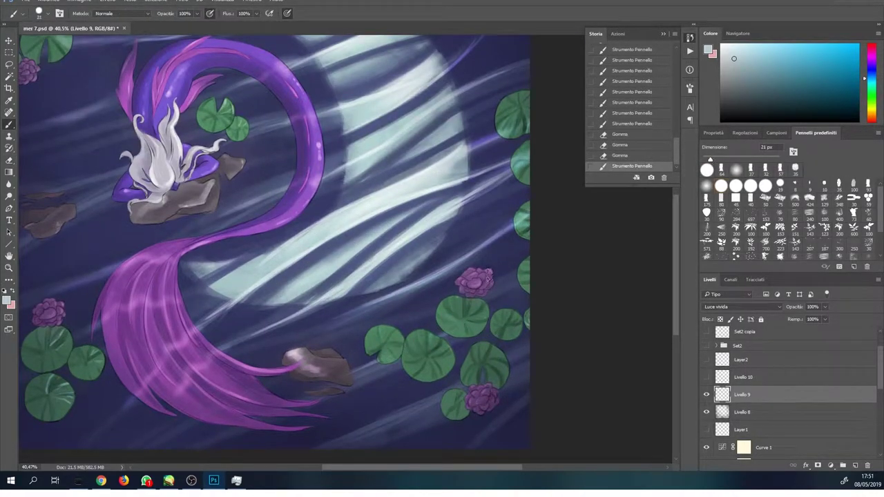
left_click_drag(461, 315, 425, 355)
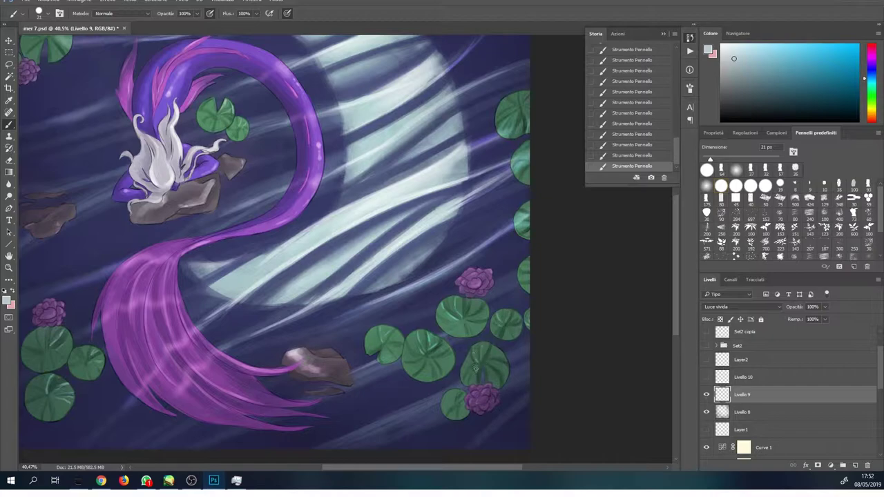
left_click_drag(518, 108, 632, 191)
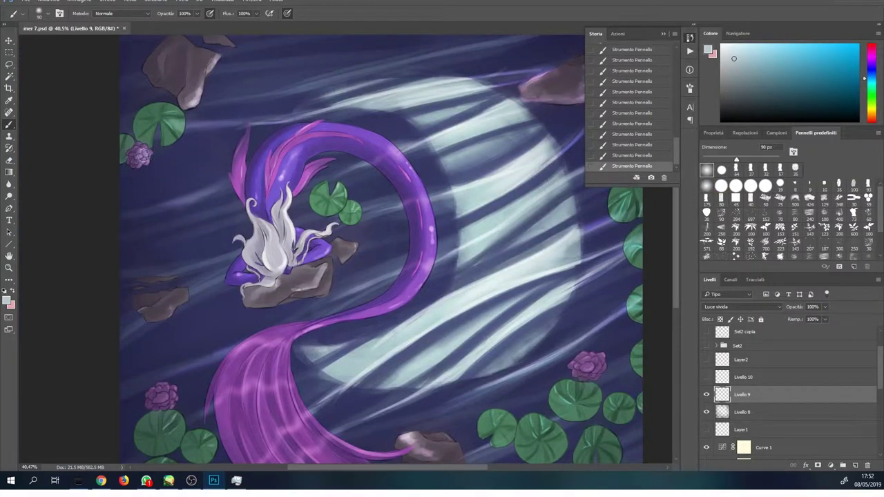
scroll(332, 249, "down", 1)
scroll(292, 202, "down", 3)
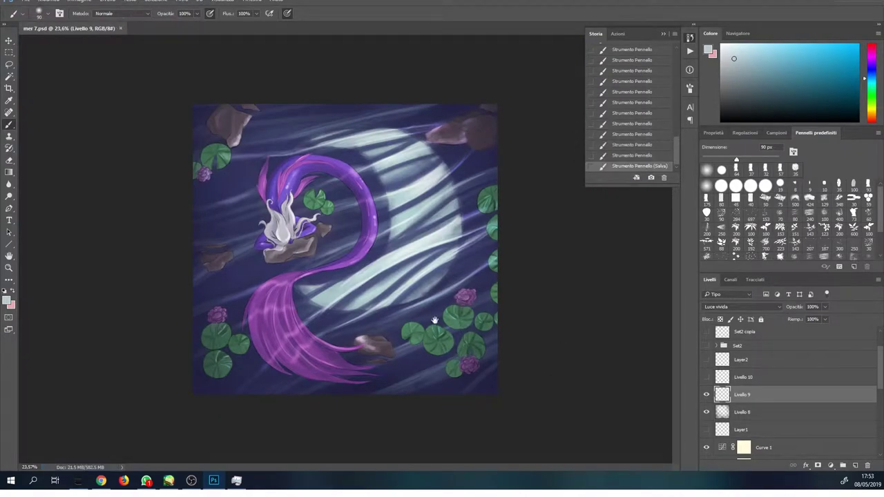
Step: Place the signature in the bottom-right corner, rasterize it, and lock its transparency
key("F2")
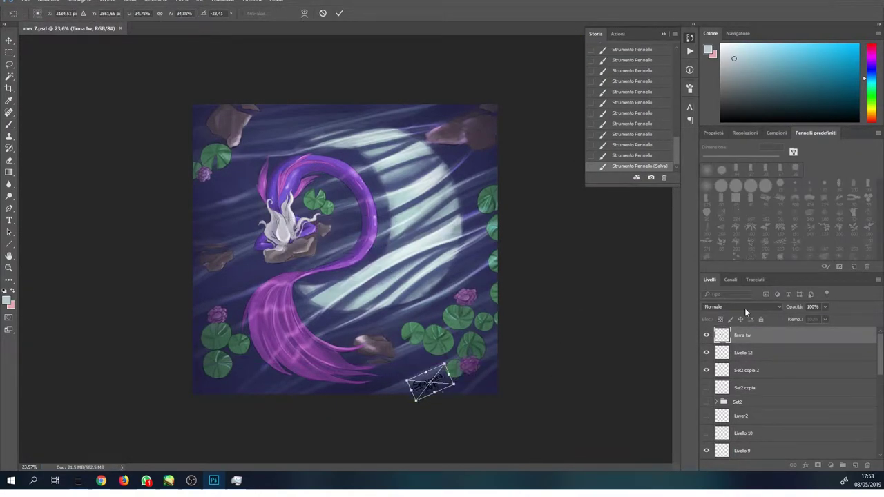
left_click(743, 307)
right_click(747, 335)
left_click(664, 123)
left_click(721, 319)
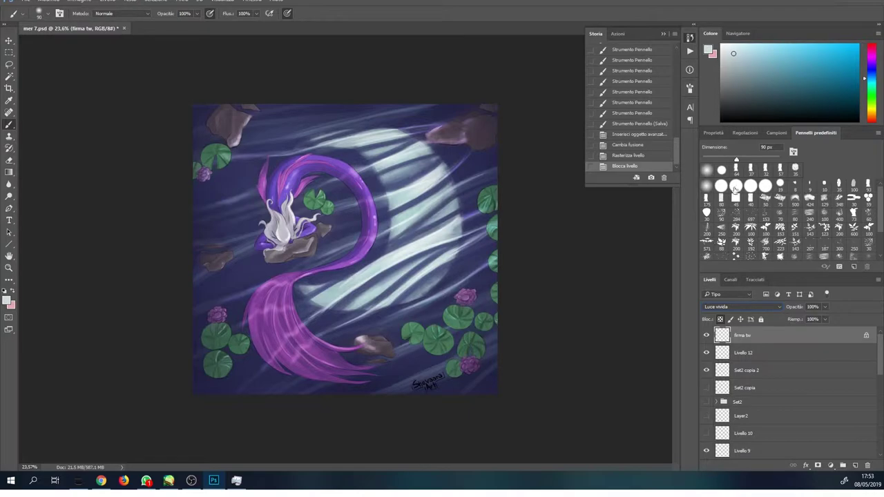
Step: Blend the signature layer Luce vivida at 64% opacity and save the painting
key("Down")
key("Down")
key("Down")
key("Up")
key("Up")
key("Up")
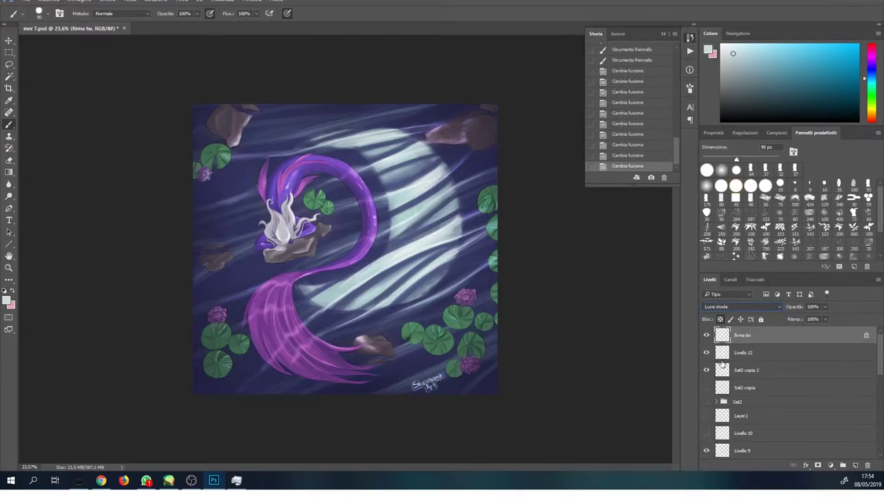
left_click(27, 2)
left_click(48, 114)
left_click(359, 280)
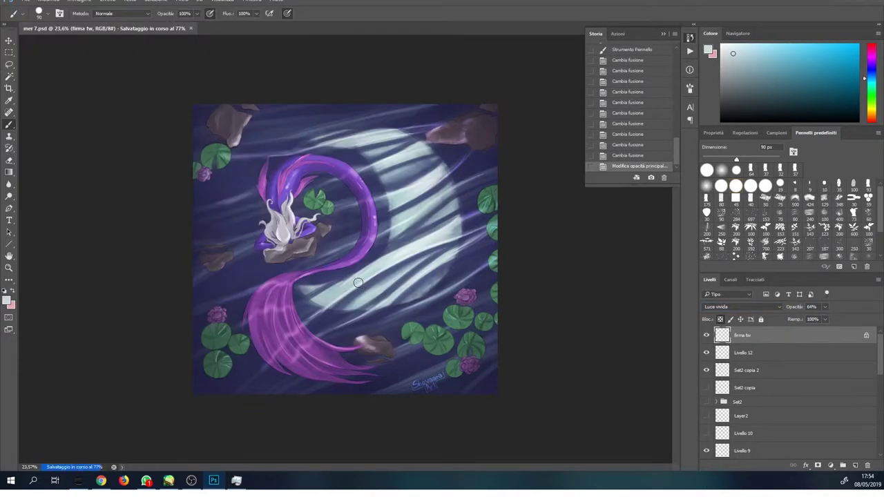